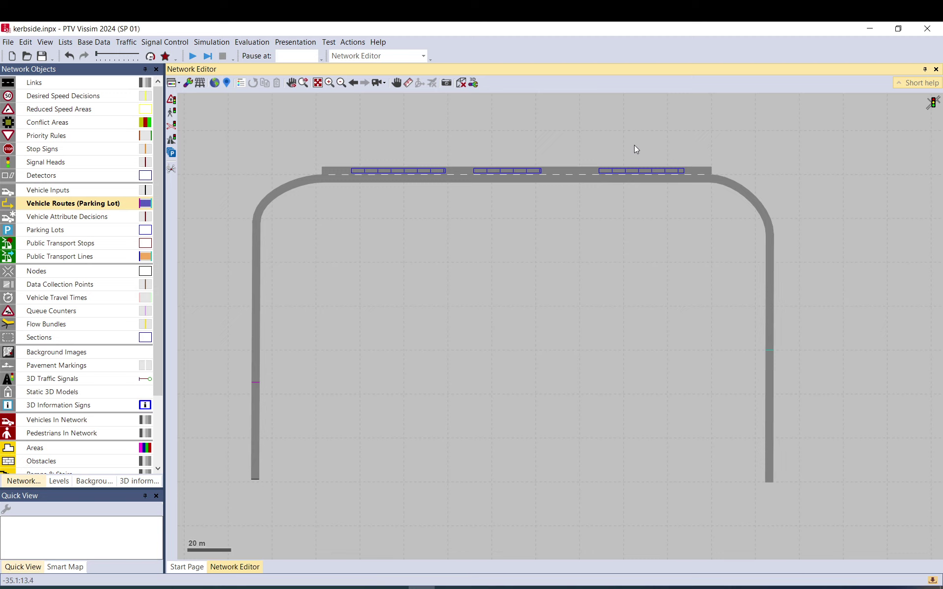
- Inspect parking lots 1 and 2 and the static route of the existing left-link routing decision
click(404, 172)
click(484, 171)
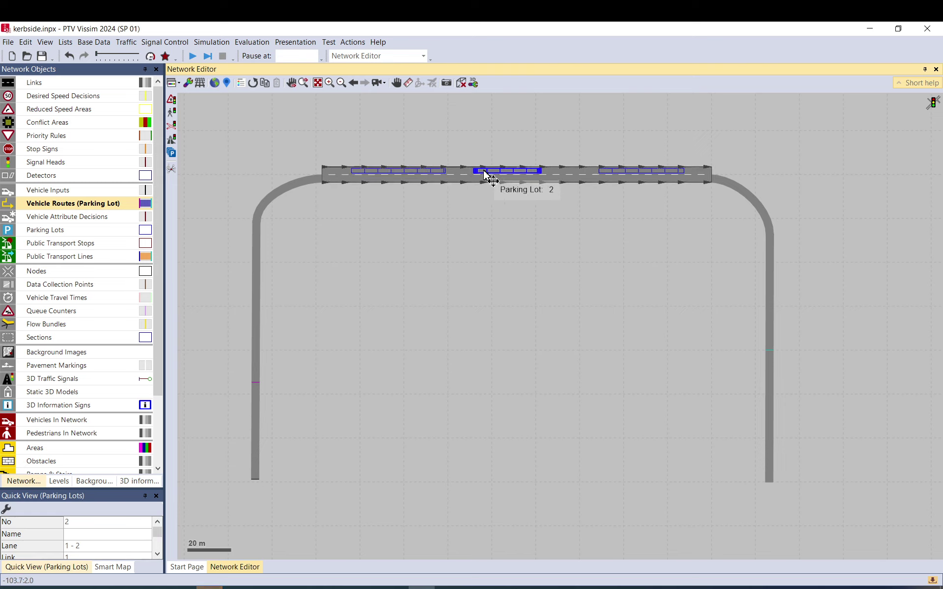
click(585, 142)
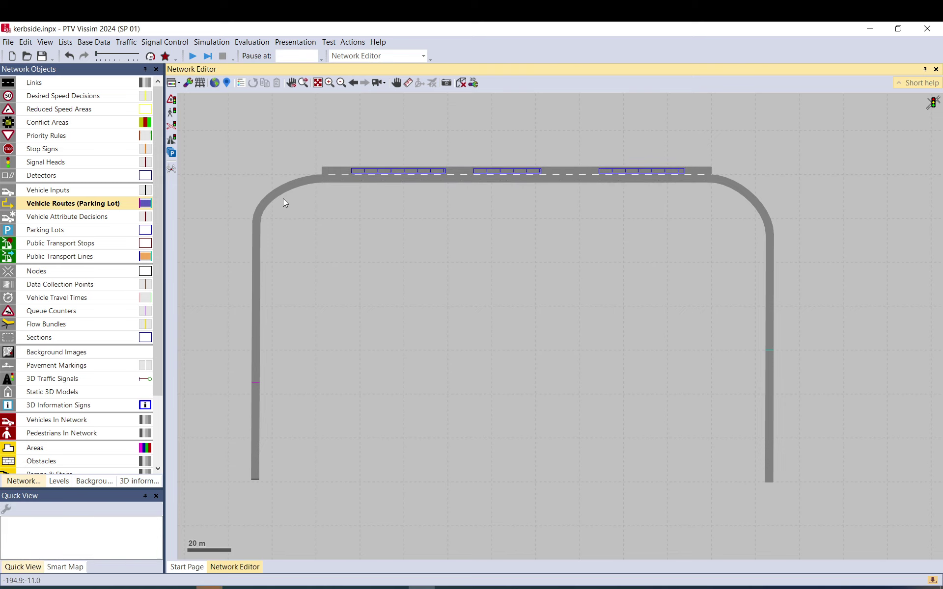
click(255, 383)
click(769, 352)
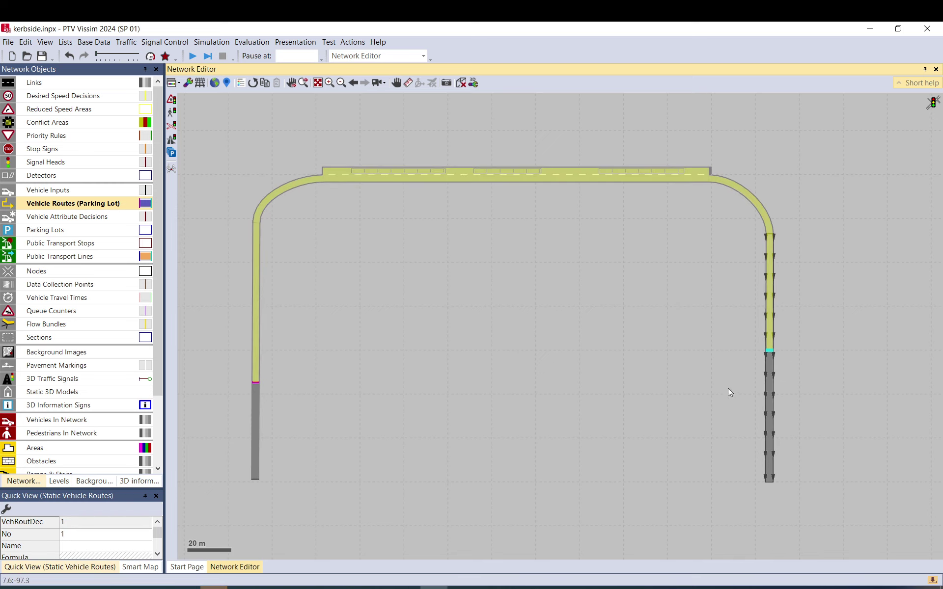
click(741, 349)
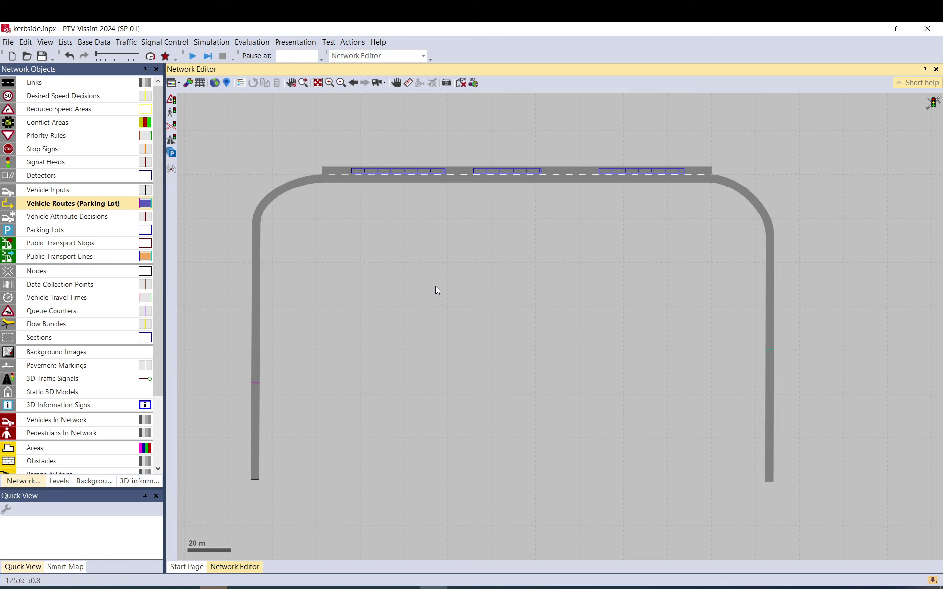
- Switch the Vehicle Routes type to Parking Lot
click(122, 205)
click(122, 205)
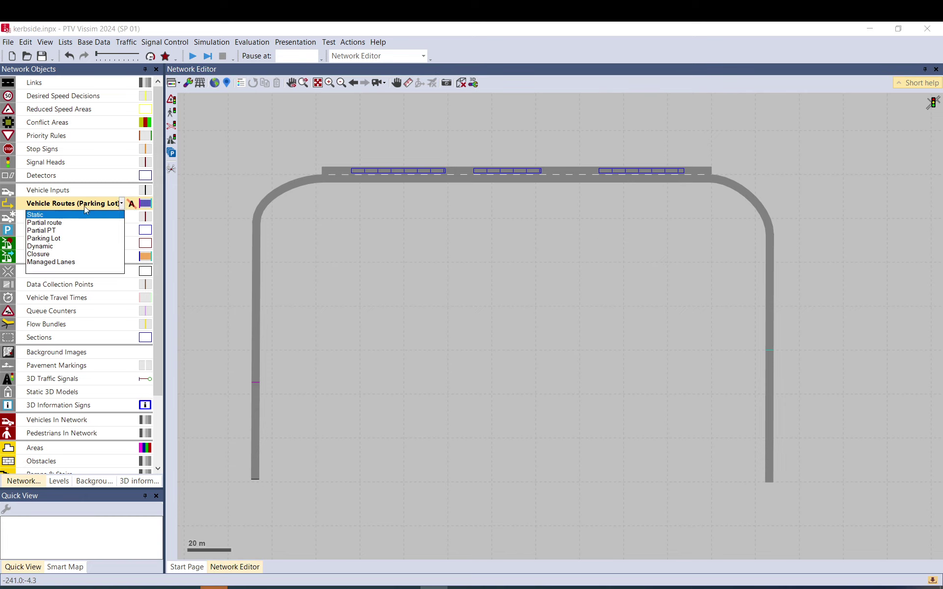
click(53, 239)
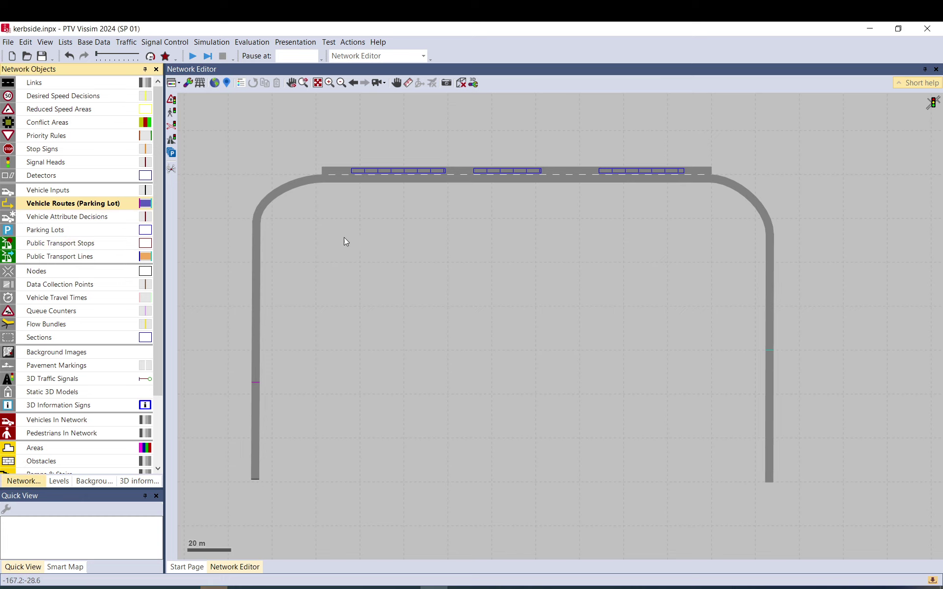
- Add three parking routing decisions on the left link, routed to parking lots 1, 2 and 3
right_click(258, 273)
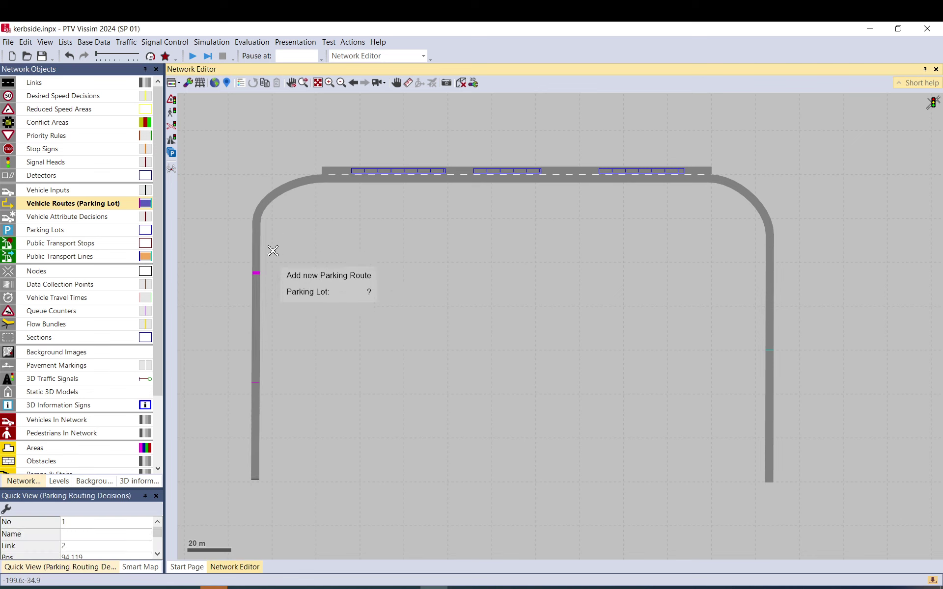
click(373, 170)
click(363, 225)
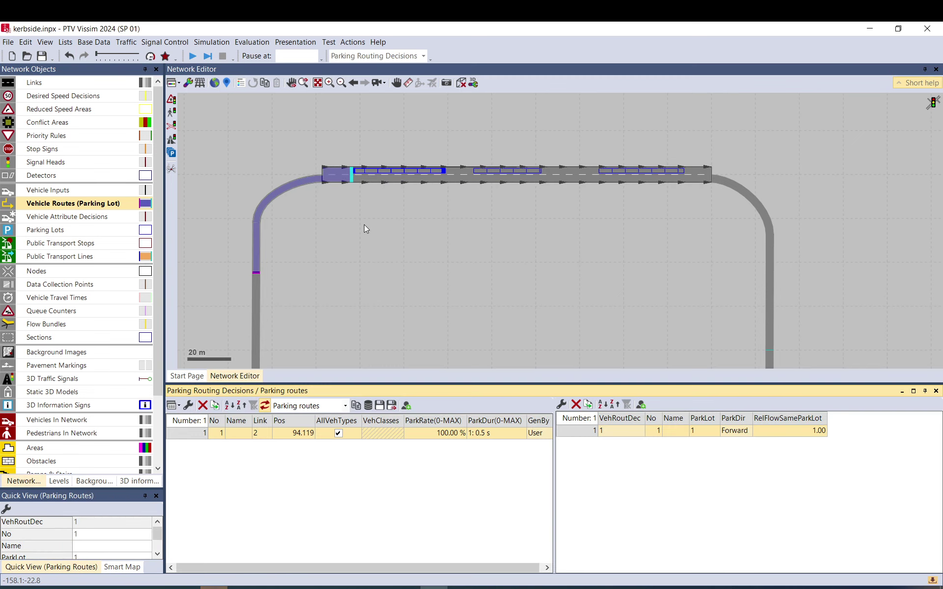
right_click(256, 279)
click(492, 171)
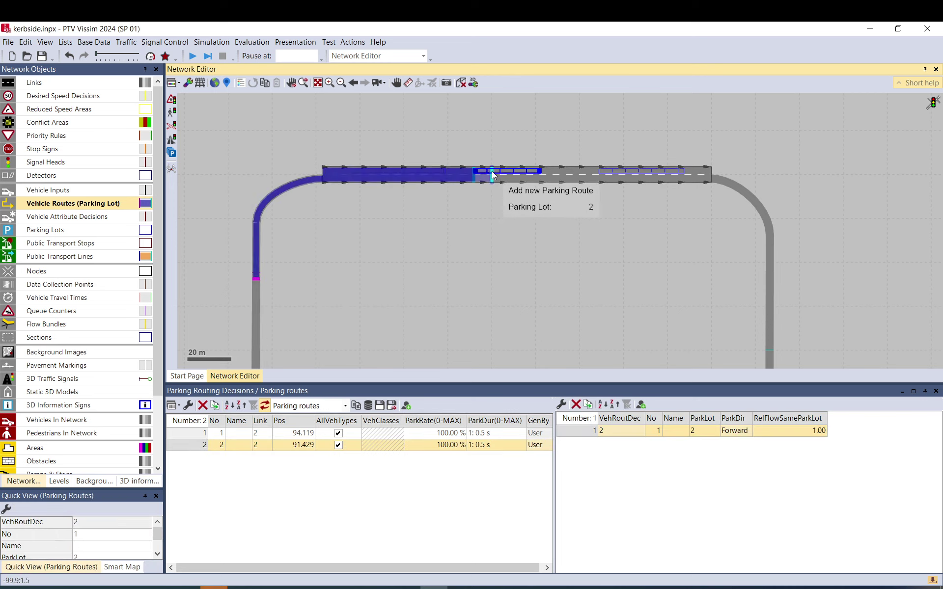
click(270, 290)
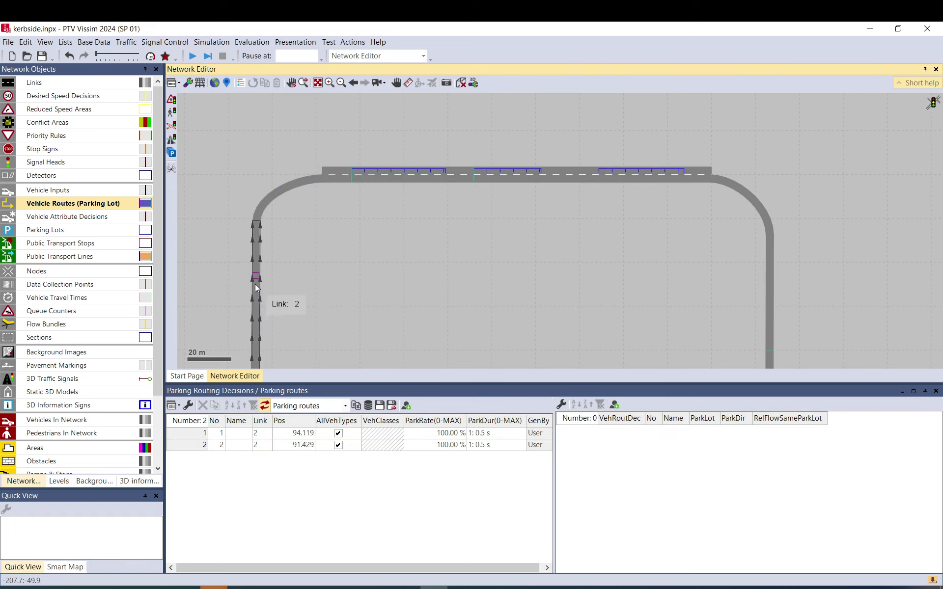
right_click(255, 283)
click(625, 172)
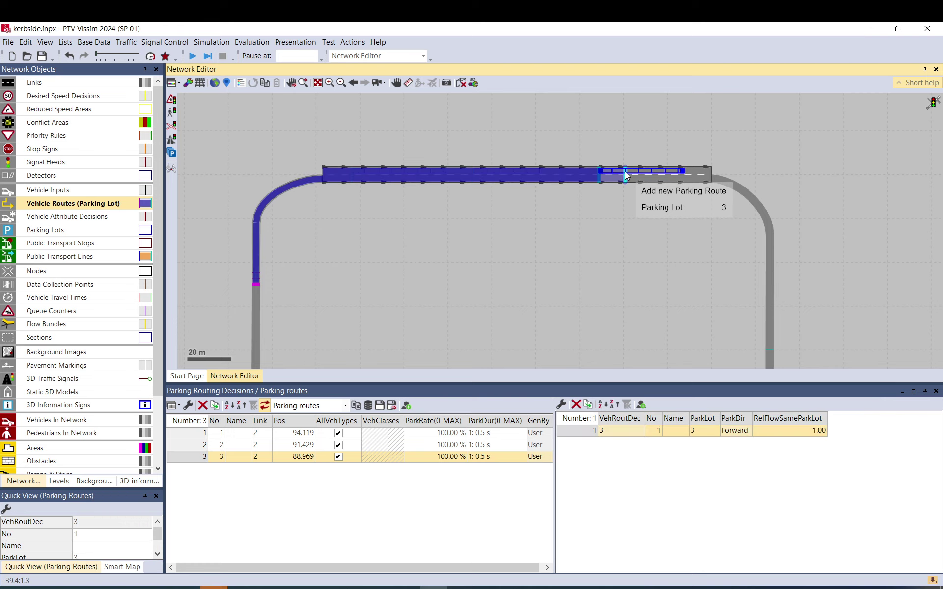
click(579, 226)
click(341, 267)
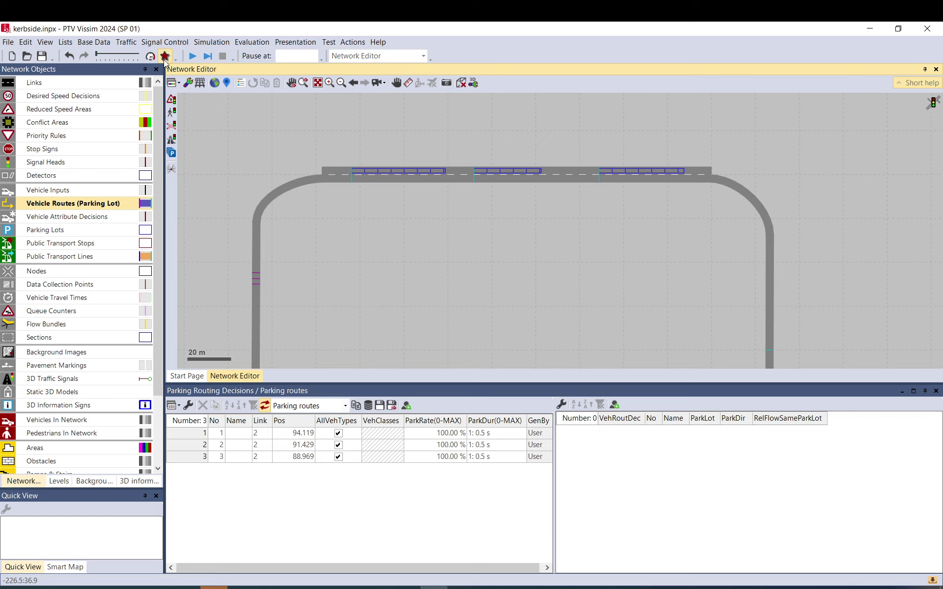
- Duplicate the LGV vehicle type as 'Car airline 1' with the 10: Car 2D/3D model
click(93, 42)
click(49, 156)
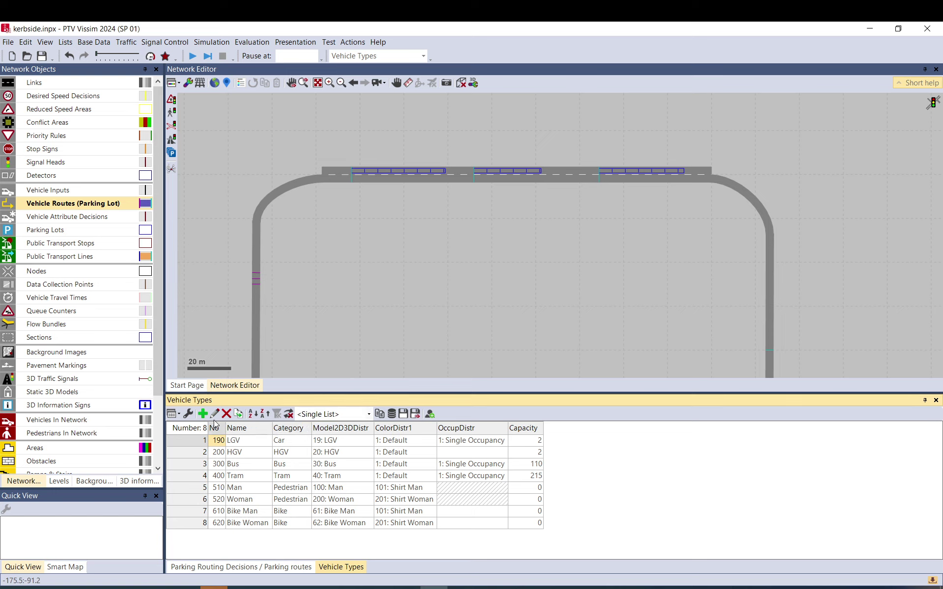
click(196, 442)
click(238, 413)
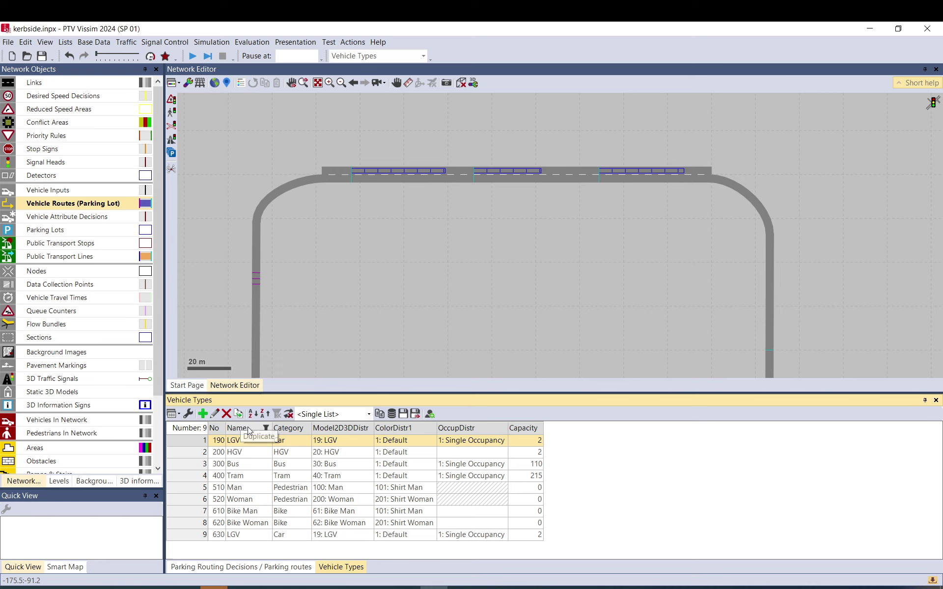
double_click(246, 535)
text(C)
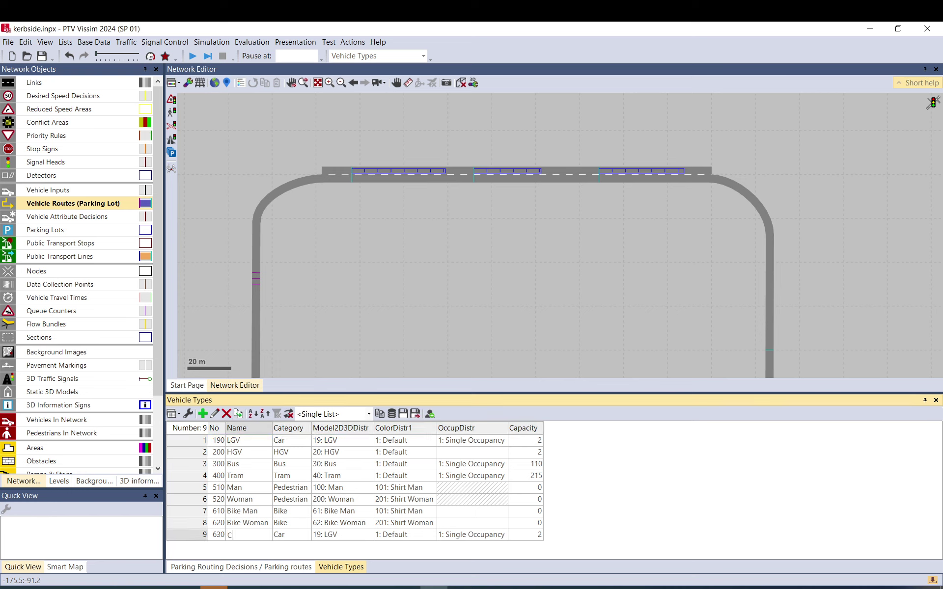
text(ar airline 1)
key(Return)
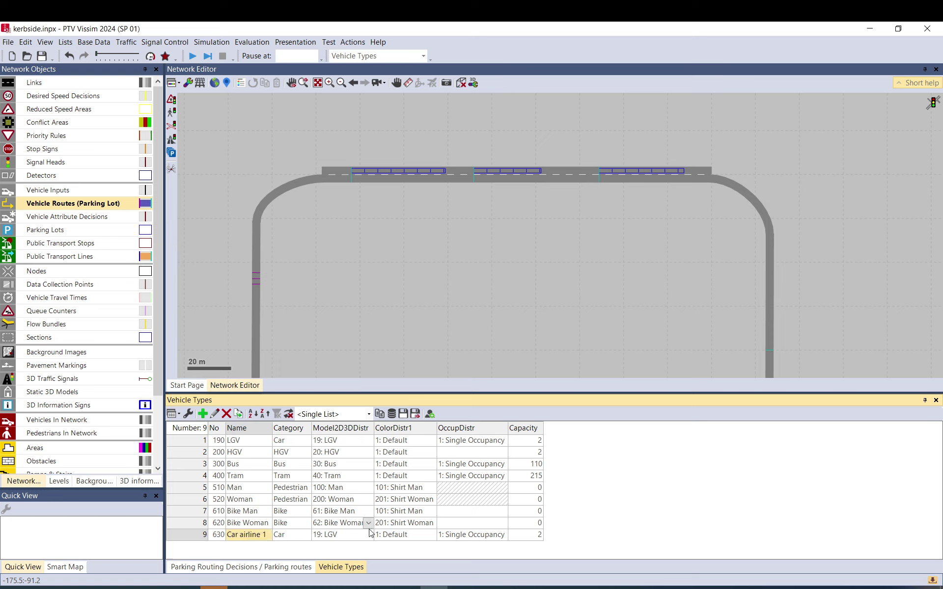
click(368, 535)
click(332, 492)
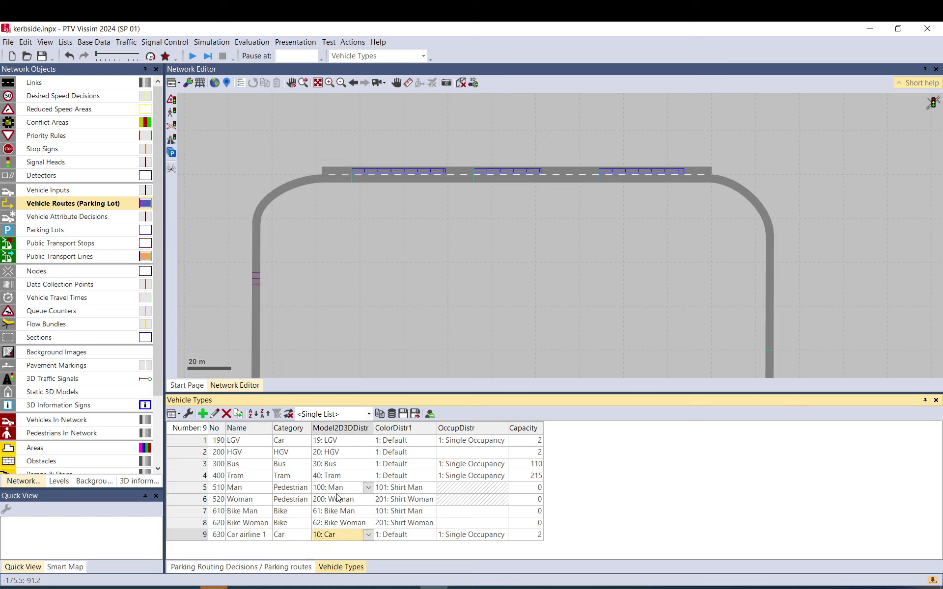
- Duplicate Car airline 1 twice and rename the copies 640 'Car airline 2' and 650 'Car airline 3'
click(239, 414)
click(239, 414)
click(273, 536)
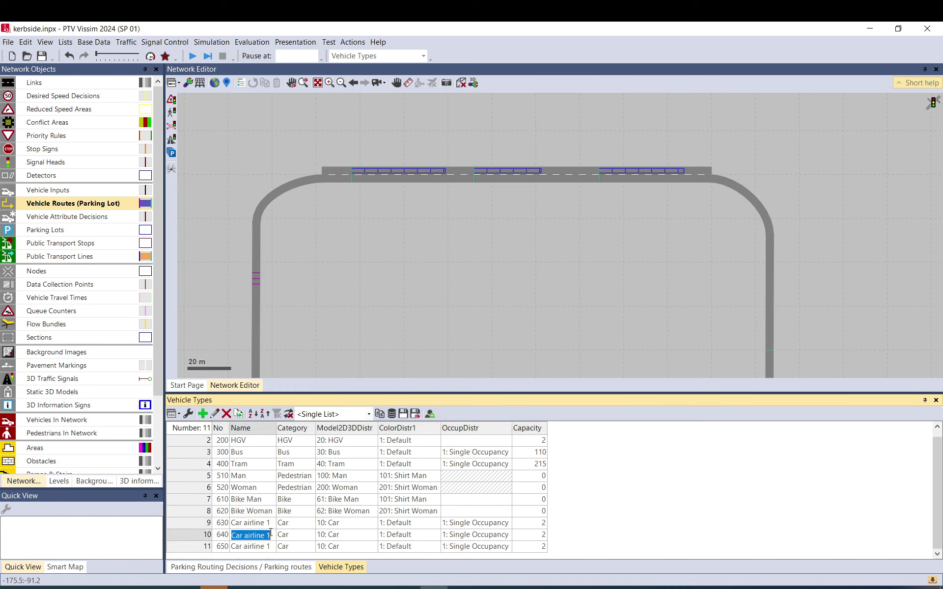
click(270, 534)
text(2)
click(269, 547)
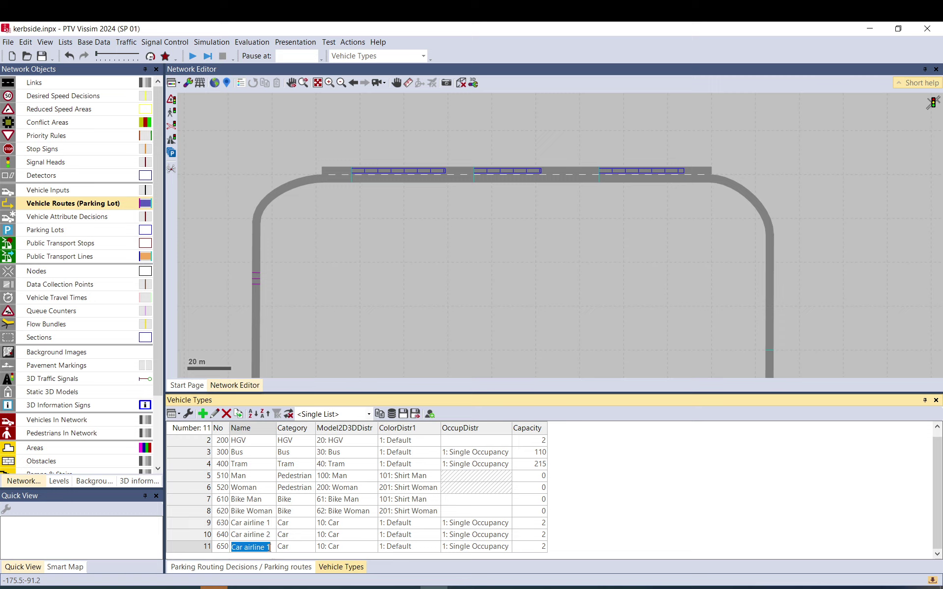
text(3)
key(Return)
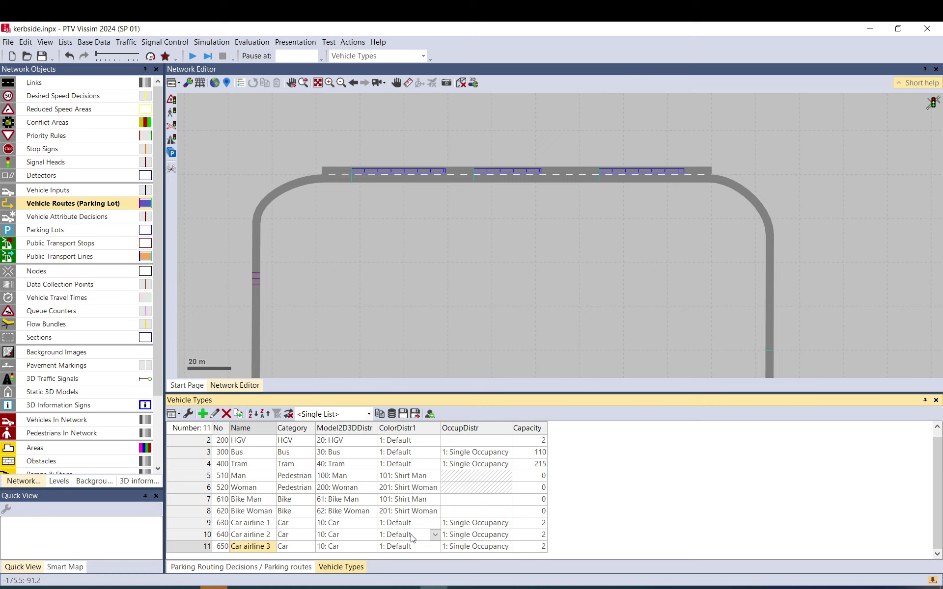
- Add colour distribution 205 named 'car airline 1'
click(90, 44)
mouse_move(71, 140)
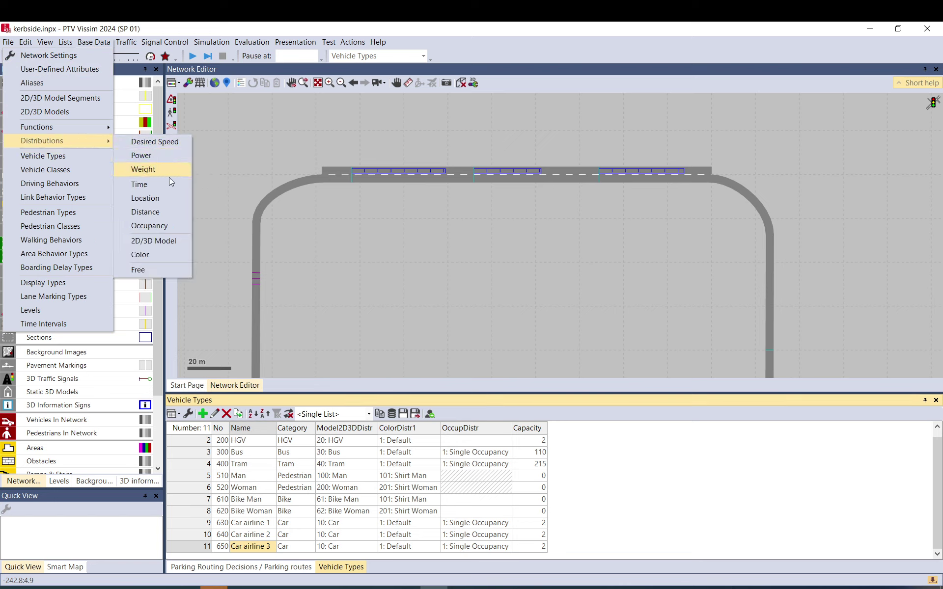
click(151, 252)
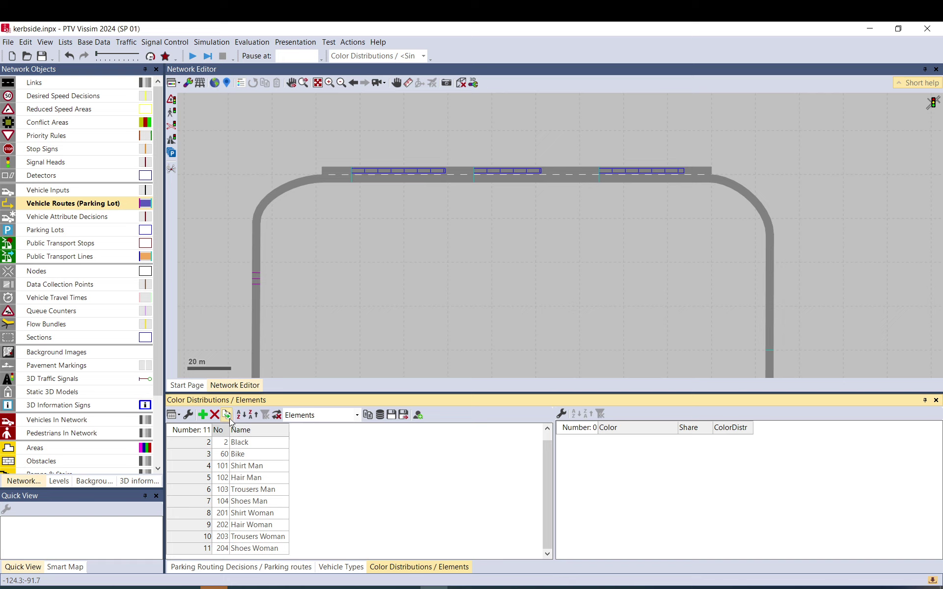
click(202, 415)
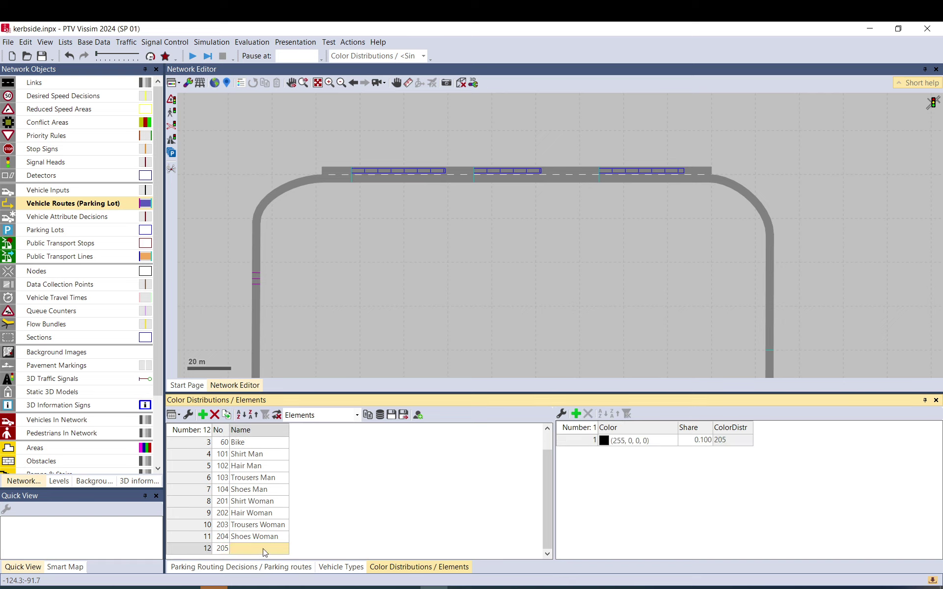
text(car airline 1)
key(Return)
- Duplicate it twice as distributions 206 'car airline 2' and 207 'car airline 3'
click(227, 414)
click(226, 415)
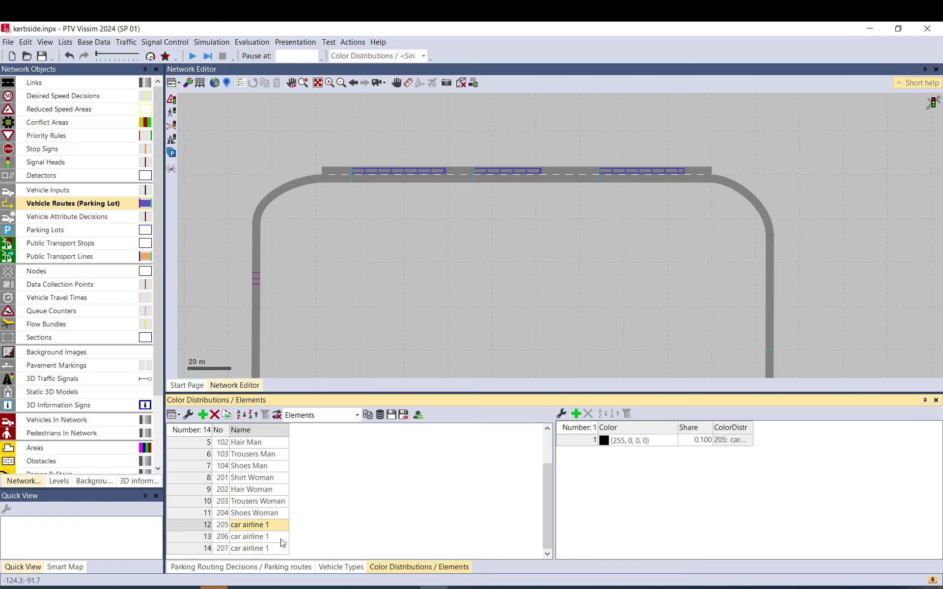
click(271, 538)
click(269, 536)
text(2)
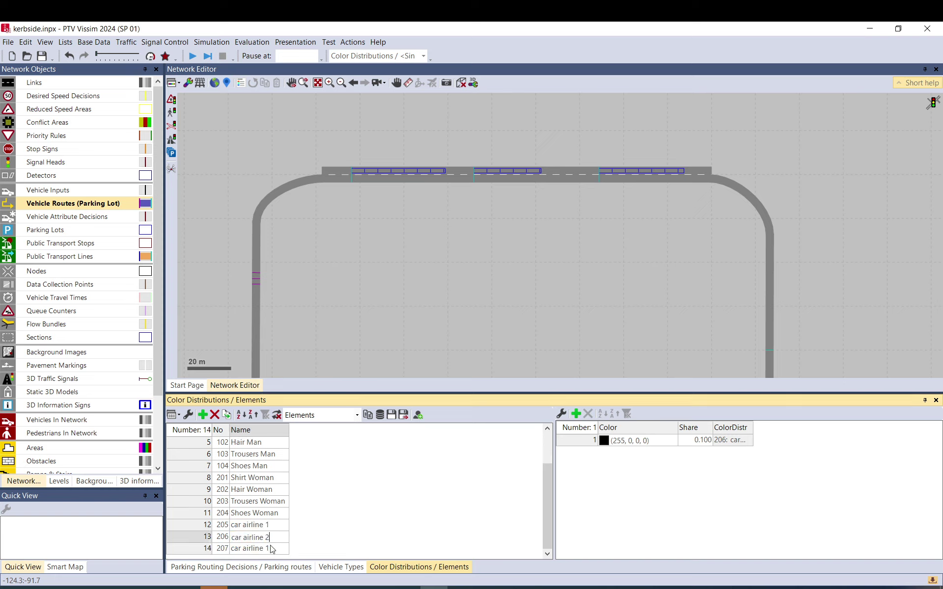
click(270, 547)
text(3)
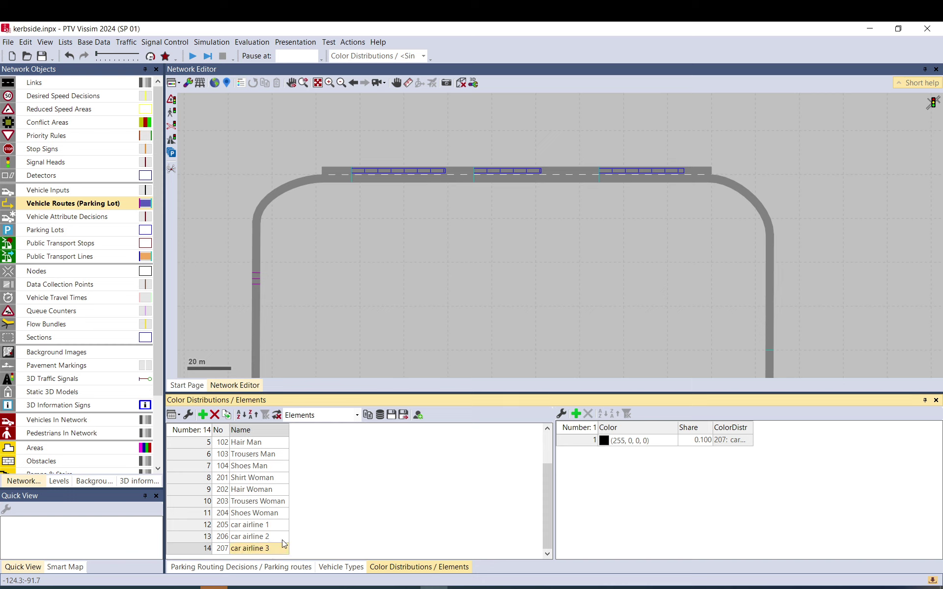
- Set the colour of car airline 2 to red
click(279, 540)
click(608, 443)
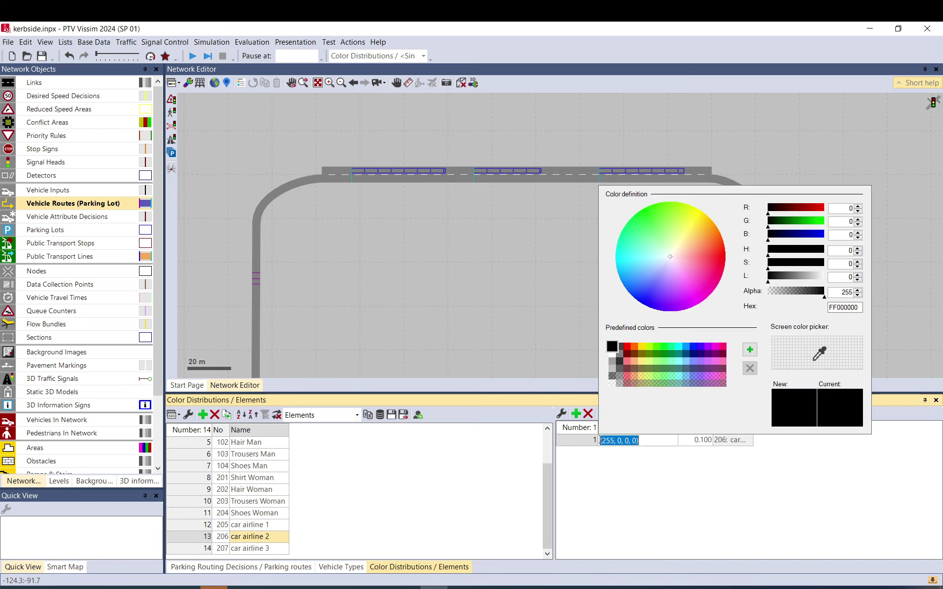
click(725, 255)
click(400, 513)
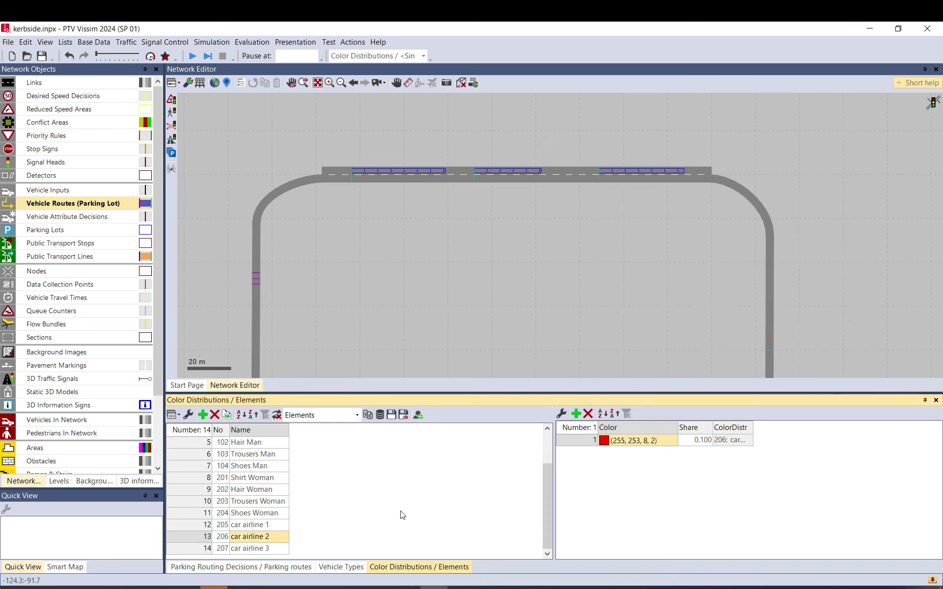
- Set the colour of car airline 3 to green
click(267, 529)
click(270, 539)
click(265, 549)
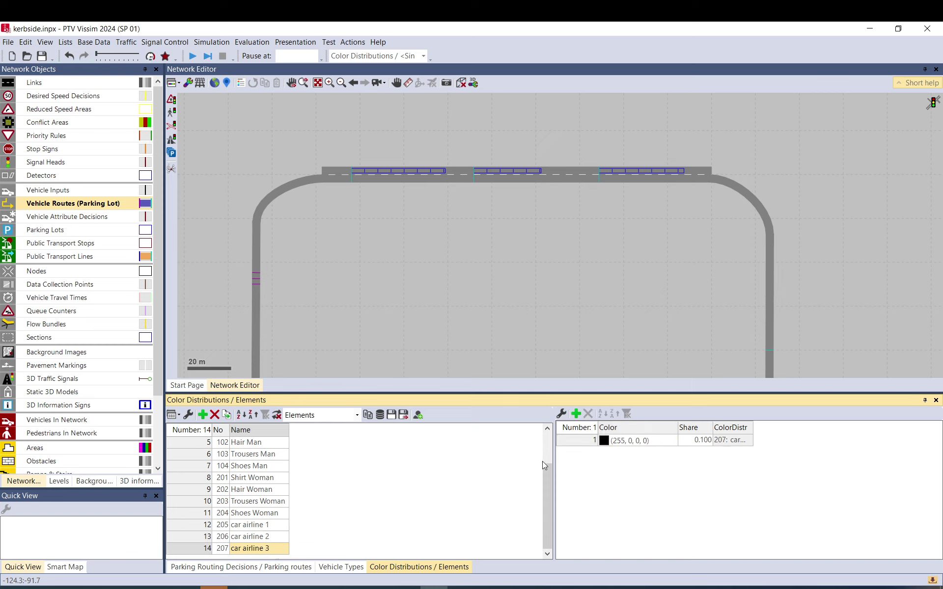
click(607, 441)
click(629, 237)
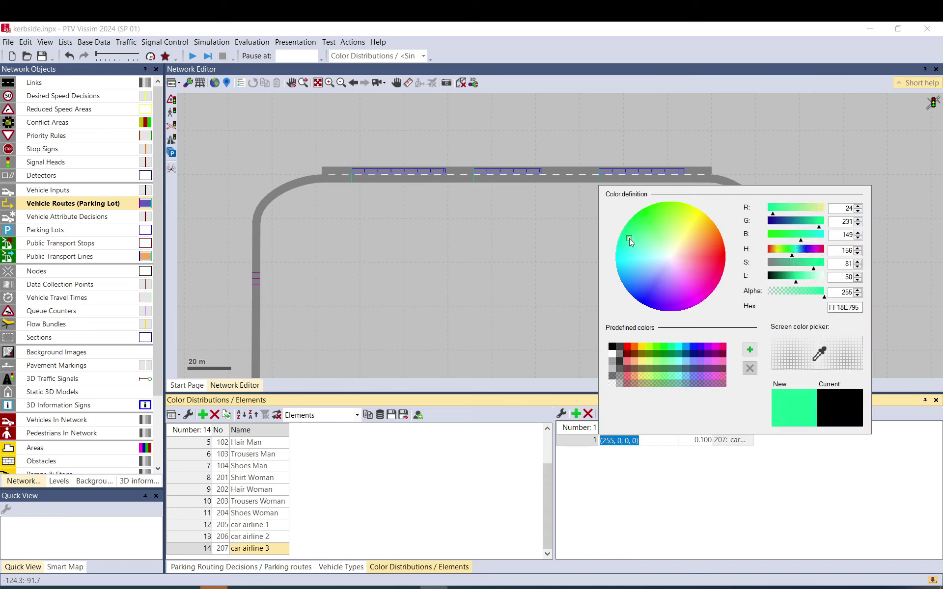
click(640, 216)
click(635, 476)
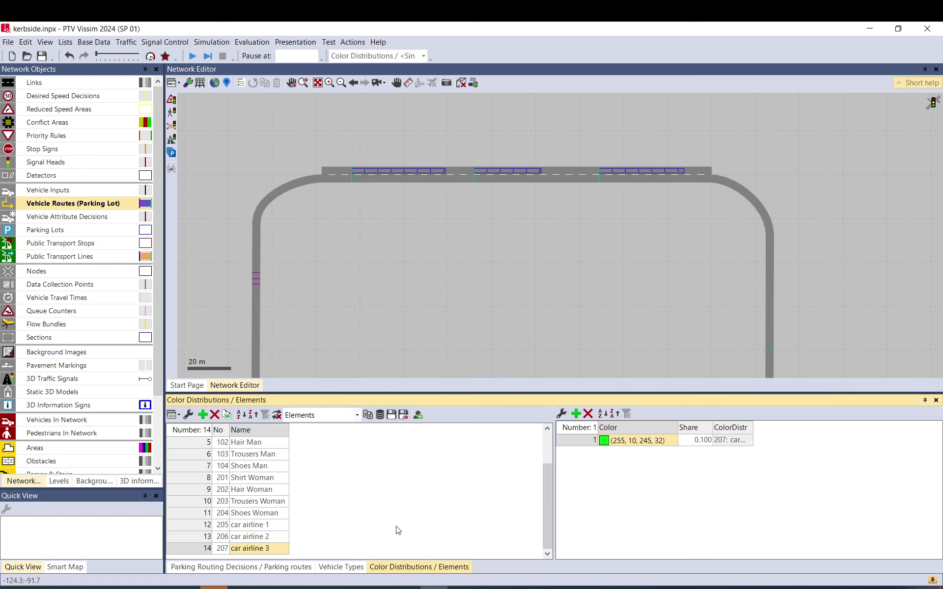
click(339, 567)
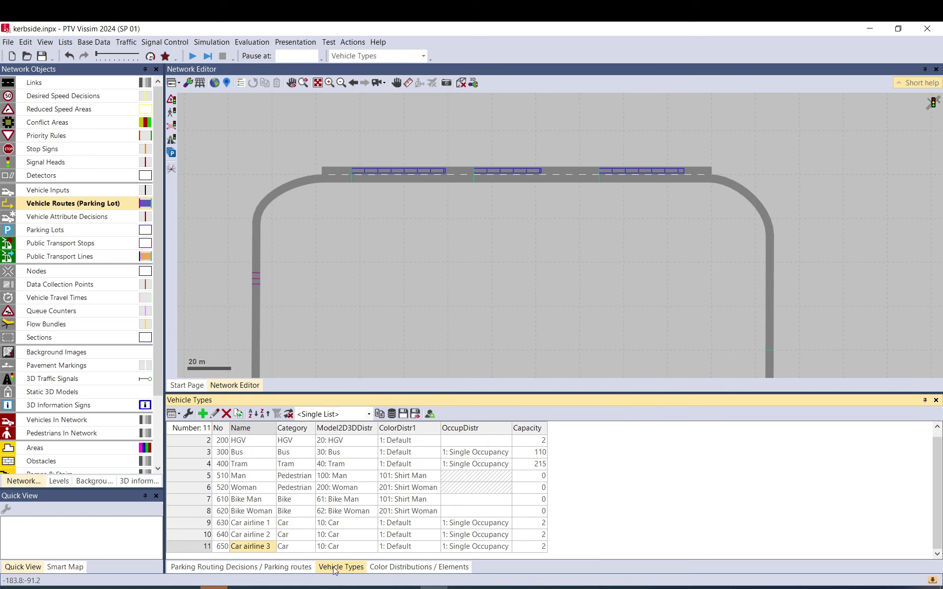
- Set ColorDistr1 of vehicle types 630, 640 and 650 to distributions 205, 206 and 207
click(435, 525)
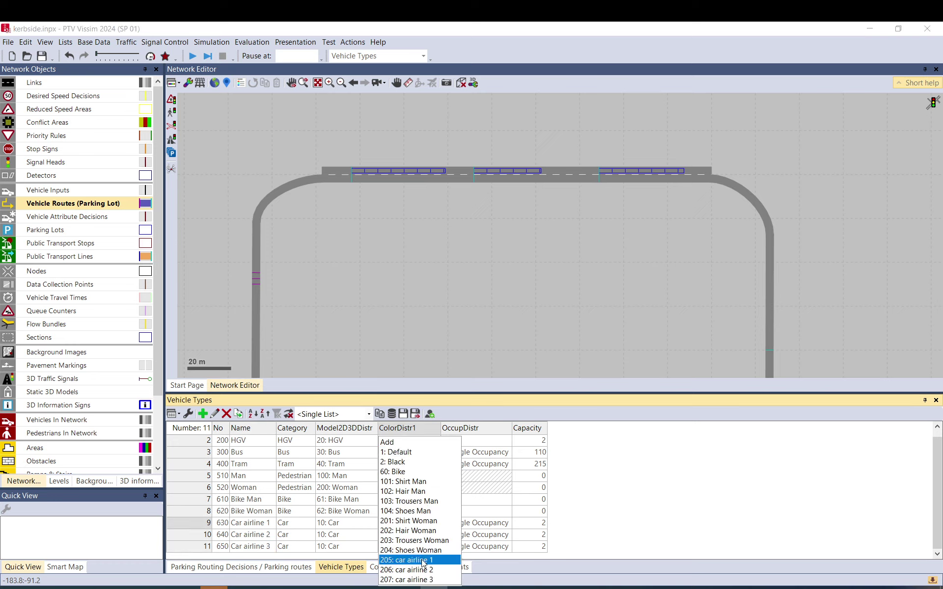
click(422, 559)
click(425, 534)
click(423, 569)
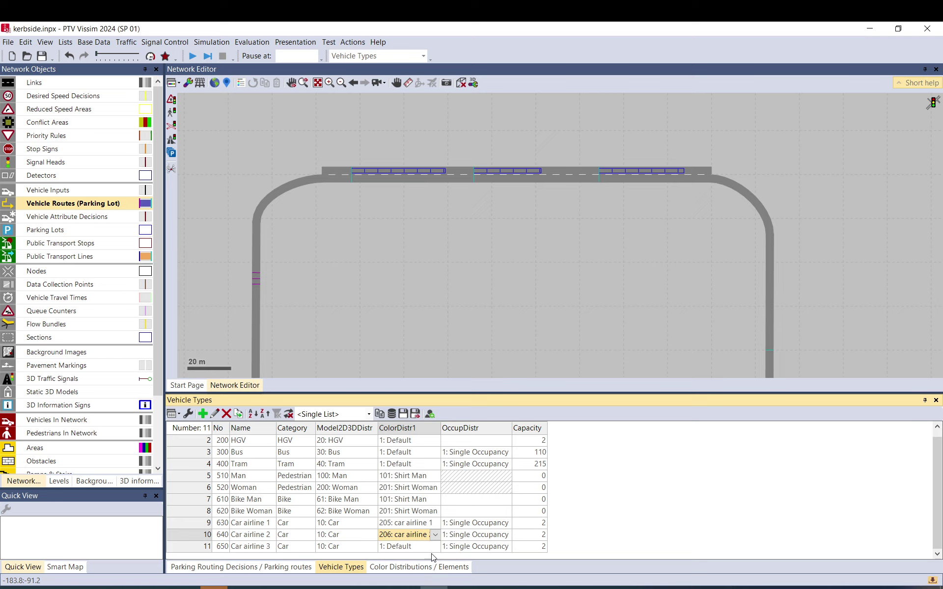
click(434, 547)
click(423, 579)
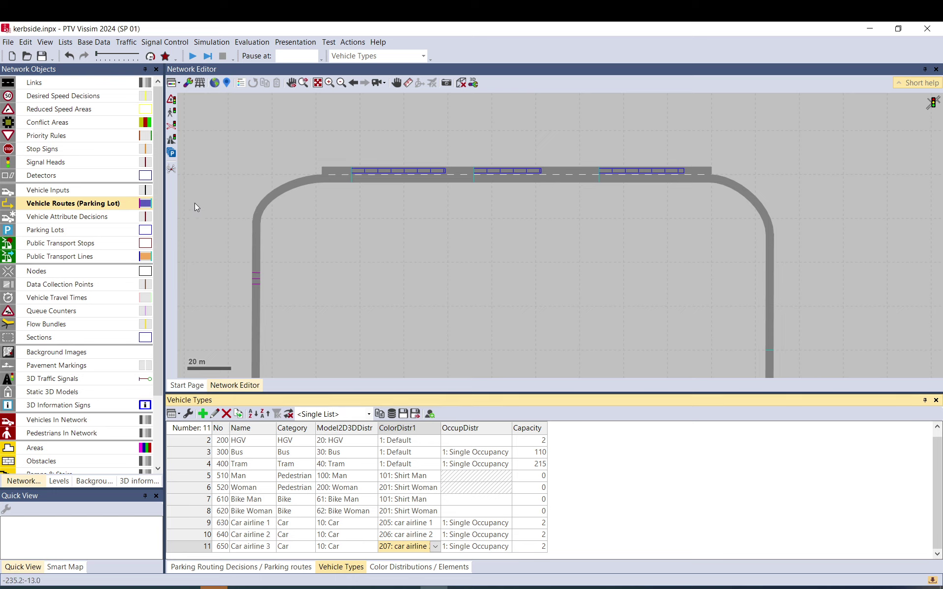
- Uncheck AllVehTypes for parking routes 1, 2 and 3
click(240, 567)
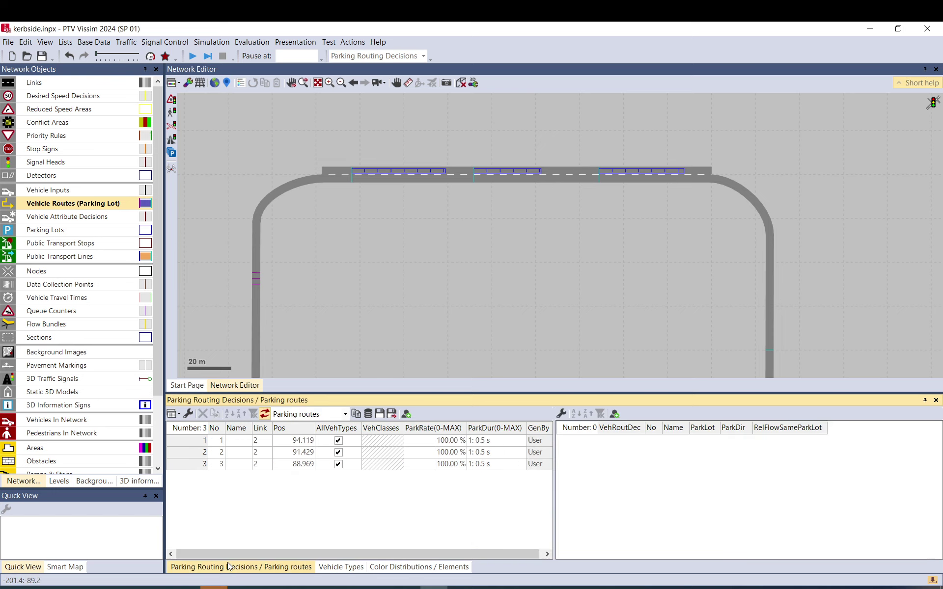
click(399, 441)
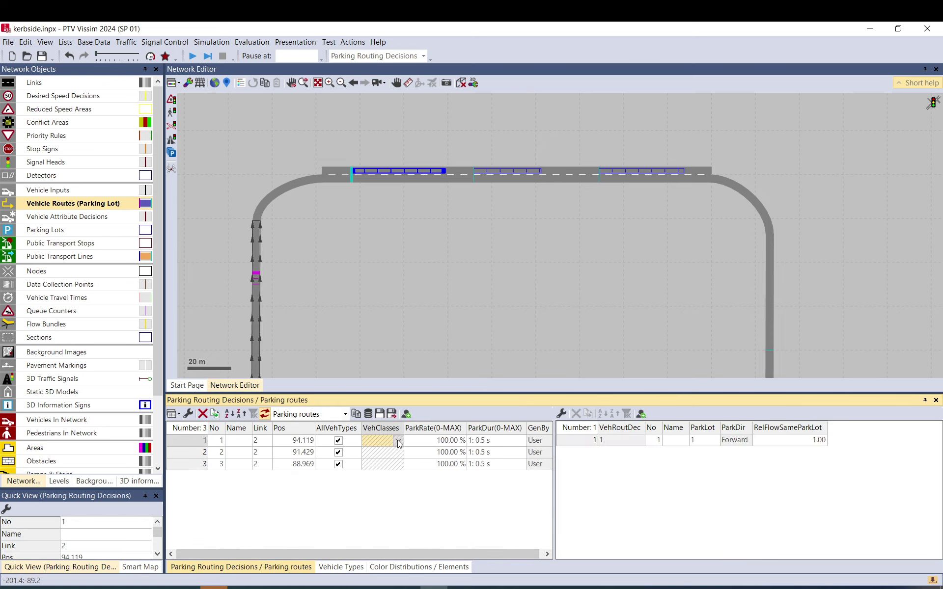
click(338, 441)
click(338, 452)
click(339, 464)
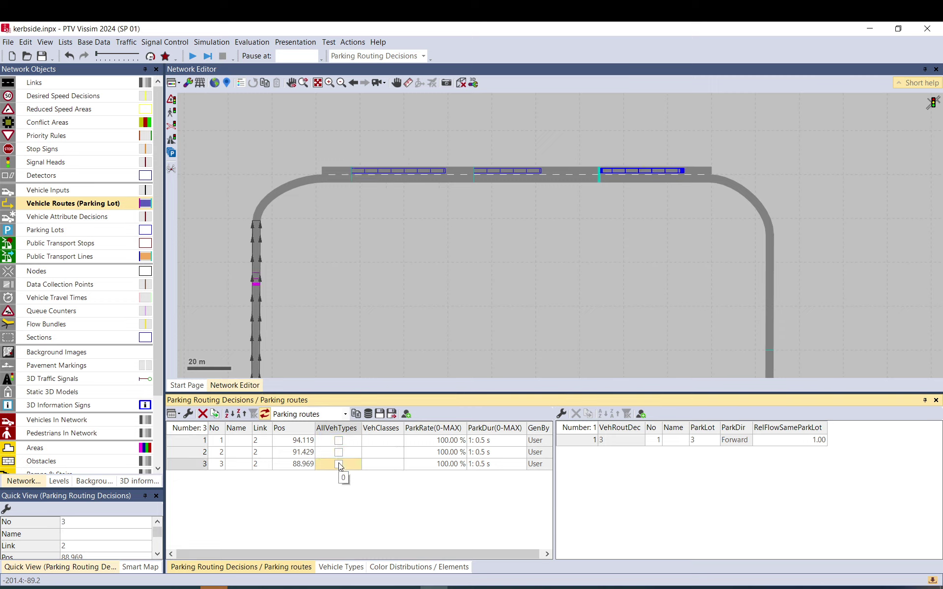
click(399, 441)
click(398, 441)
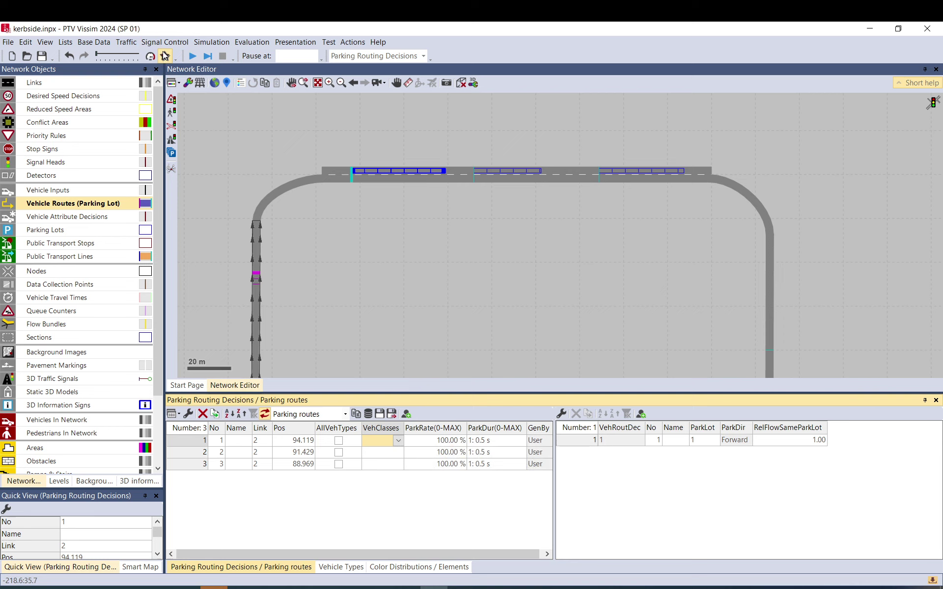
- Duplicate the car vehicle class into classes 70–90 named car airline 1, 2 and 3
click(93, 41)
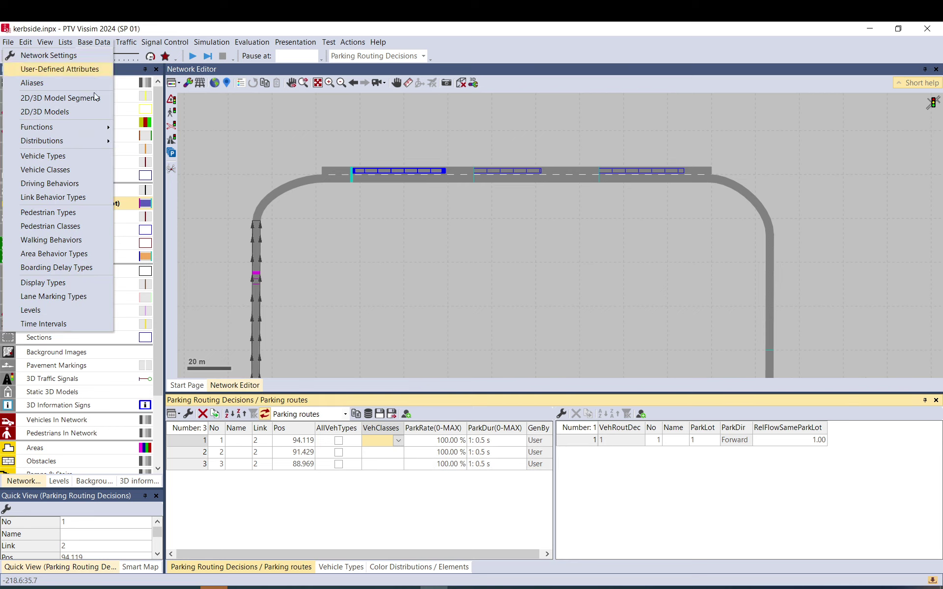
click(64, 170)
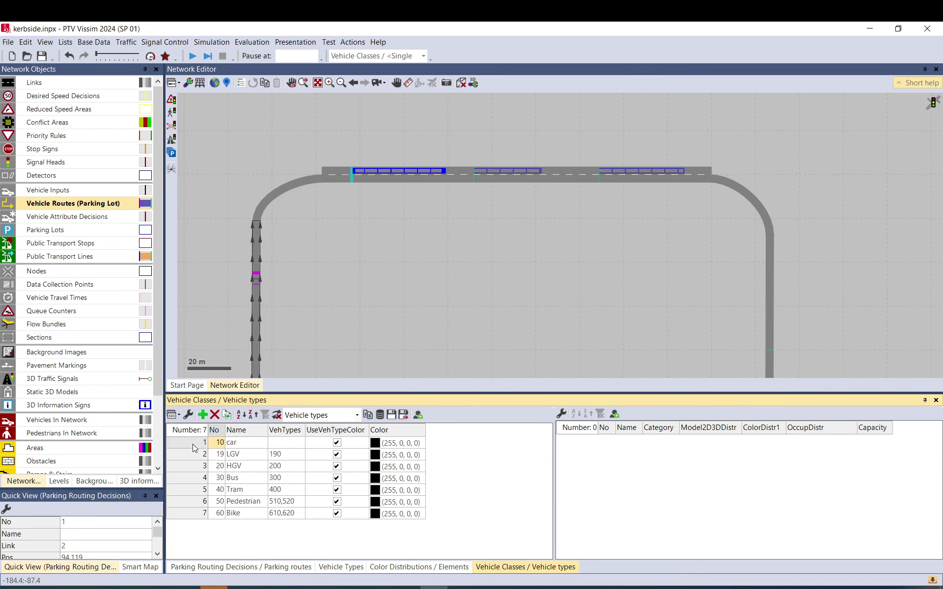
click(219, 442)
click(227, 416)
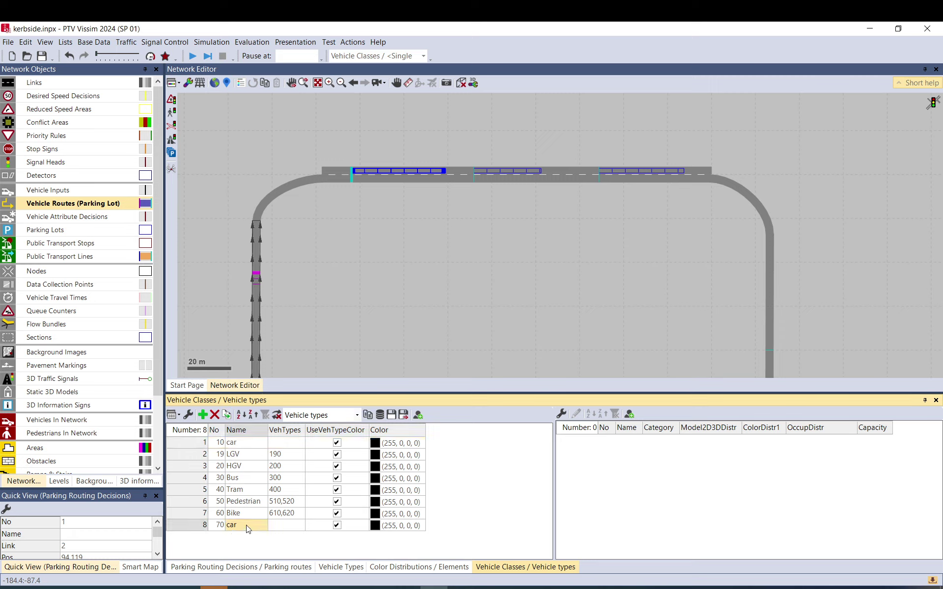
double_click(246, 525)
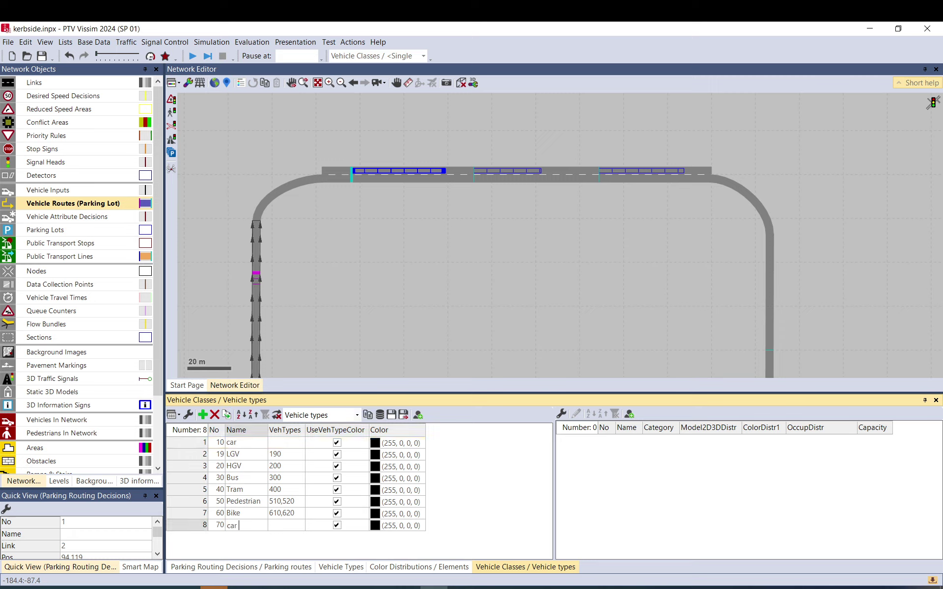
click(226, 414)
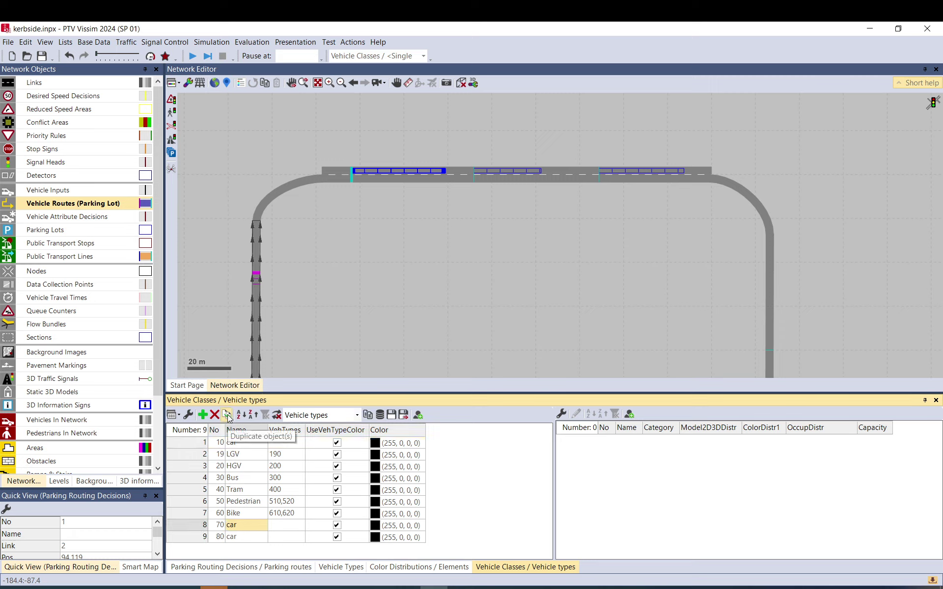
click(421, 567)
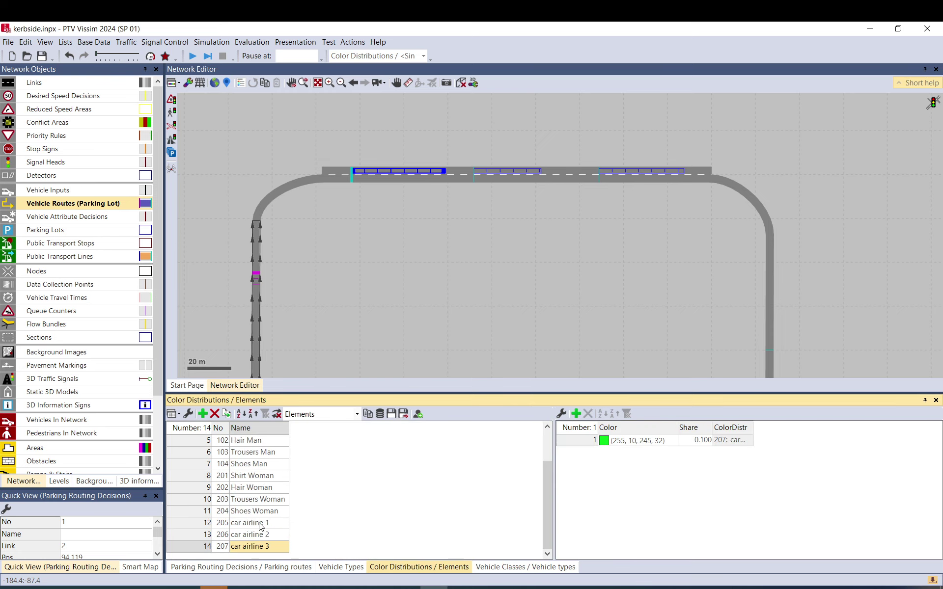
drag(261, 526, 264, 548)
key(ctrl+c)
click(512, 567)
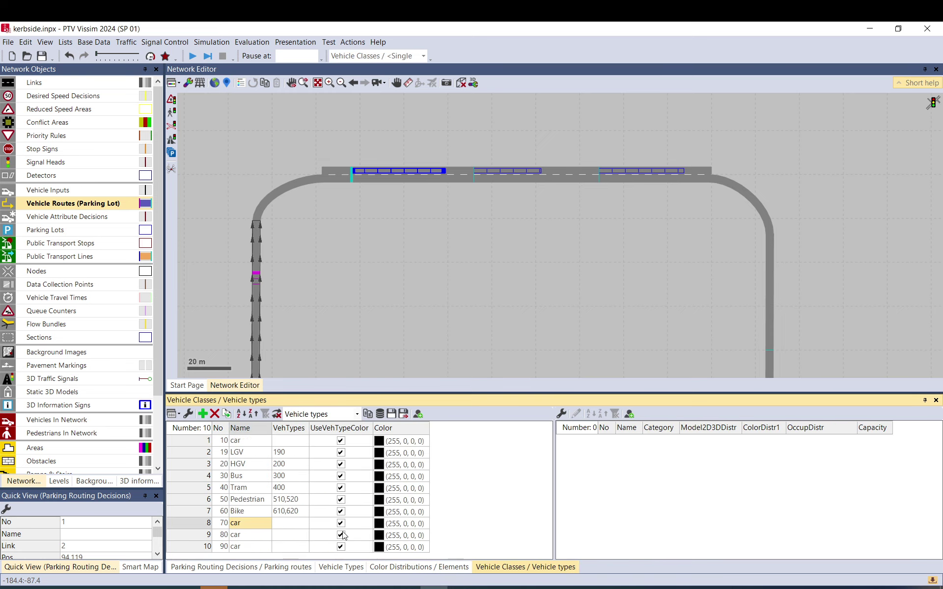
click(250, 536)
click(251, 524)
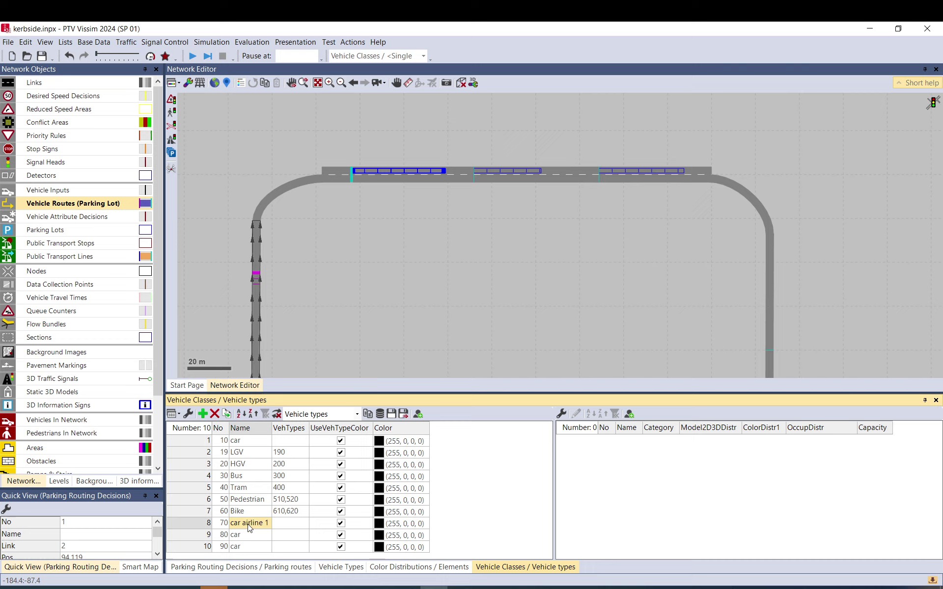
key(ctrl+v)
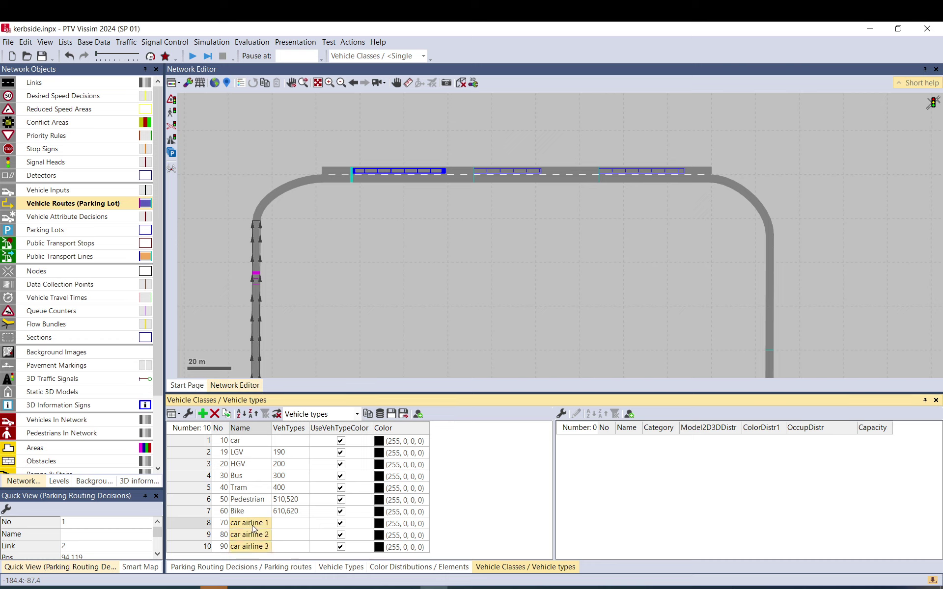
- Assign vehicle types 630, 640 and 650 to classes 70, 80 and 90
click(294, 526)
click(305, 524)
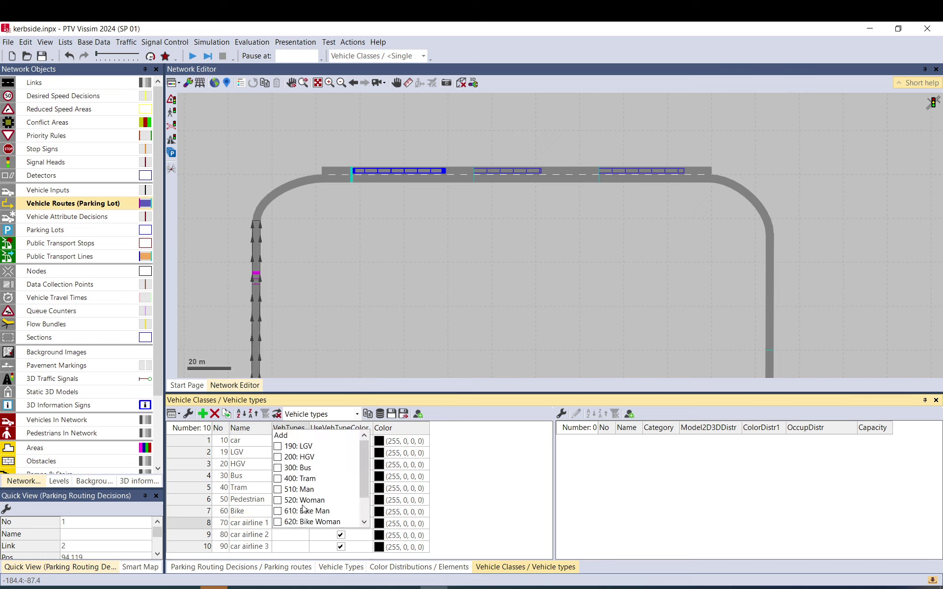
click(278, 500)
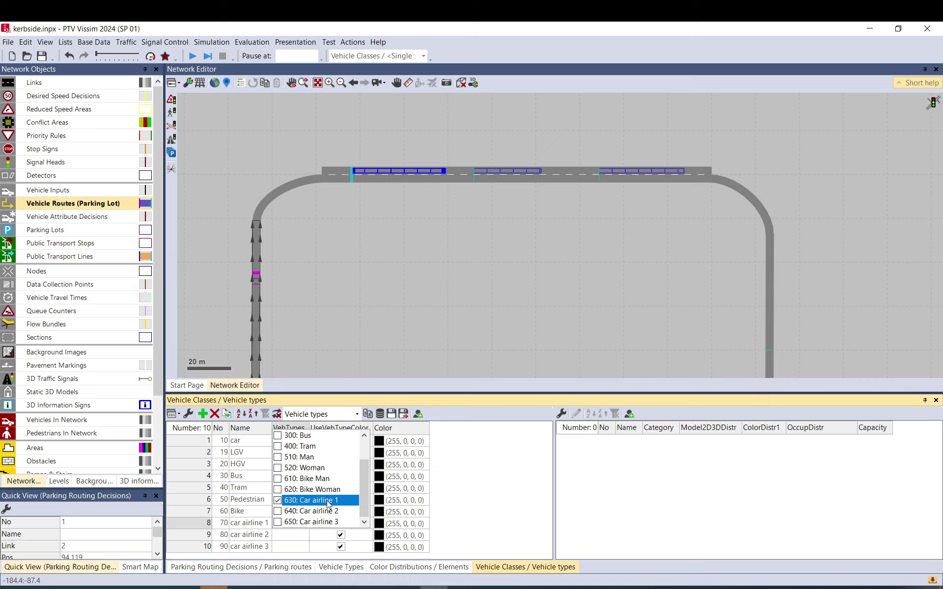
click(304, 536)
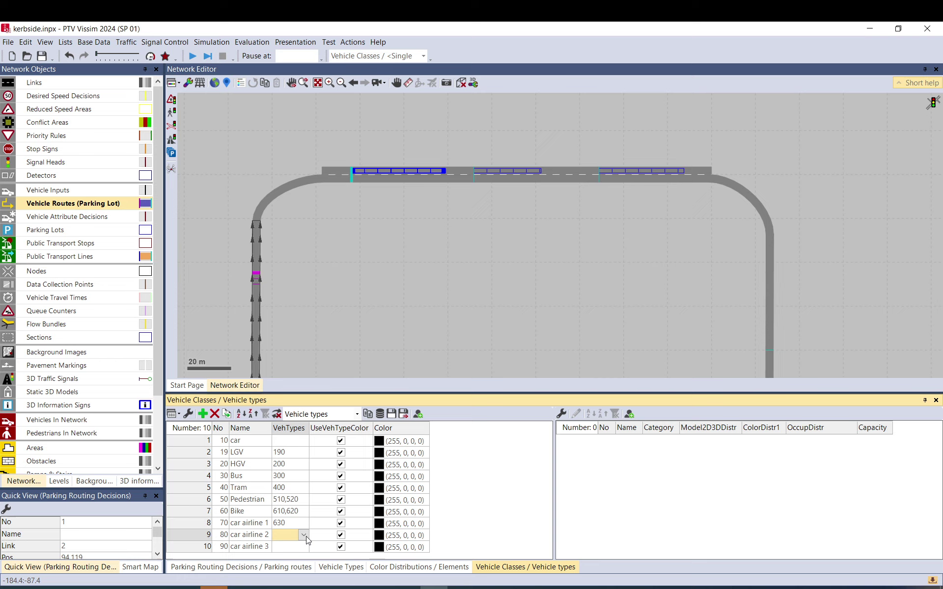
click(305, 536)
scroll(302, 525, down, 1)
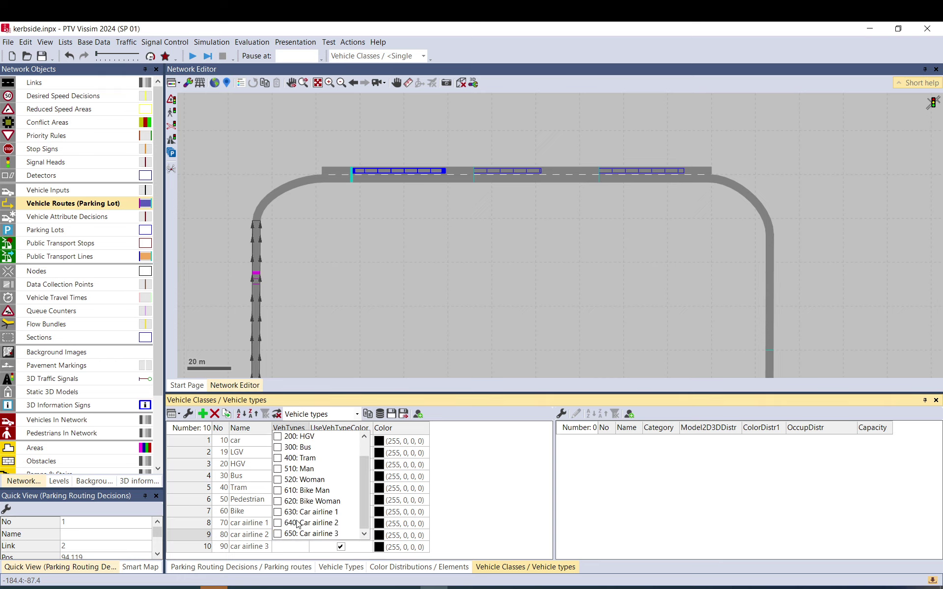
click(282, 547)
click(283, 548)
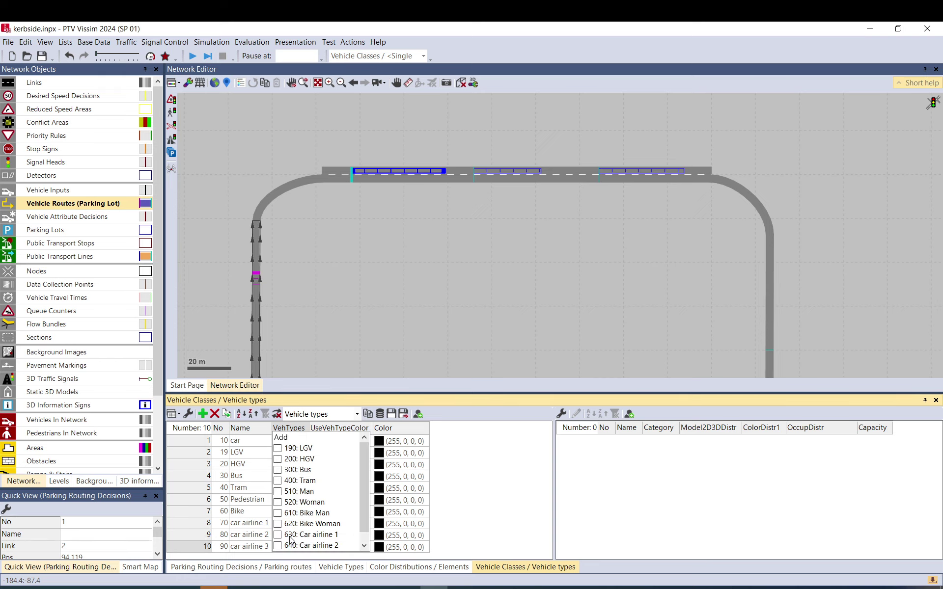
scroll(283, 549, down, 1)
click(278, 545)
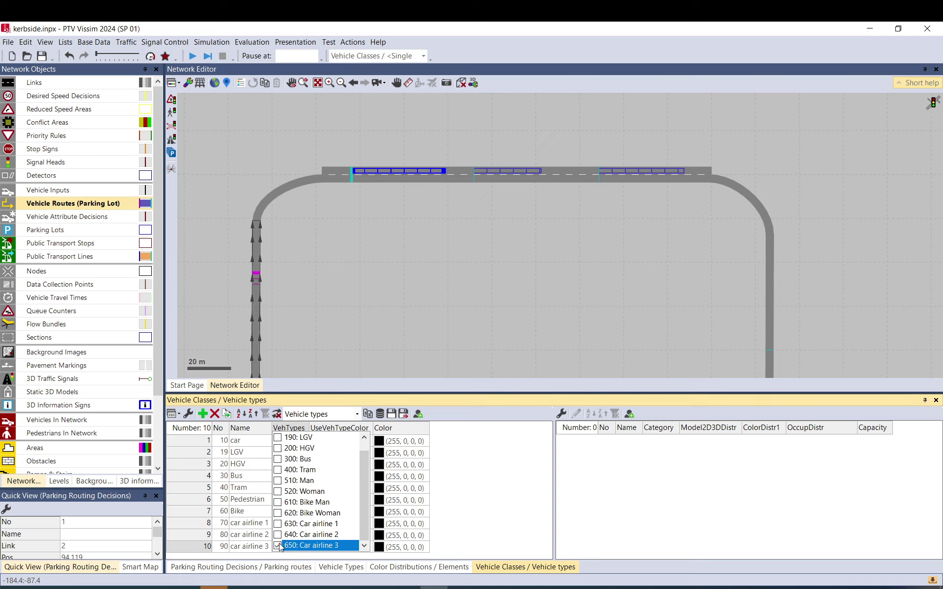
click(492, 528)
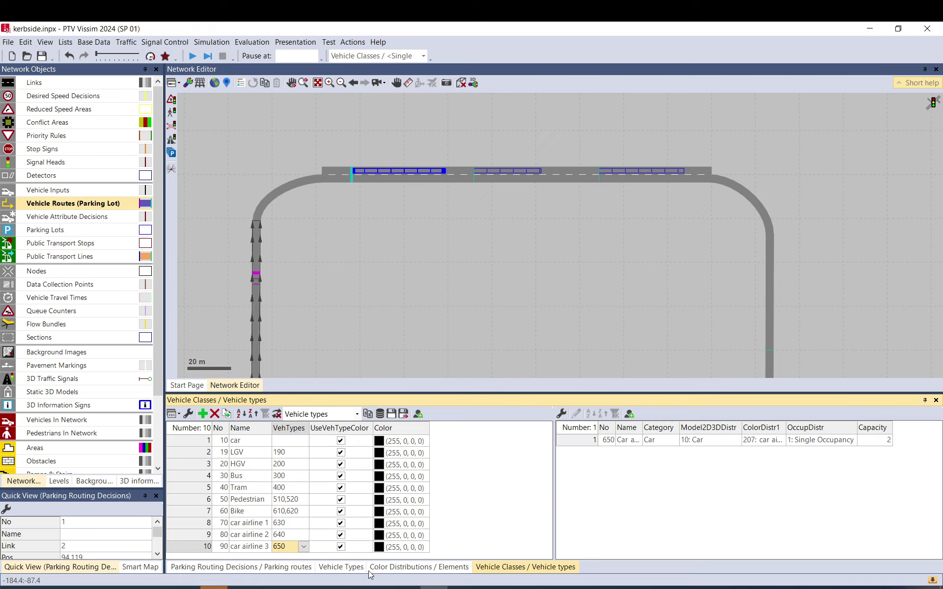
- Restrict parking routes 1, 2 and 3 to vehicle classes car airline 1, 2 and 3
click(305, 571)
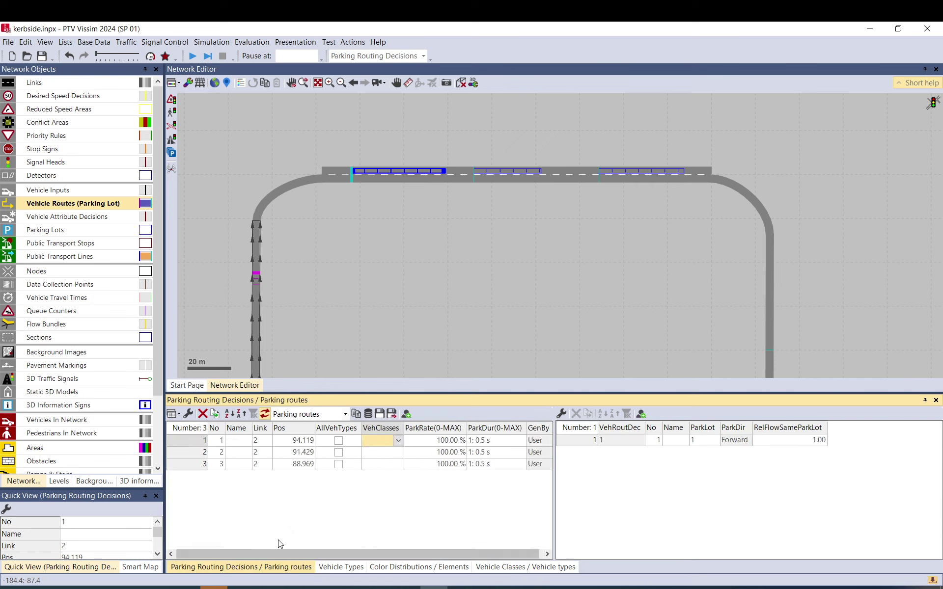
click(398, 440)
click(367, 528)
click(348, 511)
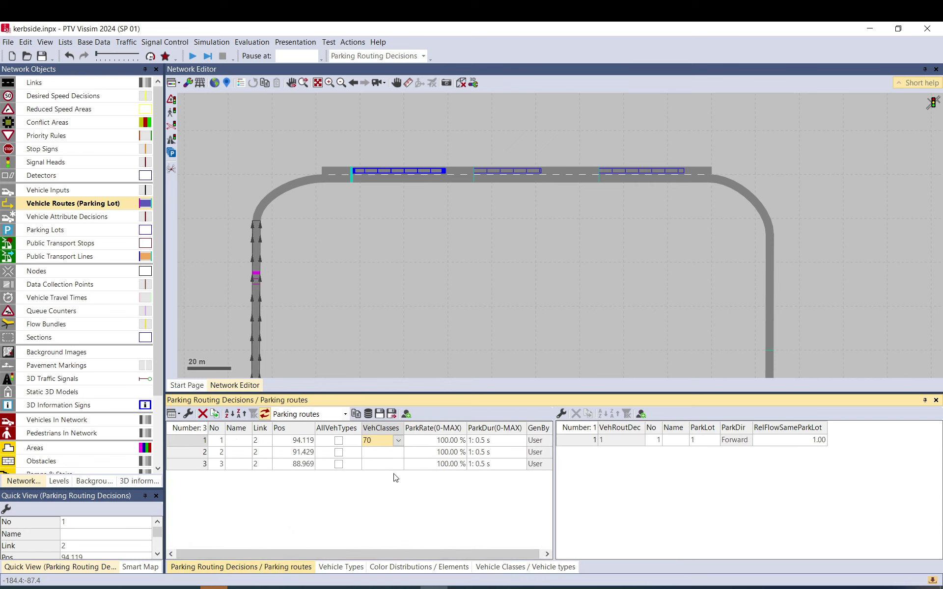
click(398, 451)
click(398, 452)
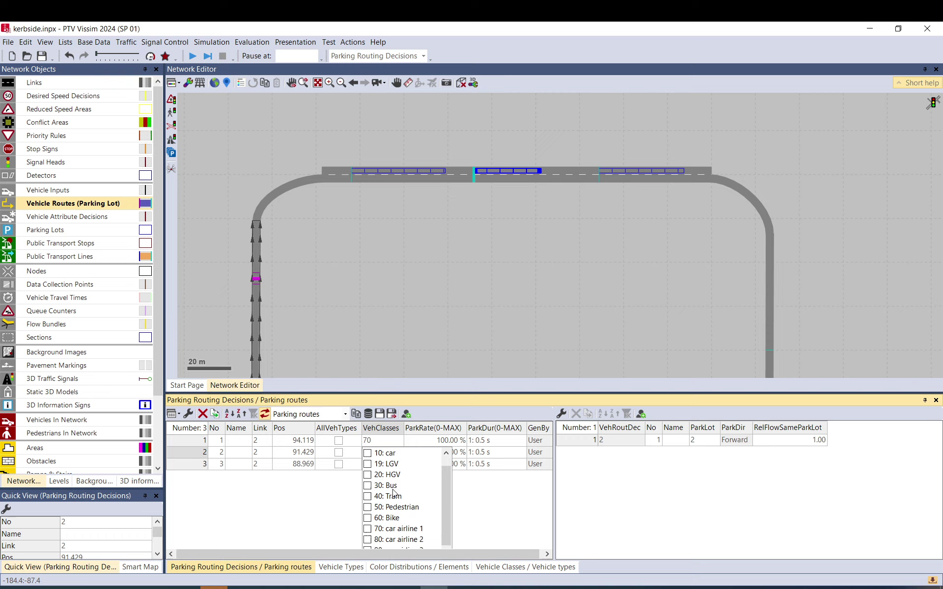
click(396, 539)
click(423, 391)
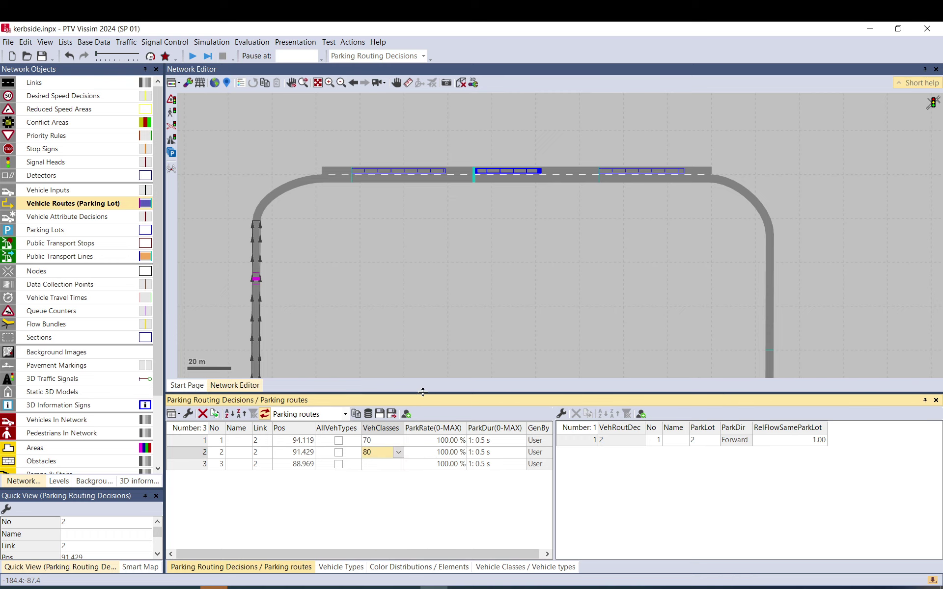
drag(423, 392, 423, 358)
click(400, 432)
click(399, 430)
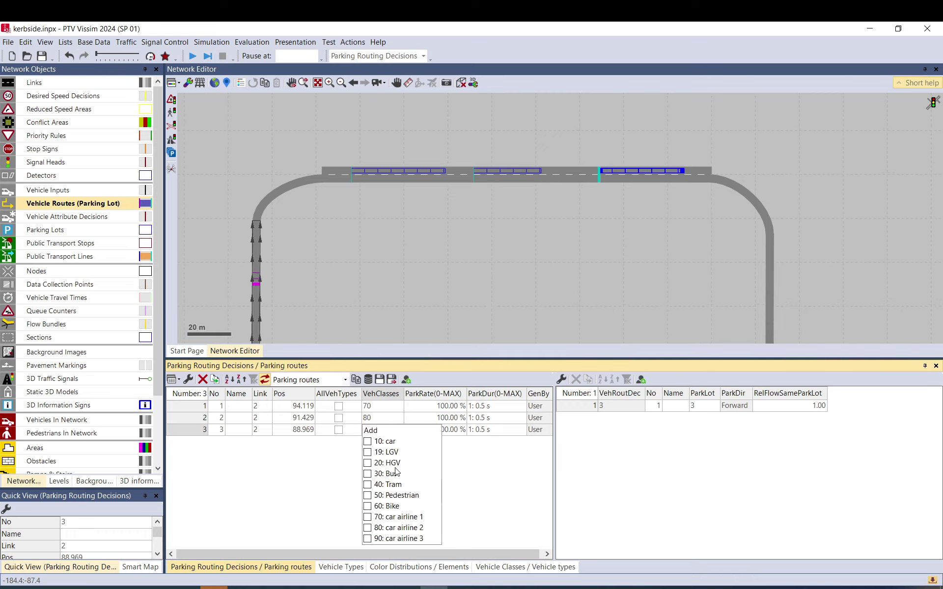
click(381, 537)
click(484, 490)
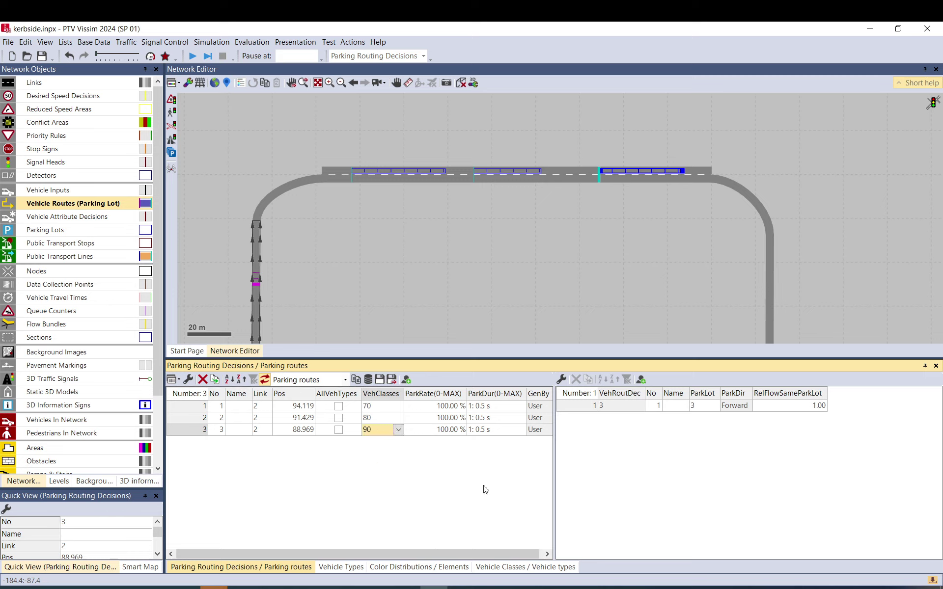
- Set the parking duration of all three routes to 20: 20 s ±
click(520, 407)
click(521, 406)
click(494, 466)
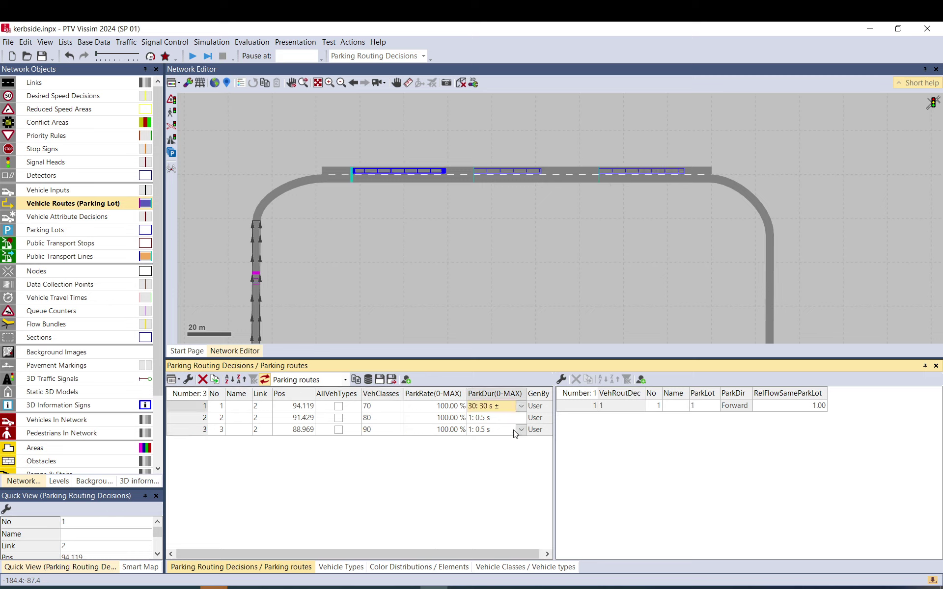
click(521, 423)
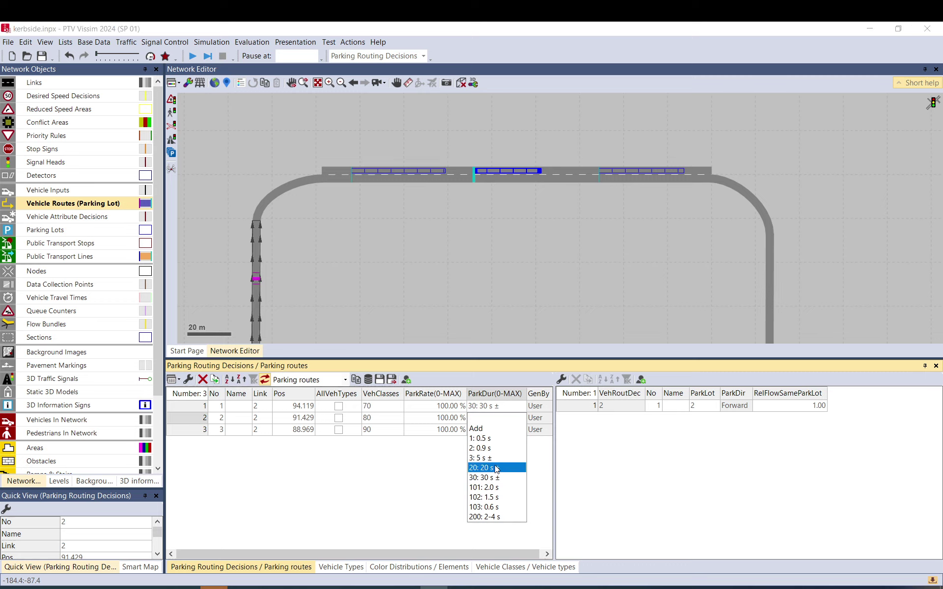
click(495, 467)
click(520, 413)
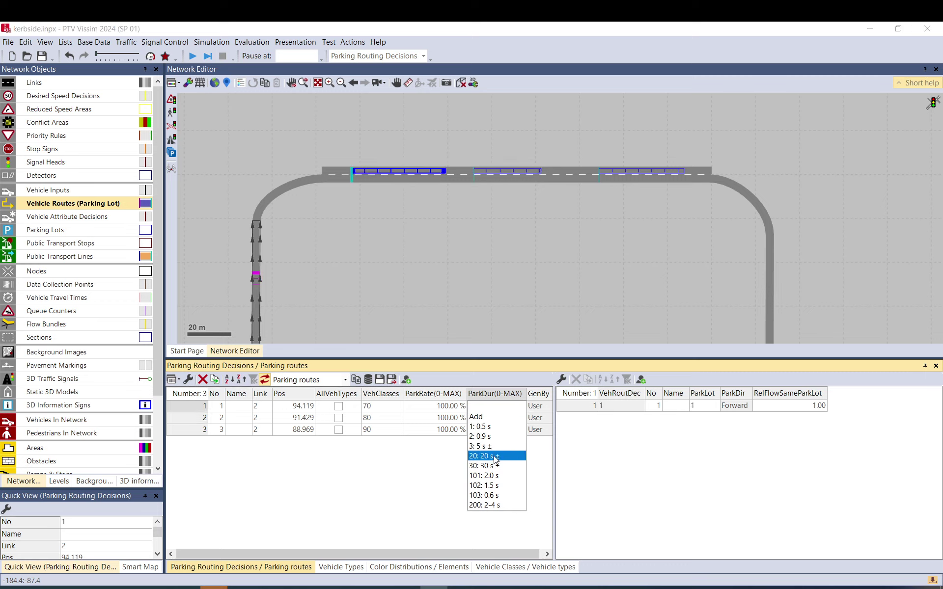
click(494, 457)
click(520, 430)
click(519, 430)
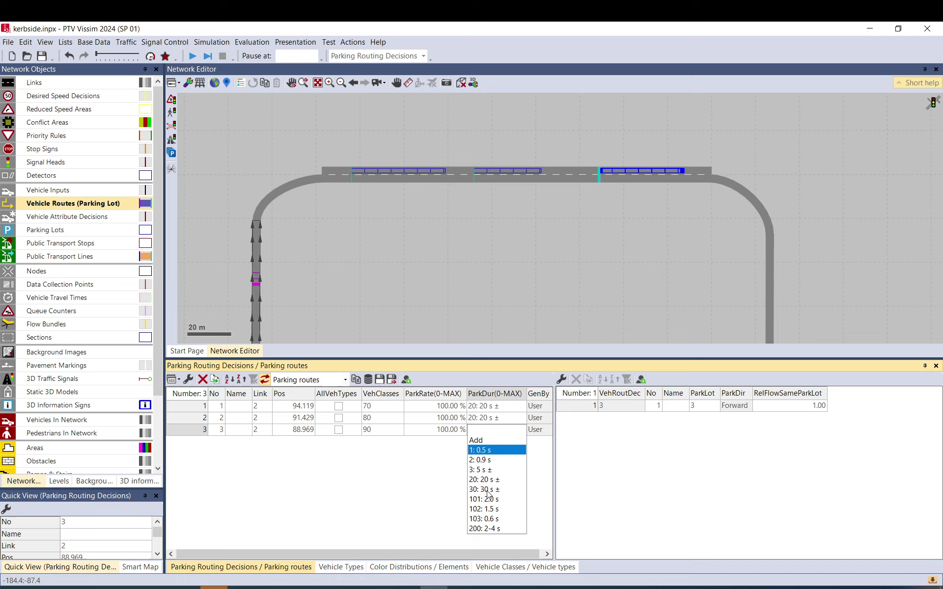
click(486, 480)
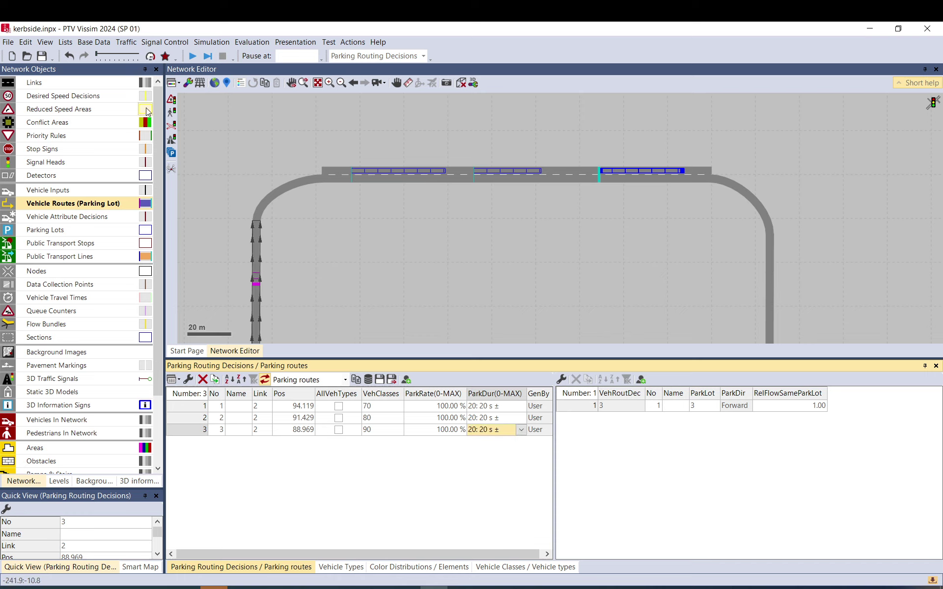
- Create empirical time distribution 201 'Parking dur airline 1' with limits 60 to 120 s
click(94, 43)
mouse_move(85, 147)
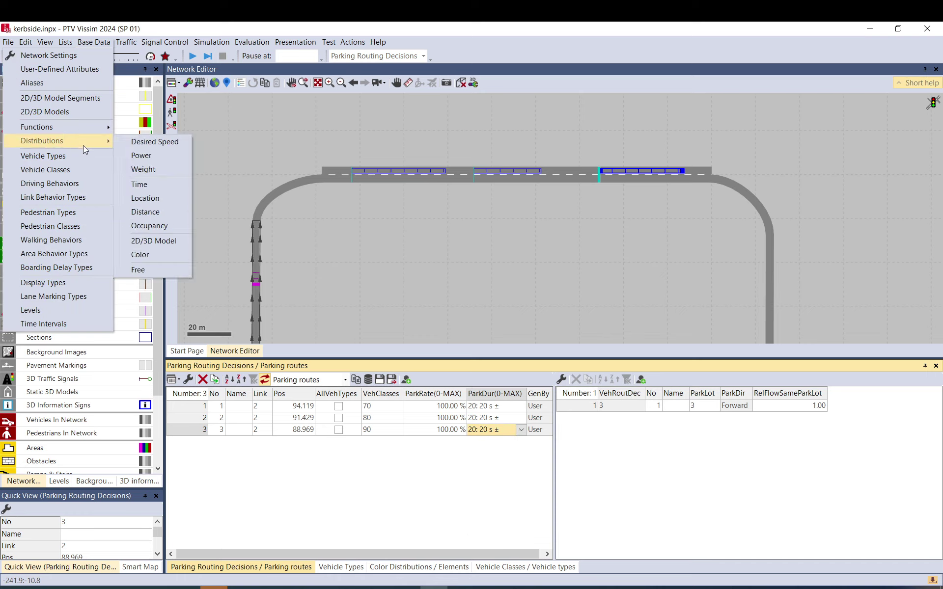
click(145, 184)
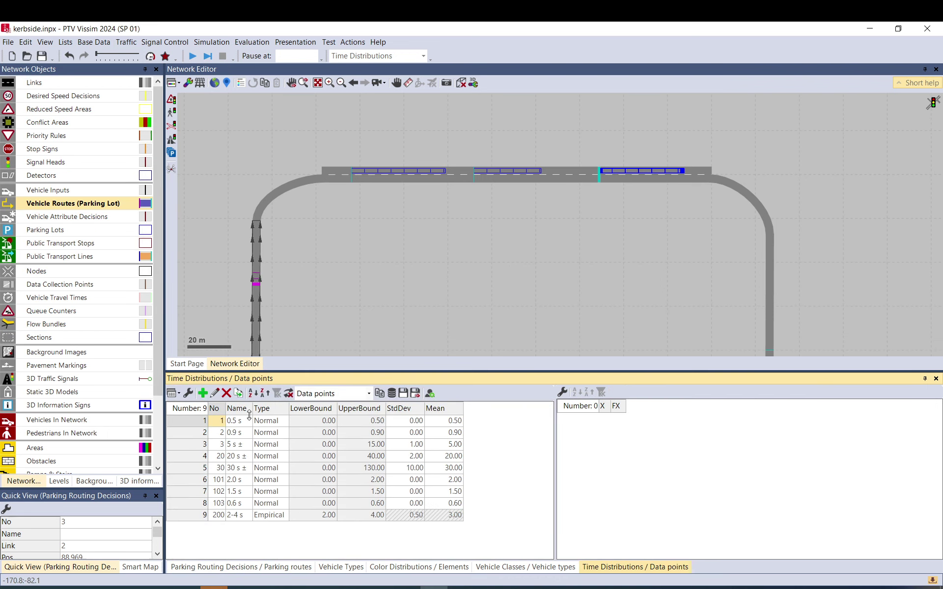
click(202, 393)
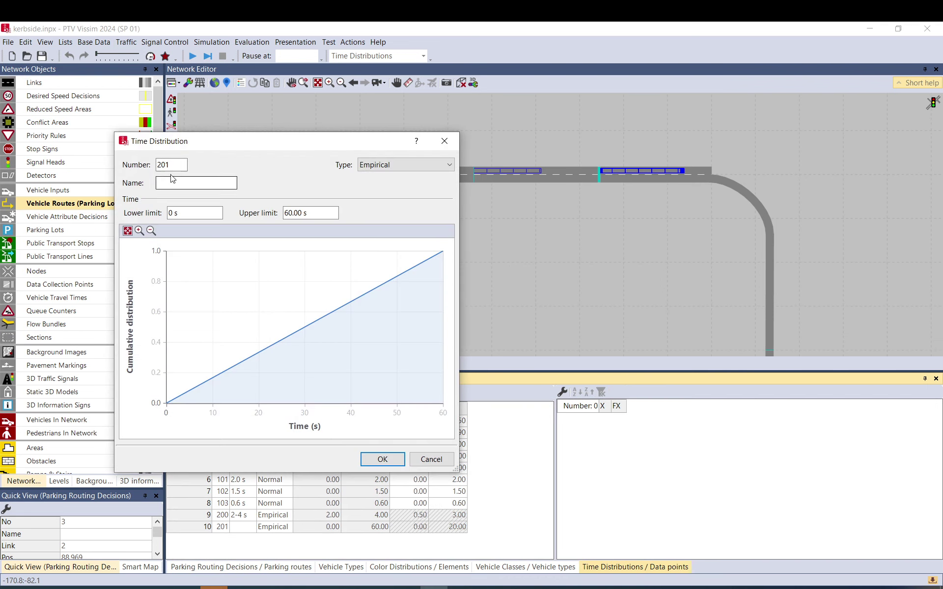
click(176, 183)
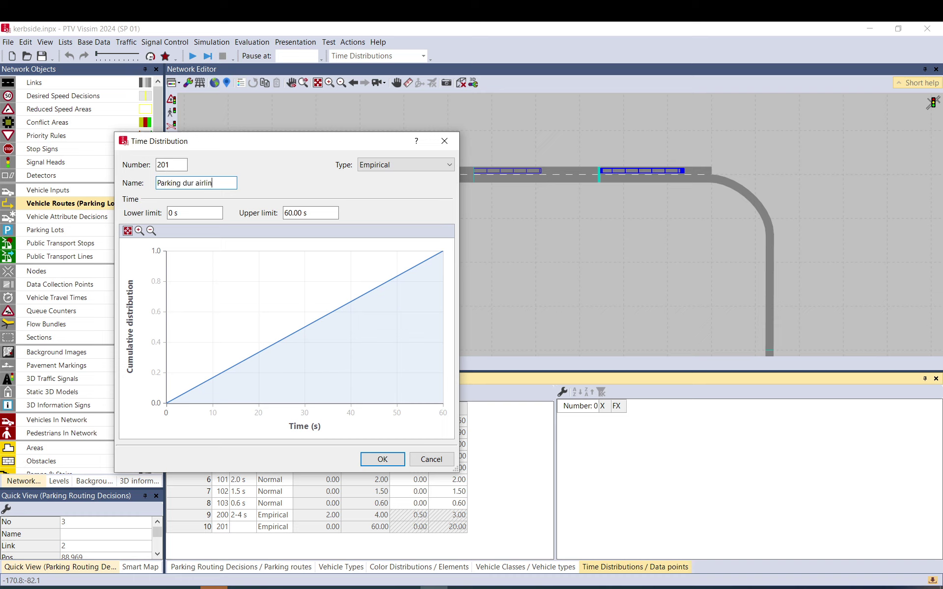
double_click(169, 213)
text(60)
key(Tab)
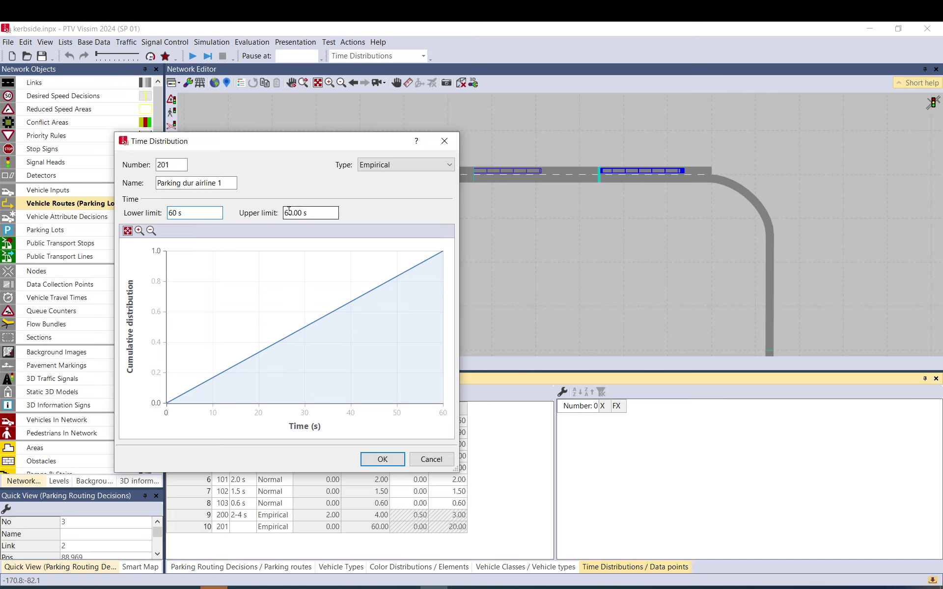
drag(289, 213, 279, 214)
text(120)
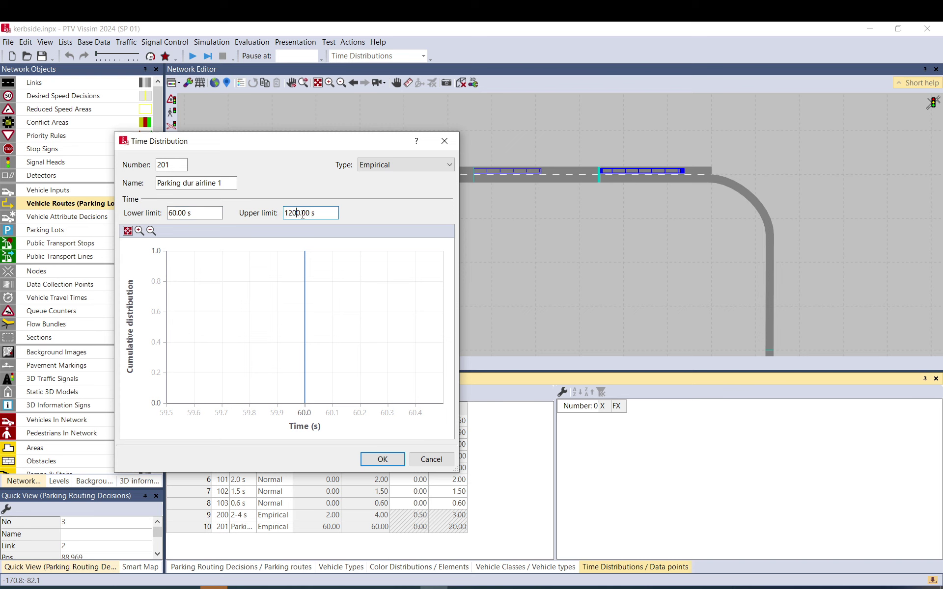
key(BackSpace)
click(382, 459)
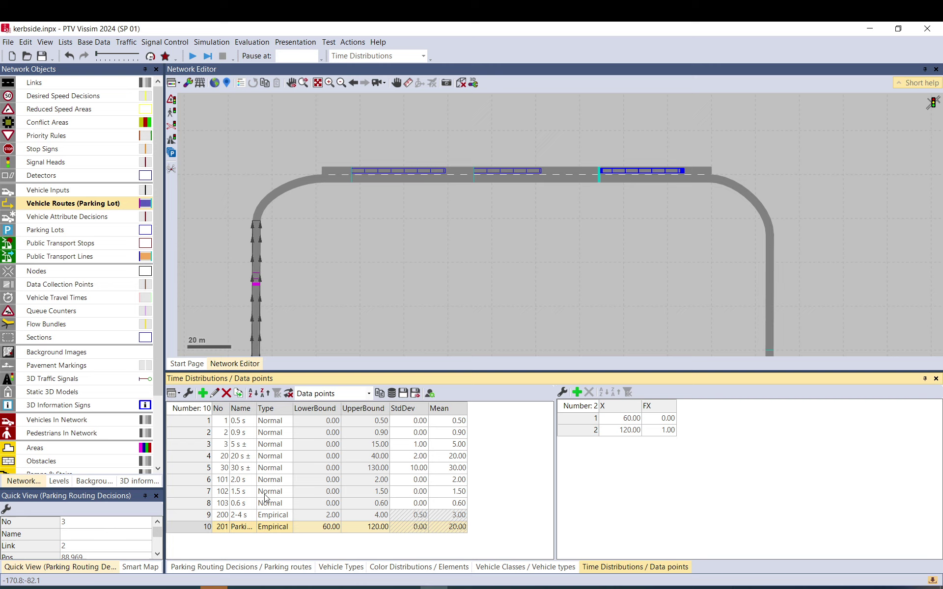
- Set the parking duration of all three parking routing decisions to distribution 201
click(433, 221)
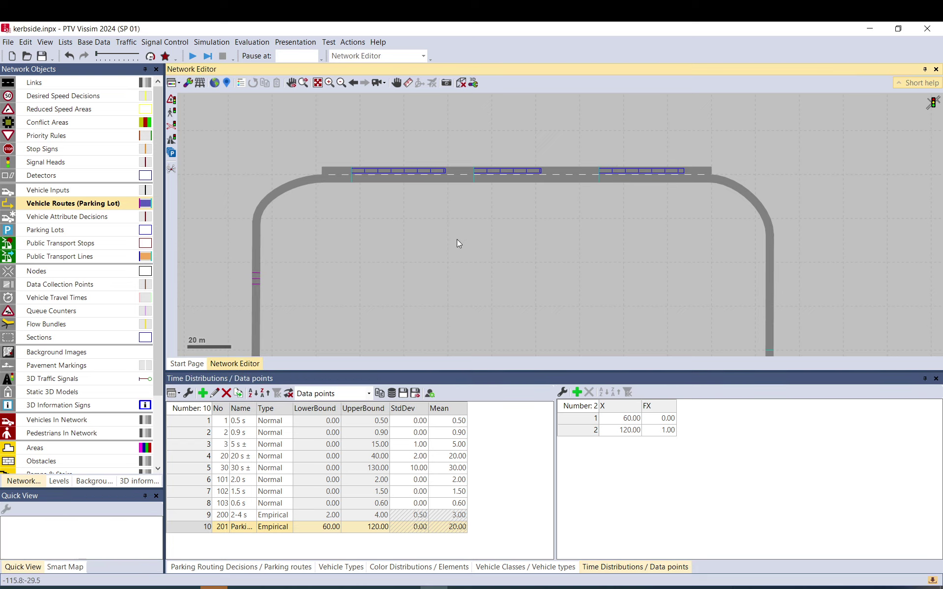
click(275, 567)
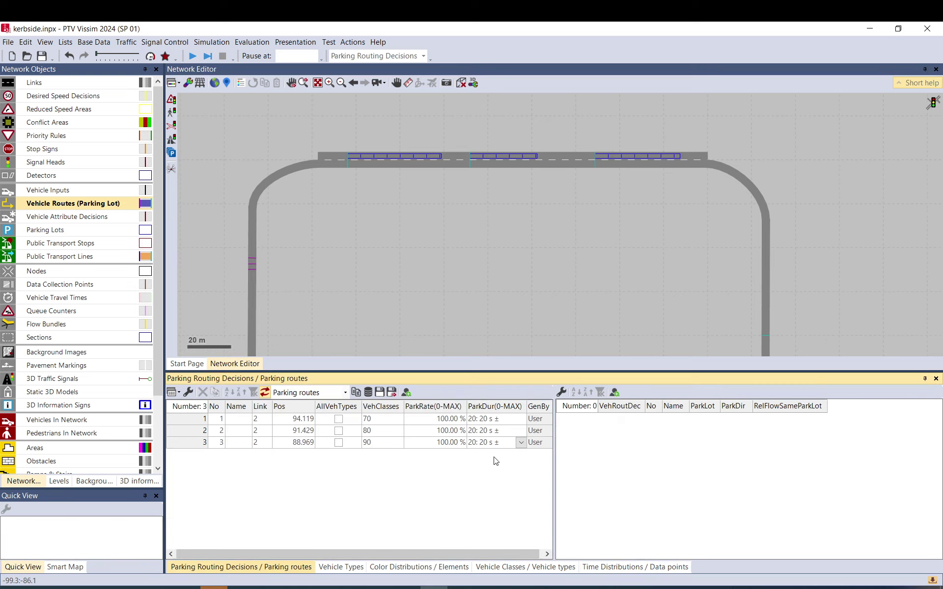
drag(497, 420, 509, 433)
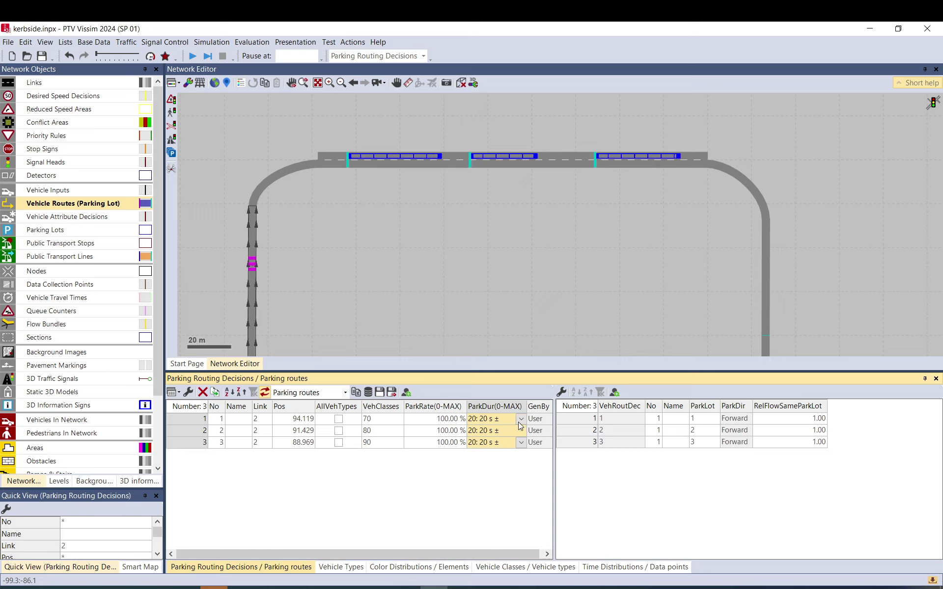
click(522, 420)
click(505, 529)
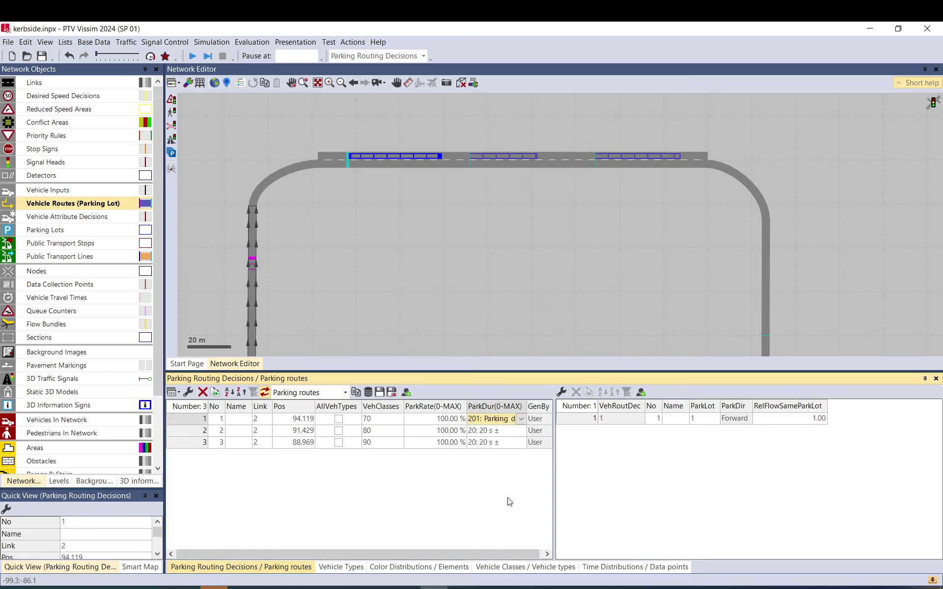
click(522, 430)
click(518, 540)
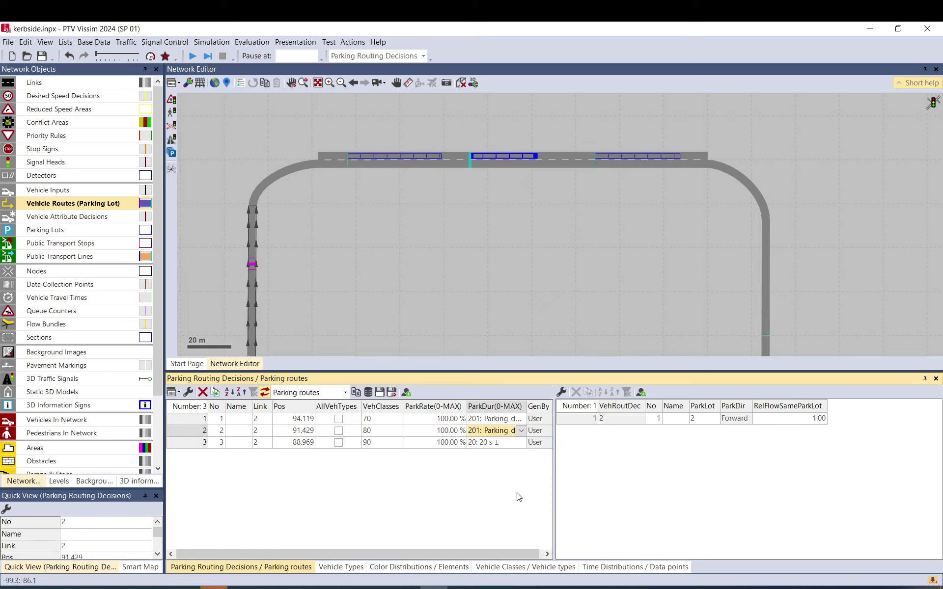
click(519, 444)
click(520, 443)
click(512, 552)
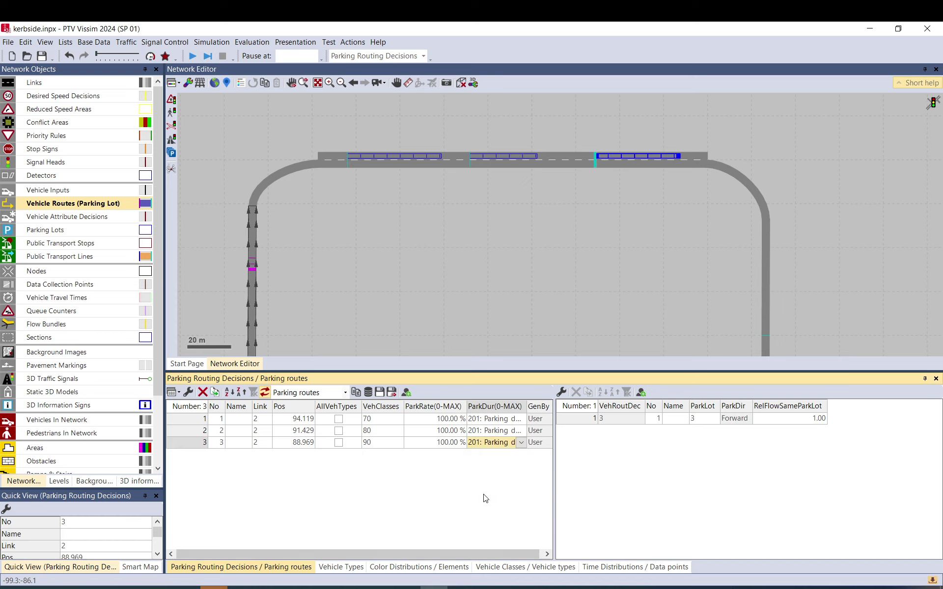
click(425, 291)
scroll(405, 201, down, 2)
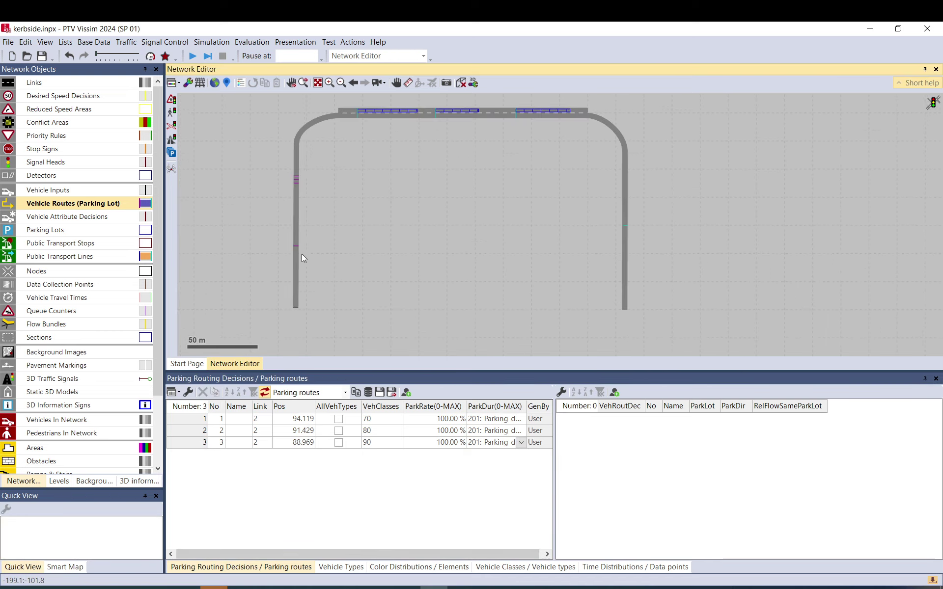
- Create vehicle composition 'Airline 1' with Car airline 1 at a 40 km/h desired speed
click(296, 310)
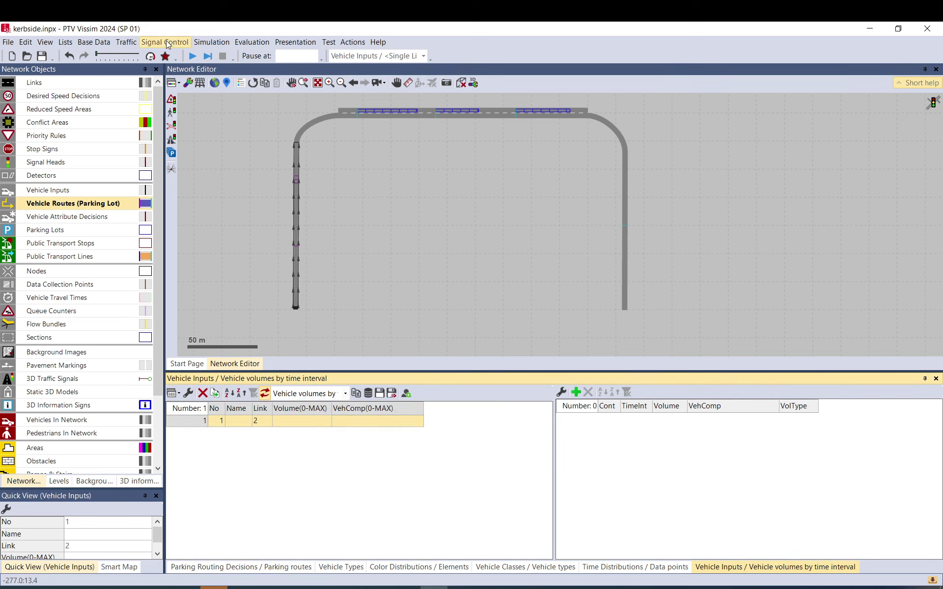
click(137, 44)
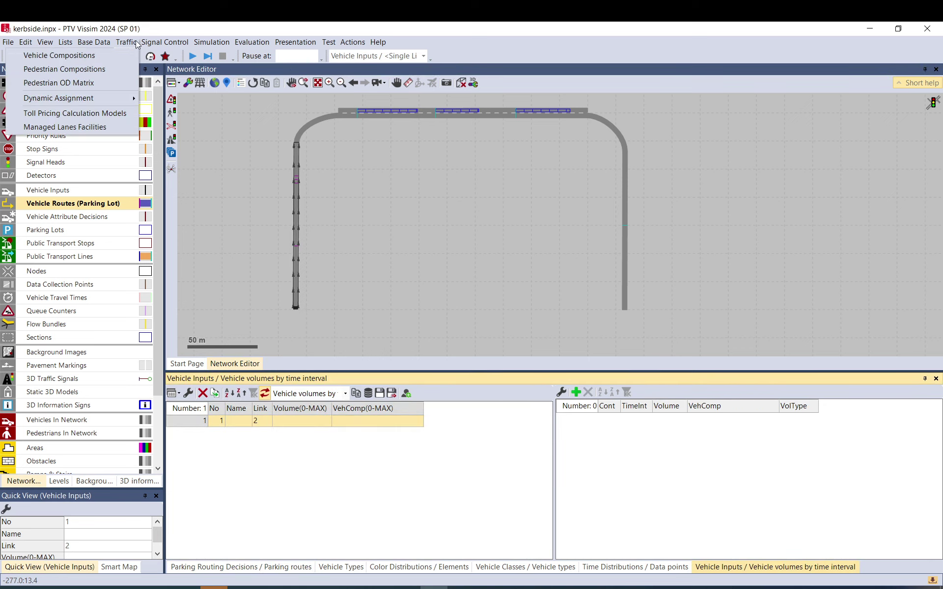
click(114, 57)
click(202, 393)
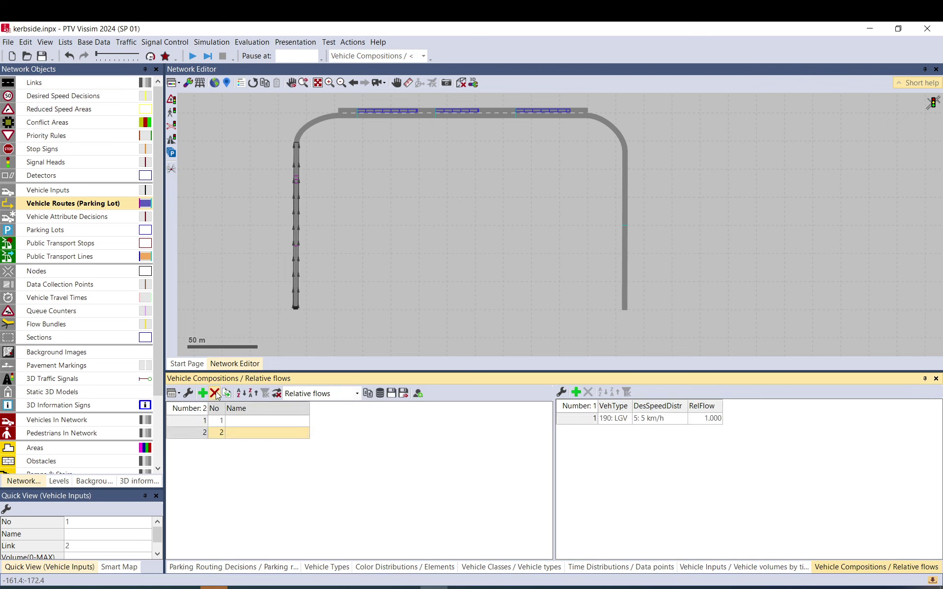
click(214, 393)
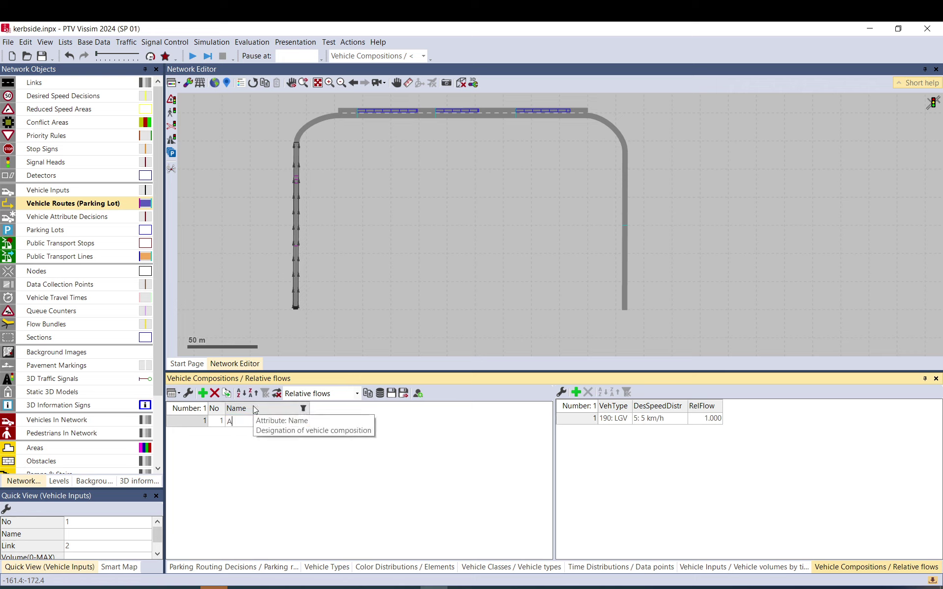
text(Airline 1)
click(627, 418)
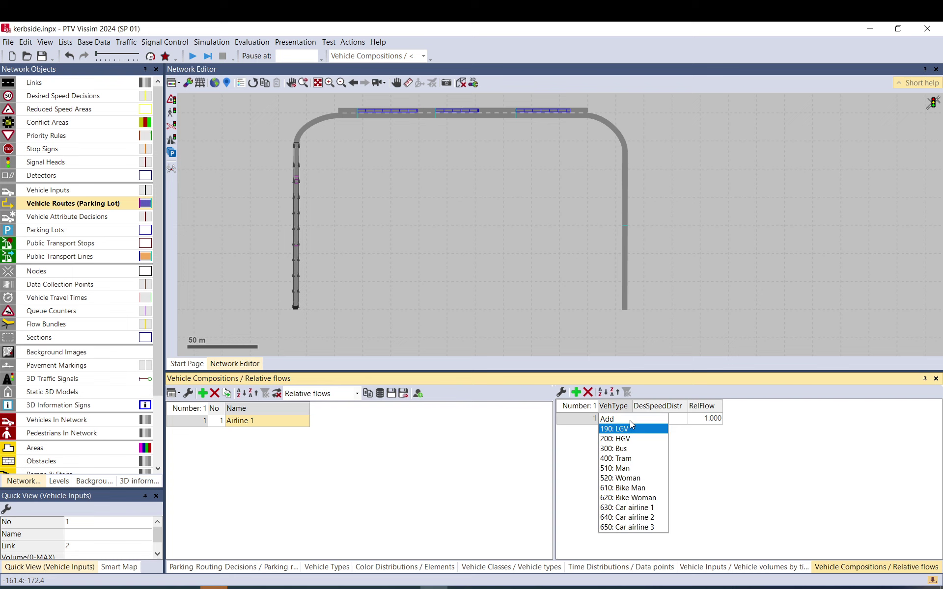
click(641, 511)
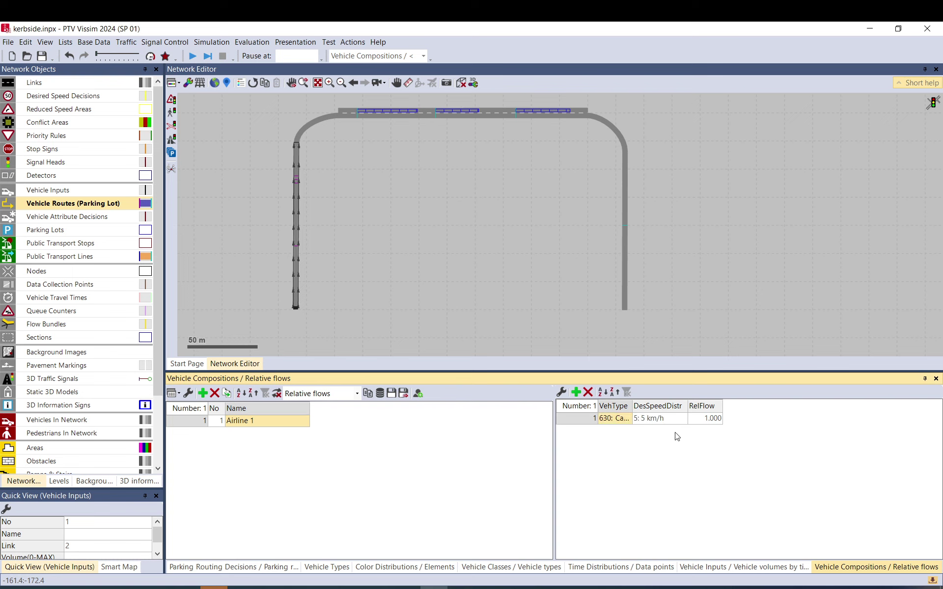
click(680, 418)
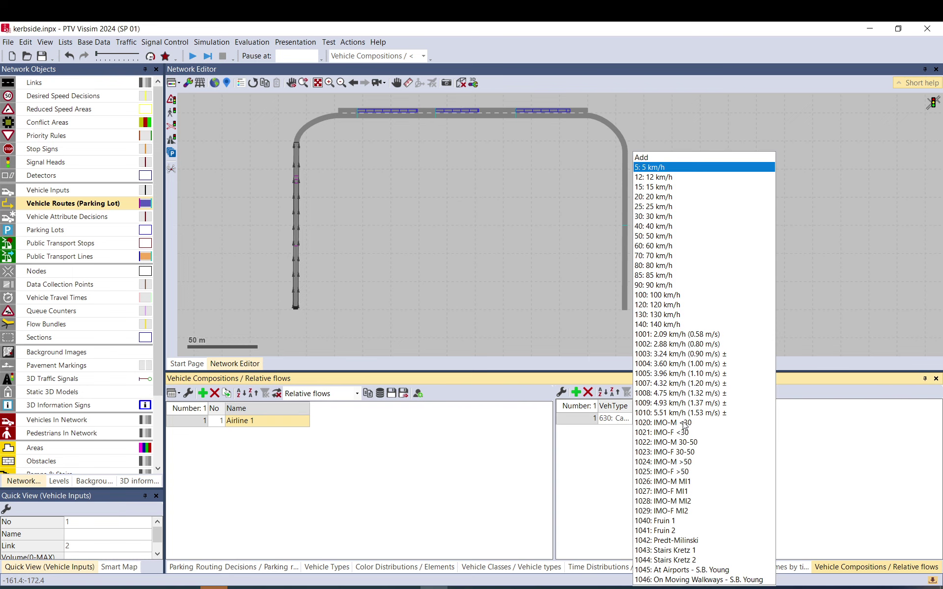
click(667, 227)
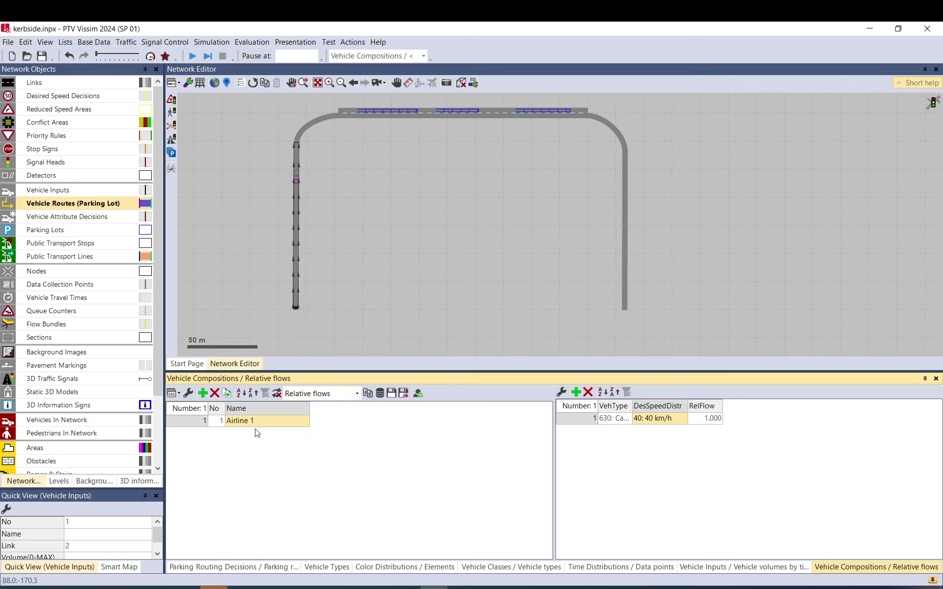
- Duplicate Airline 1 twice and make the second copy 'Airline 2' with Car airline 2
click(226, 393)
click(227, 394)
click(269, 434)
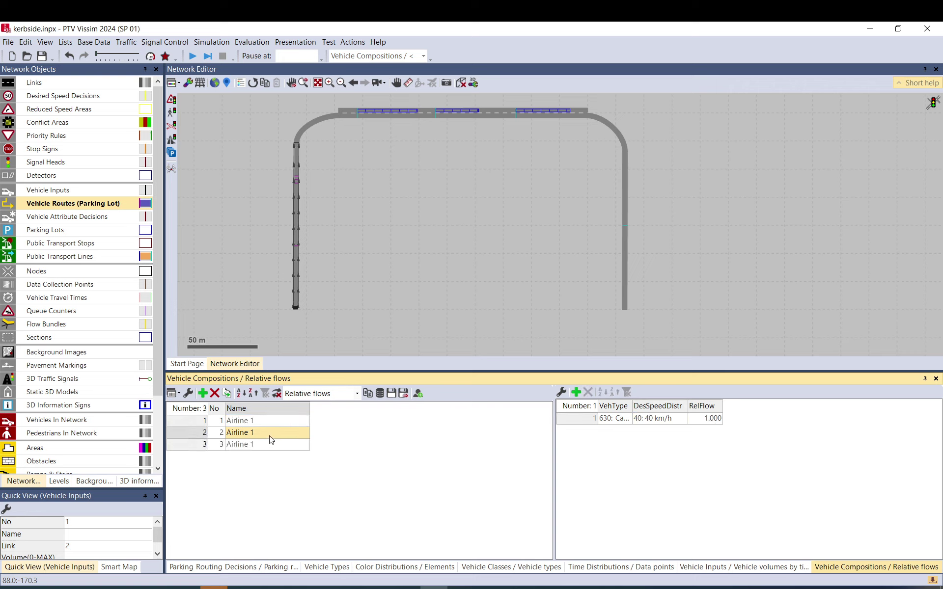
click(271, 423)
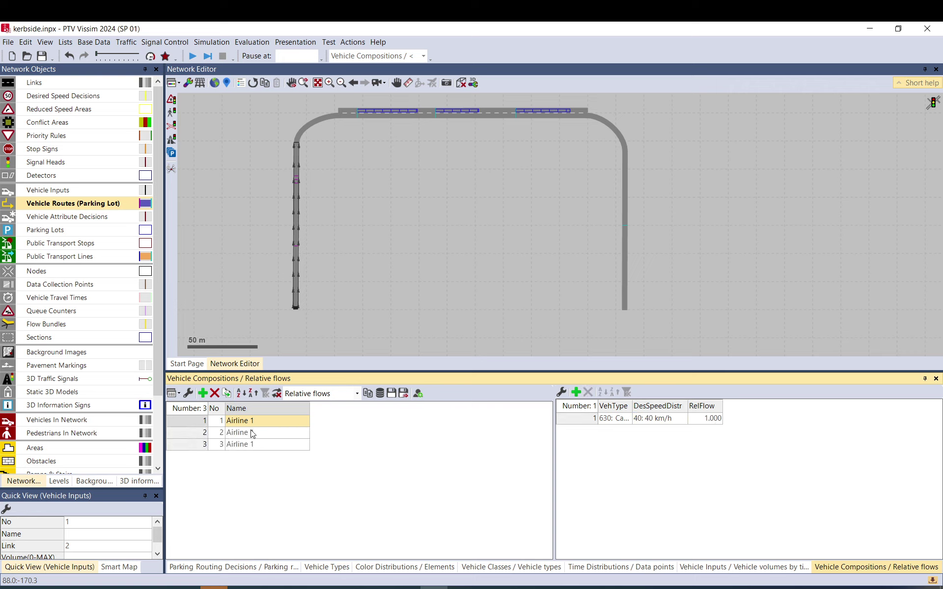
click(252, 433)
click(616, 419)
click(621, 420)
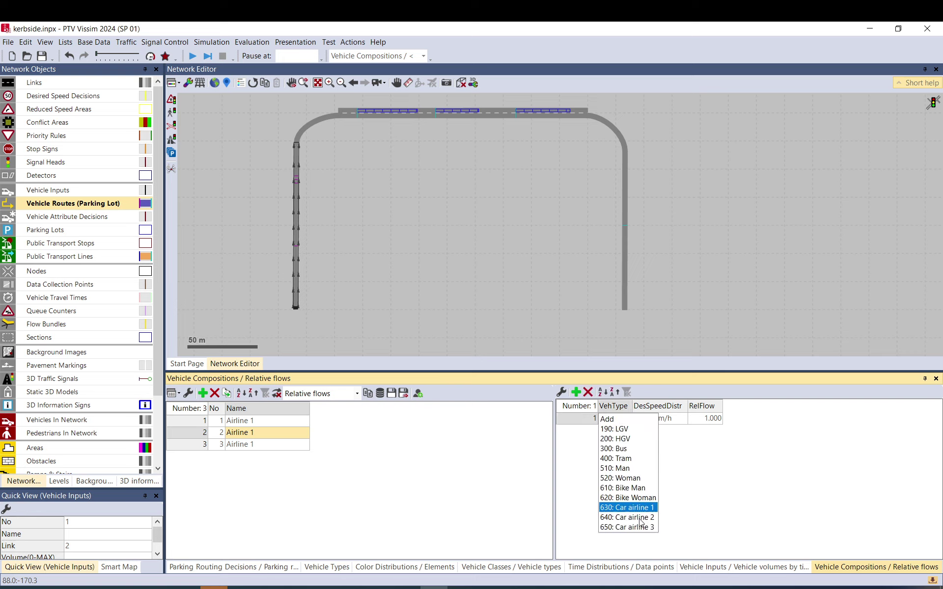
click(641, 522)
click(253, 433)
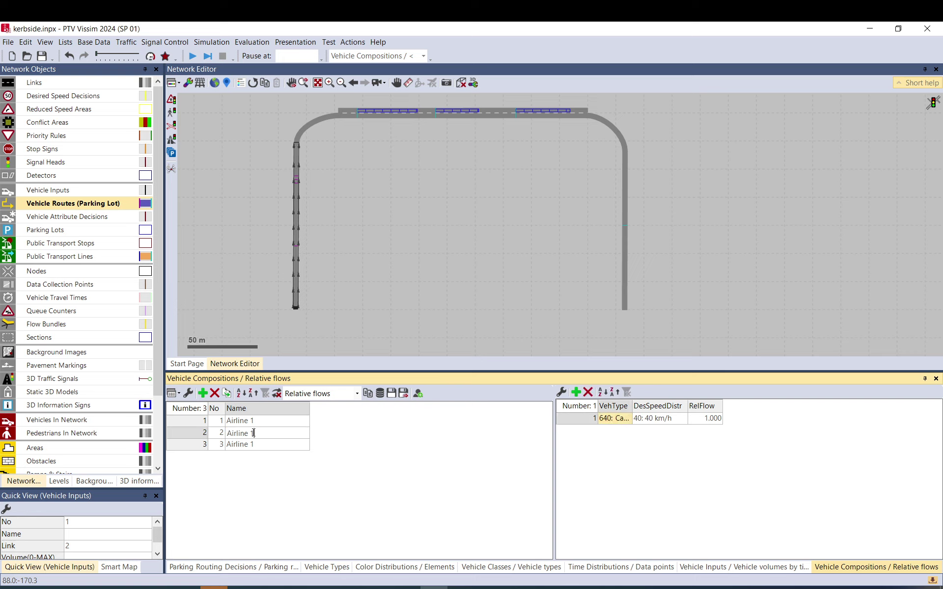
text(2)
- Rename the third composition 'Airline 3' and give it Car airline 3
click(253, 445)
click(253, 444)
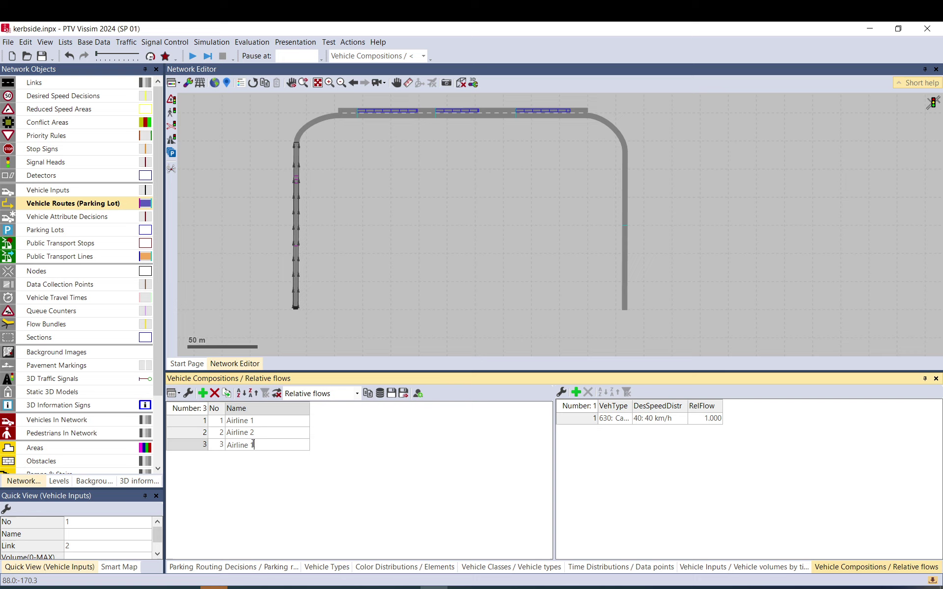
text(3)
key(Return)
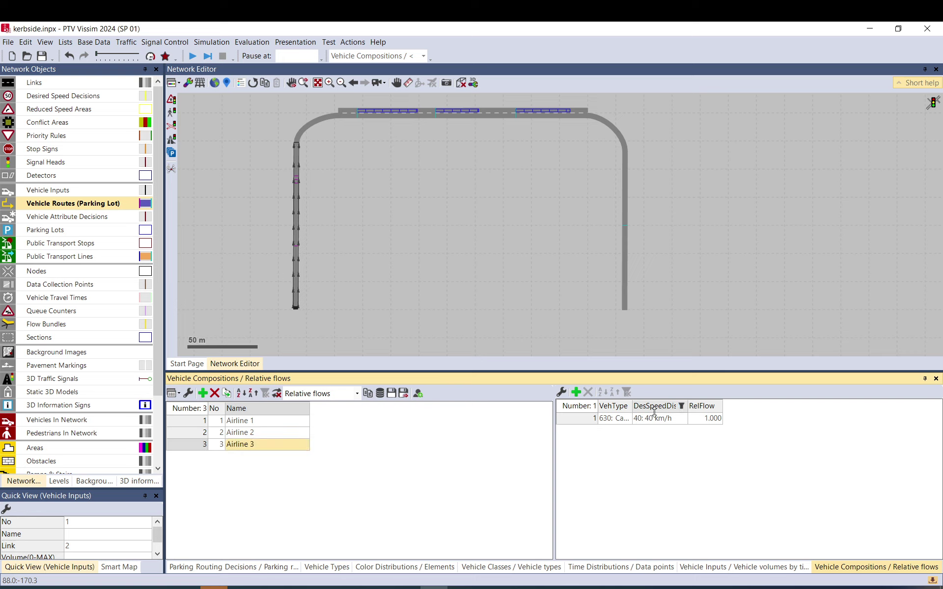
click(628, 422)
click(637, 527)
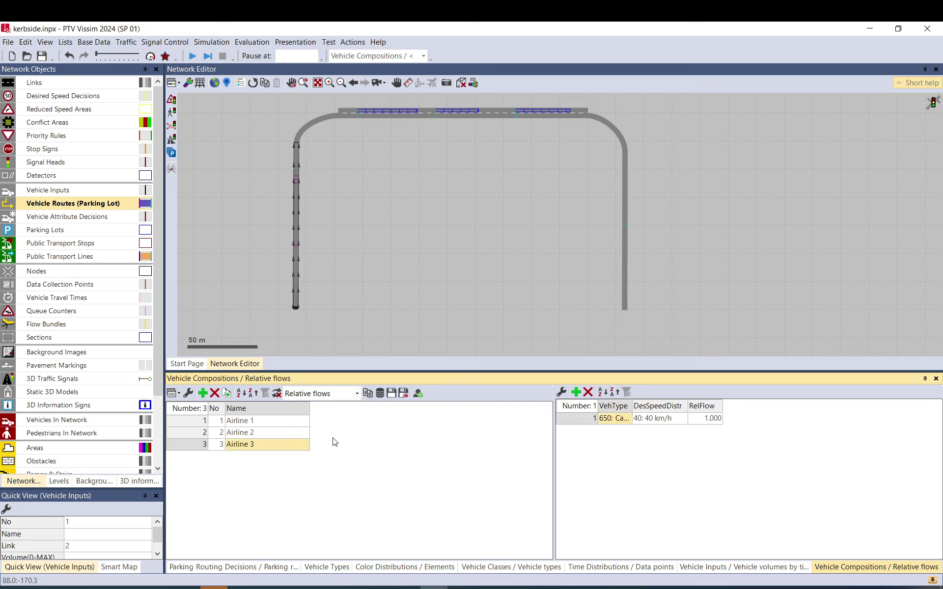
click(290, 435)
click(251, 444)
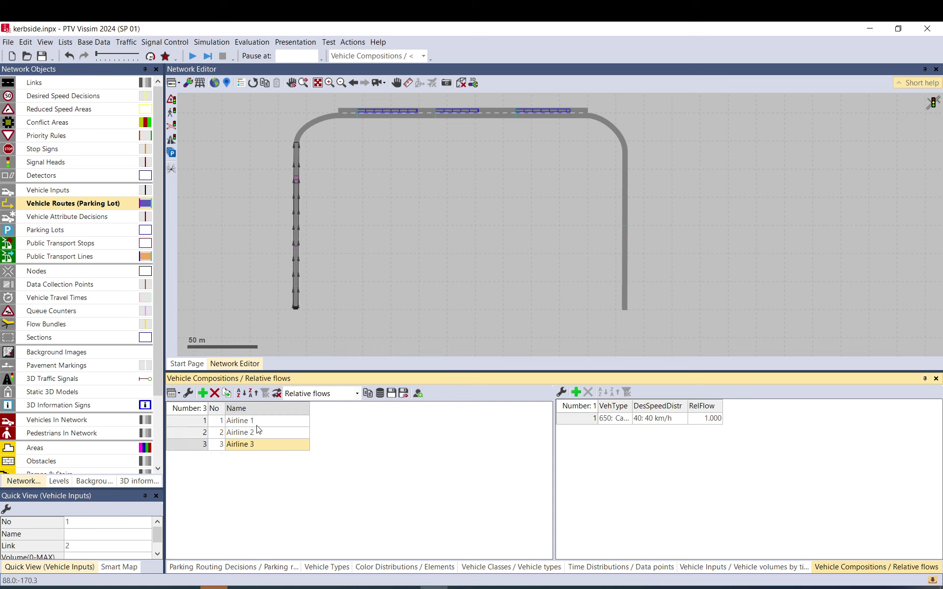
click(258, 422)
click(477, 361)
- Delete the old vehicle input 1 from link 2
click(251, 567)
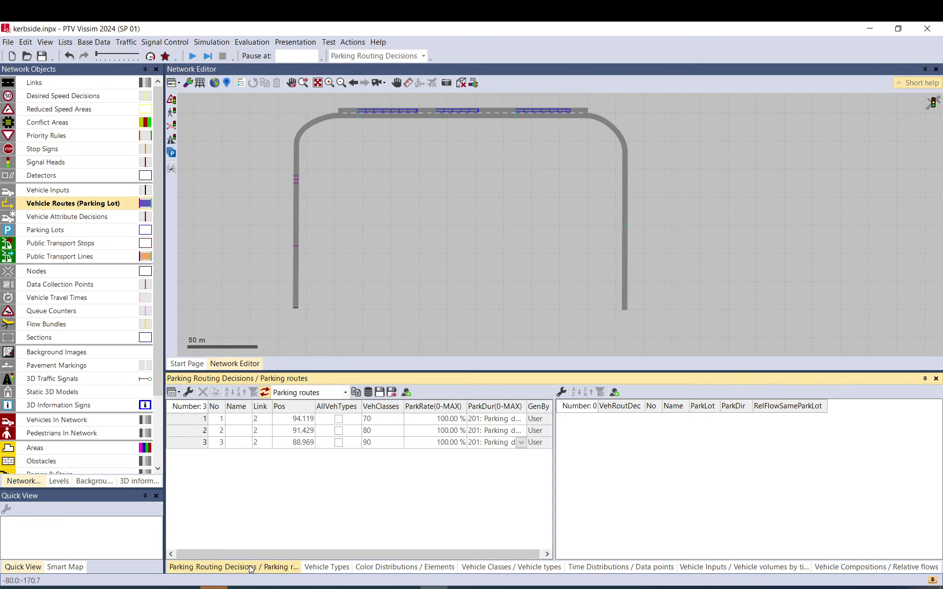
click(297, 309)
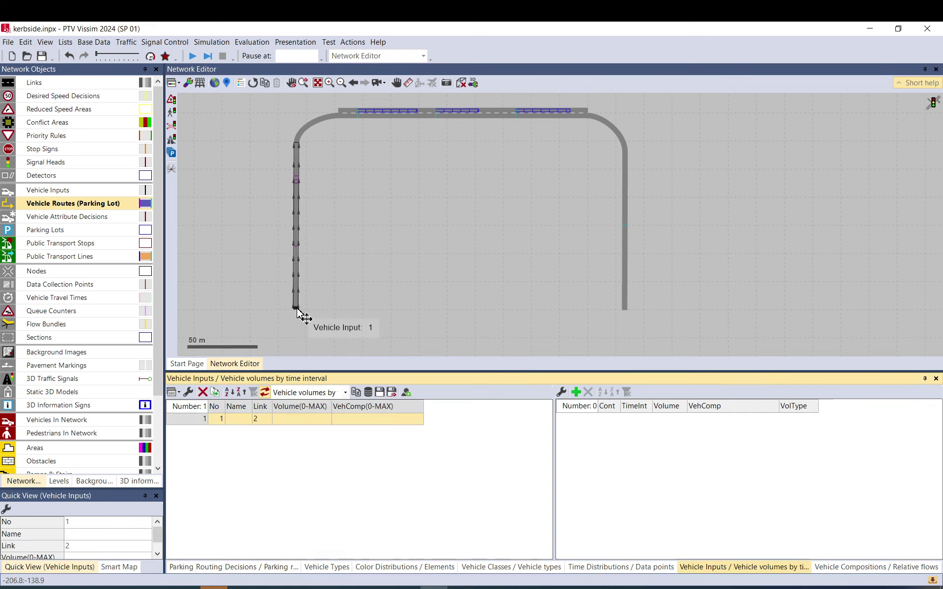
click(216, 382)
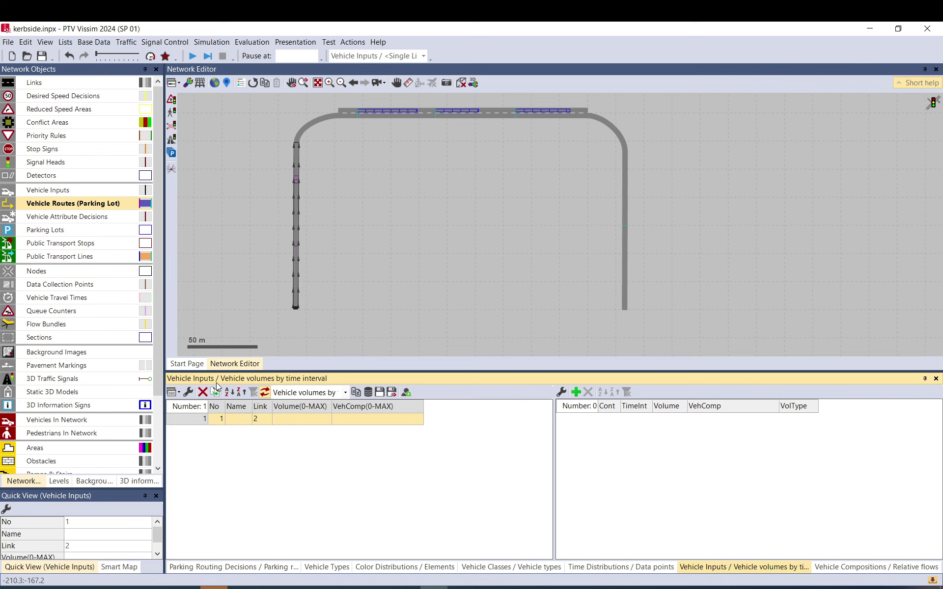
click(313, 314)
click(298, 310)
key(Delete)
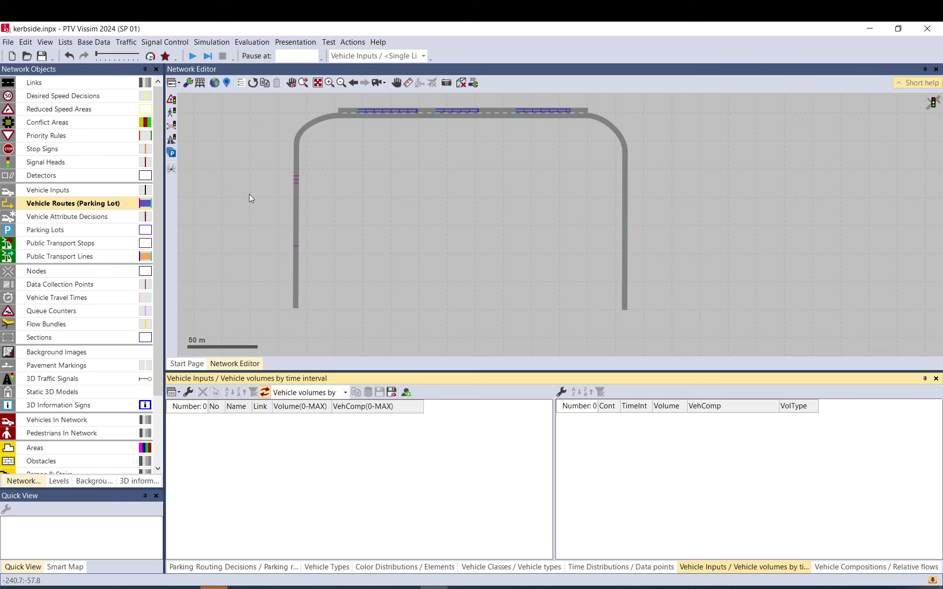
- Add a new vehicle input at the bottom of link 2, with an extra parking decision created along the way
right_click(296, 293)
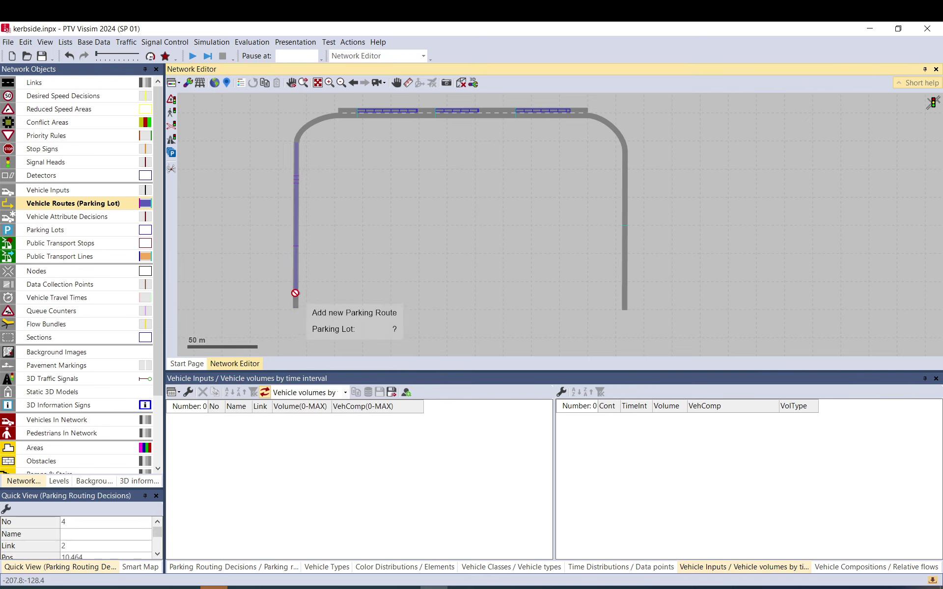
click(344, 311)
click(78, 189)
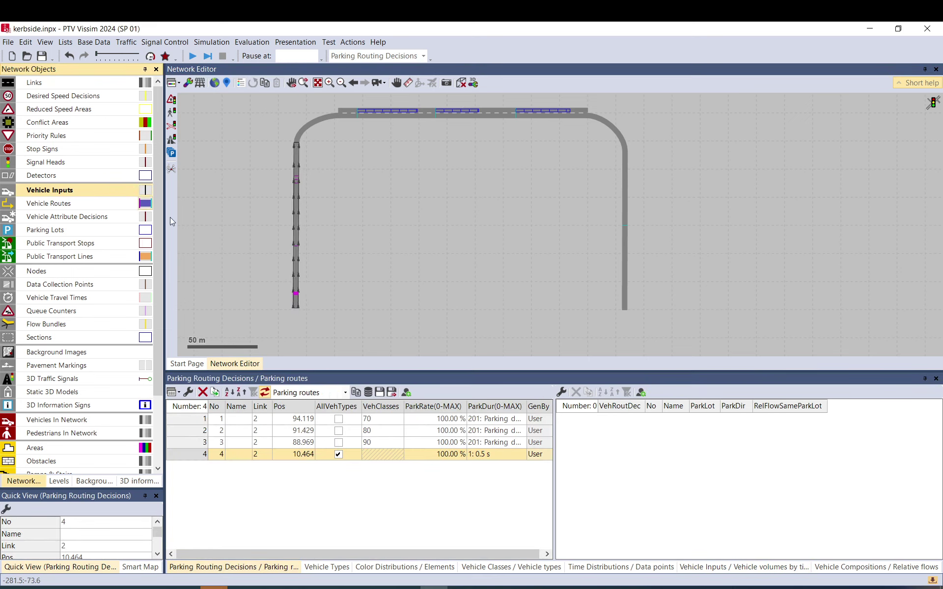
click(325, 302)
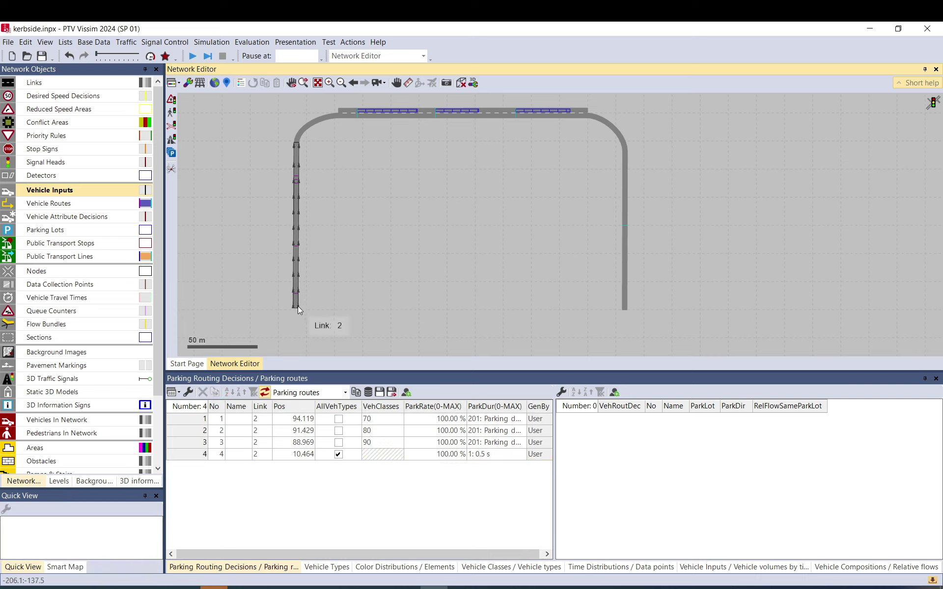
right_click(296, 306)
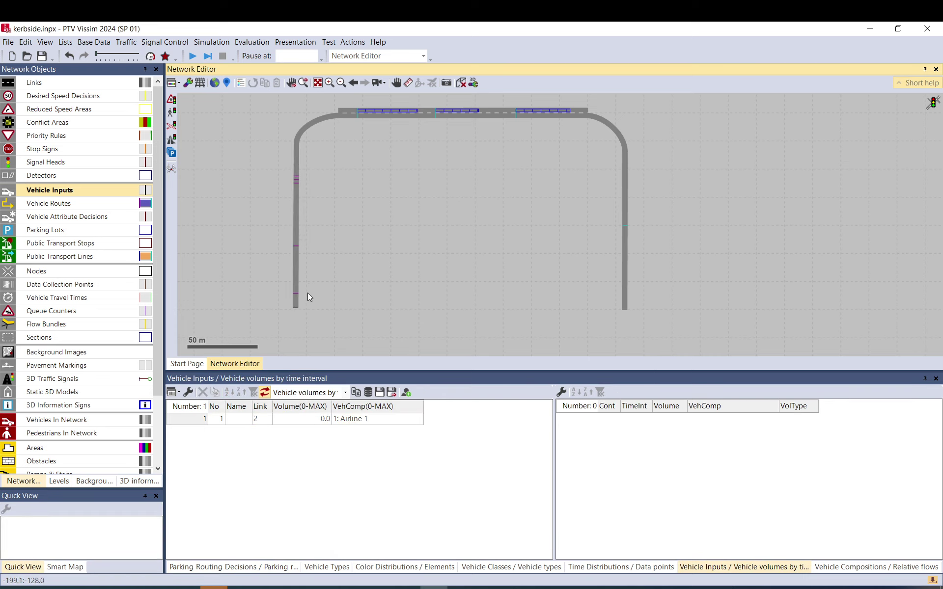
click(298, 294)
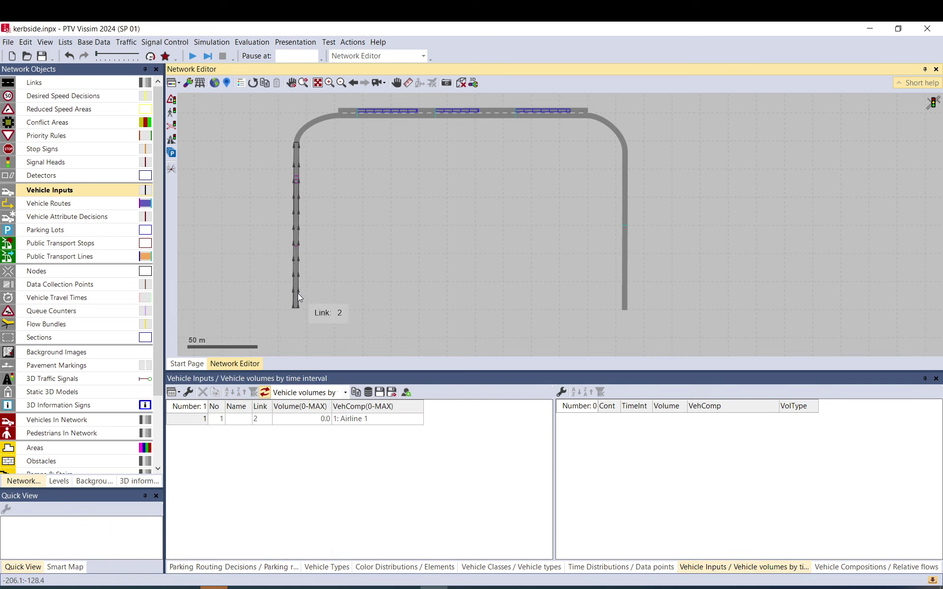
- Give vehicle input 1 a volume of 60 with composition Airline 1
click(298, 314)
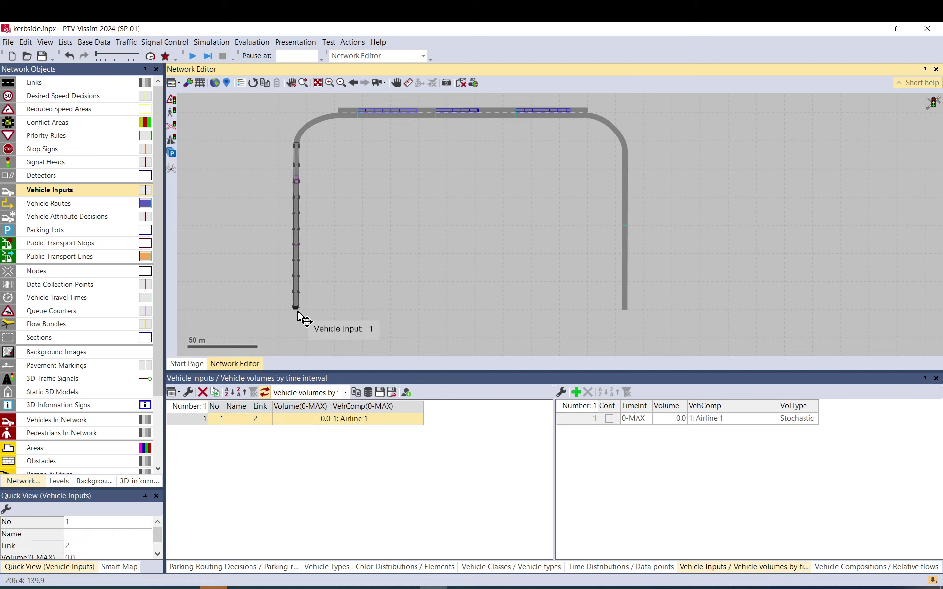
click(315, 423)
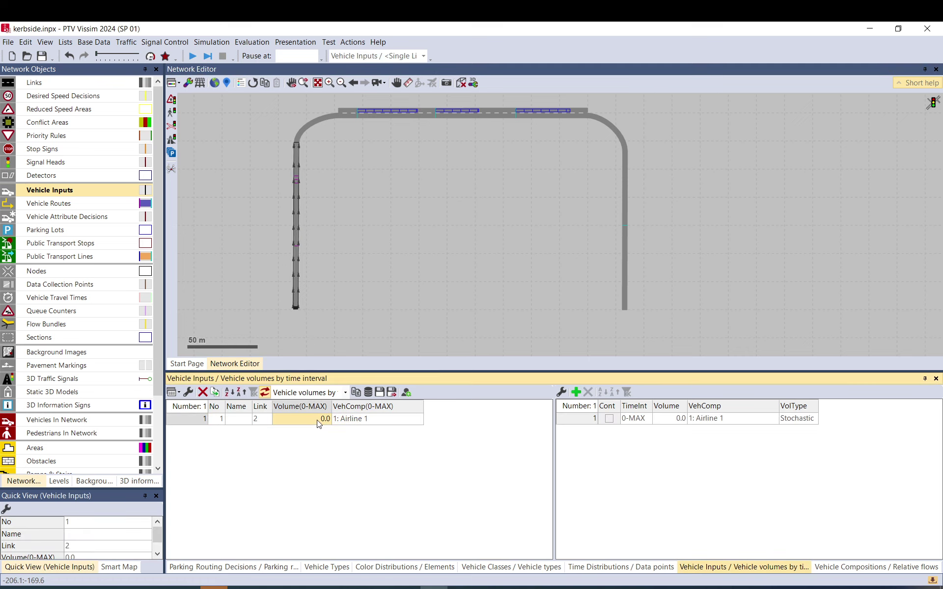
text(60)
key(Return)
mouse_move(420, 426)
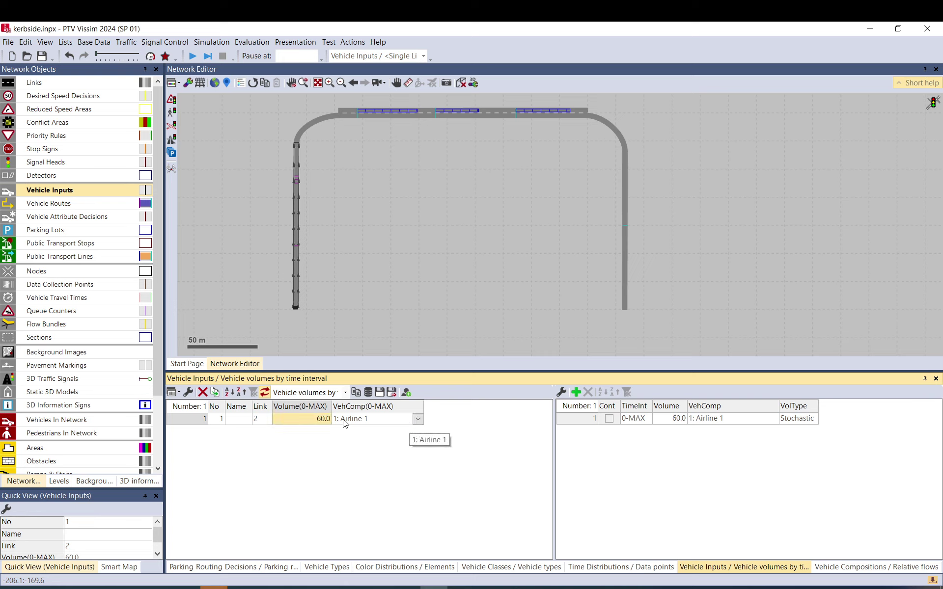
click(376, 424)
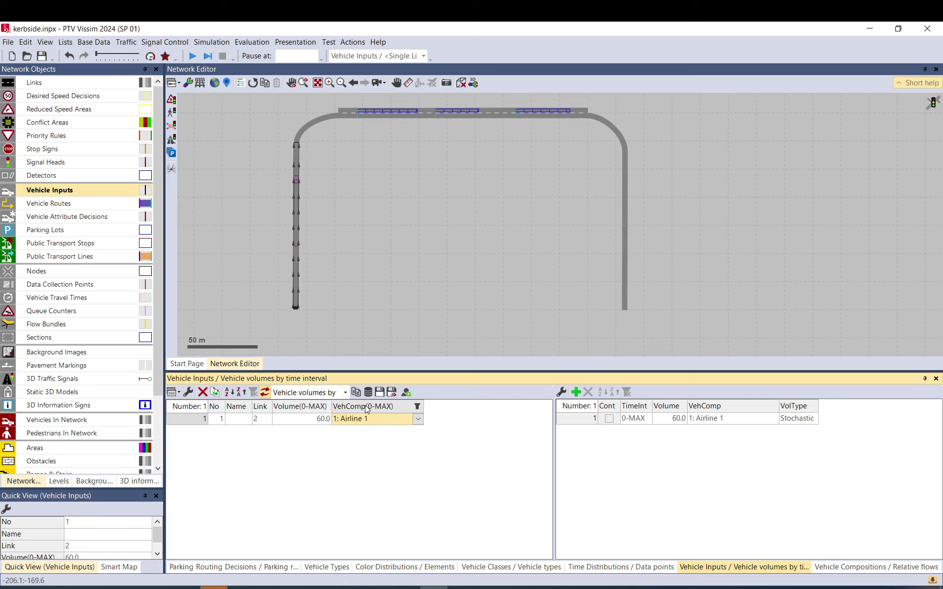
- Duplicate the input twice and set the copies' compositions to Airline 2 and Airline 3
click(214, 392)
click(214, 392)
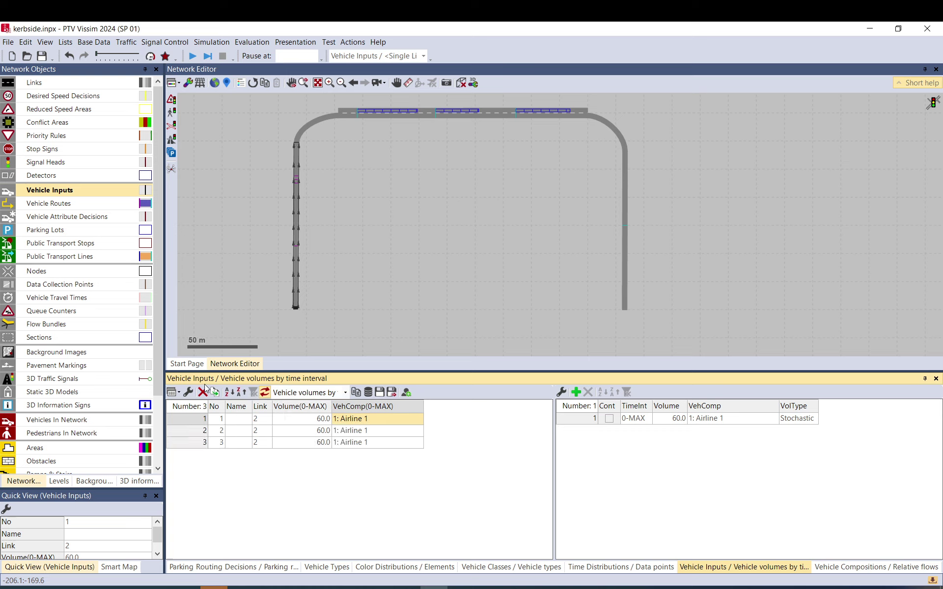
click(346, 431)
click(379, 435)
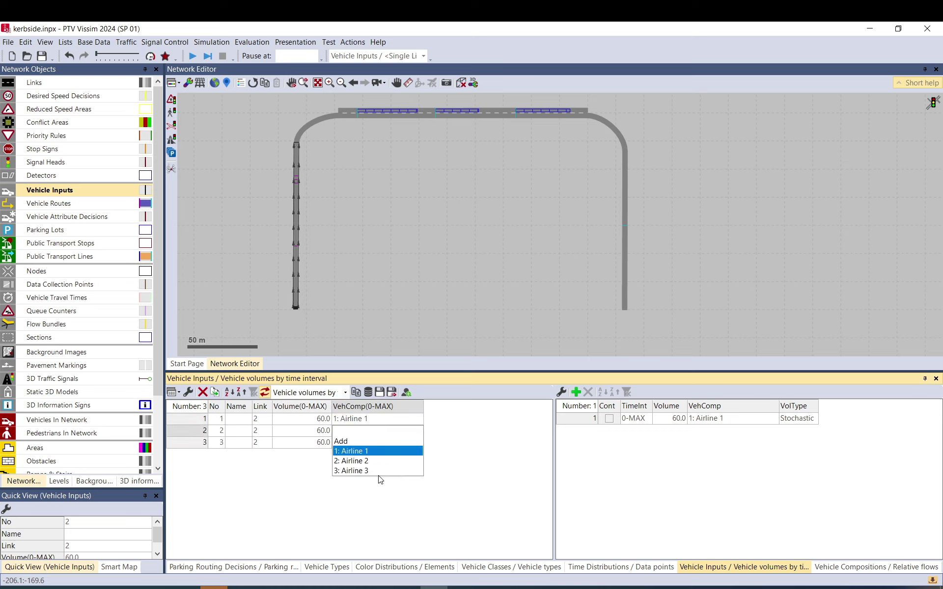
click(374, 461)
click(371, 444)
click(373, 448)
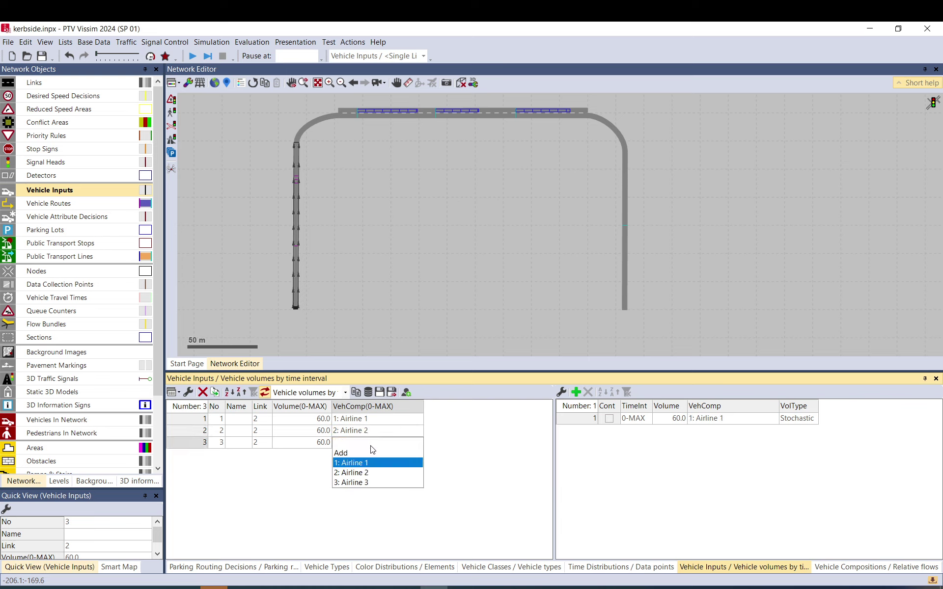
click(377, 482)
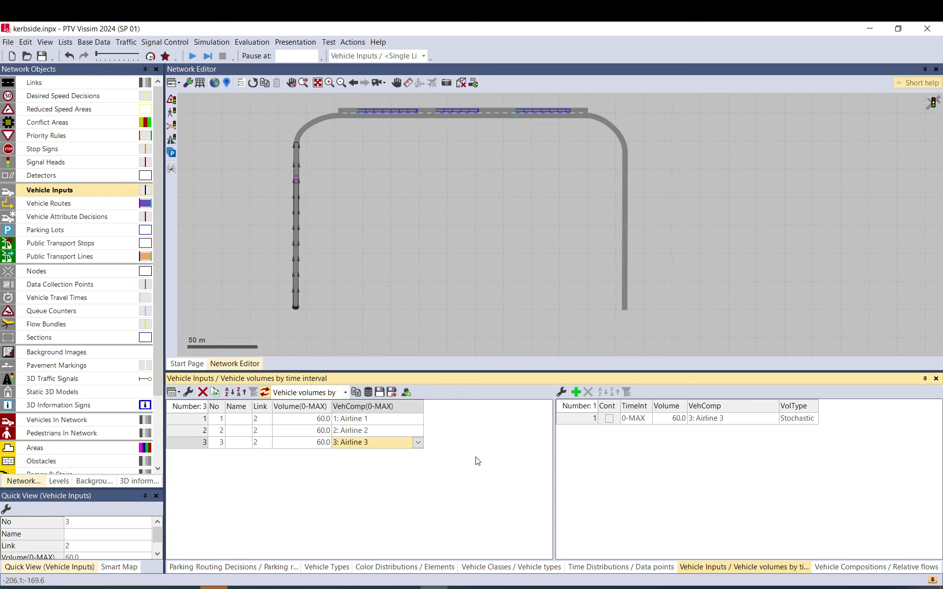
click(420, 261)
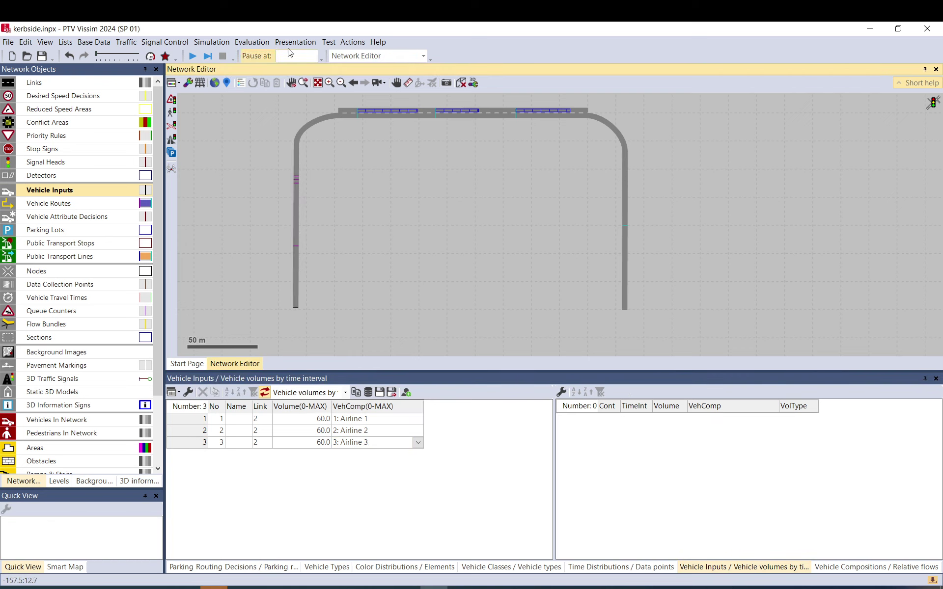
- Start the continuous simulation run, saving the network when prompted
click(194, 56)
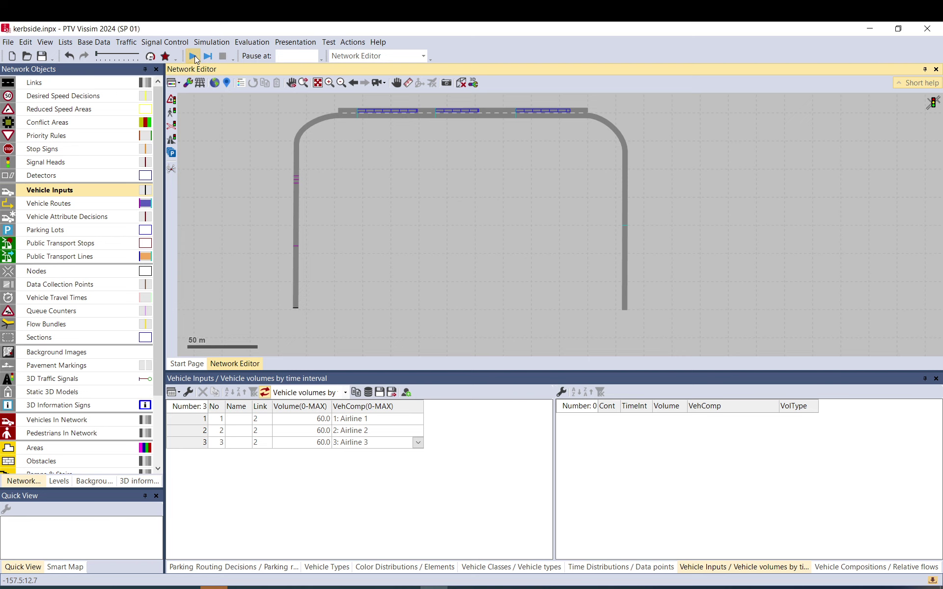
click(208, 43)
click(207, 54)
click(192, 56)
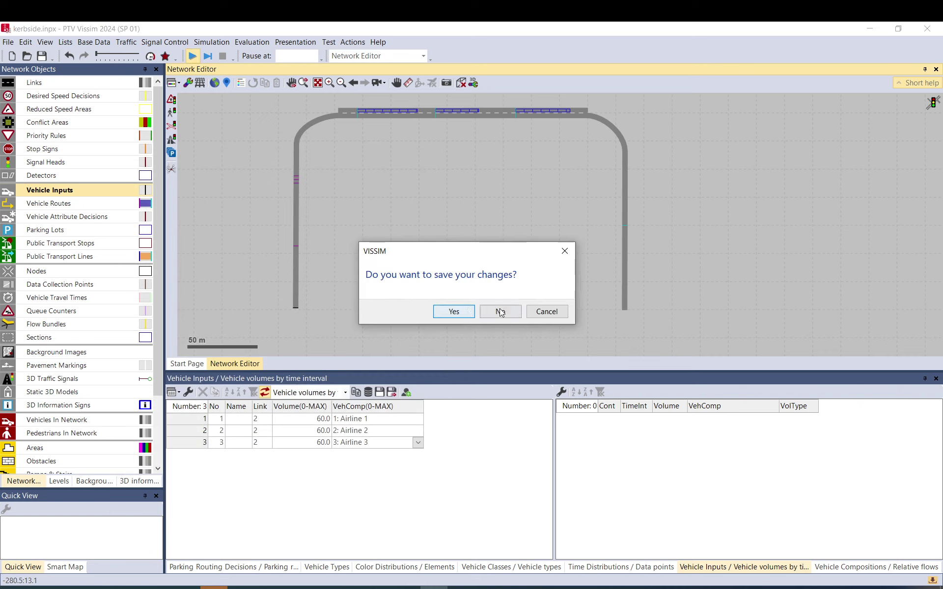
click(454, 311)
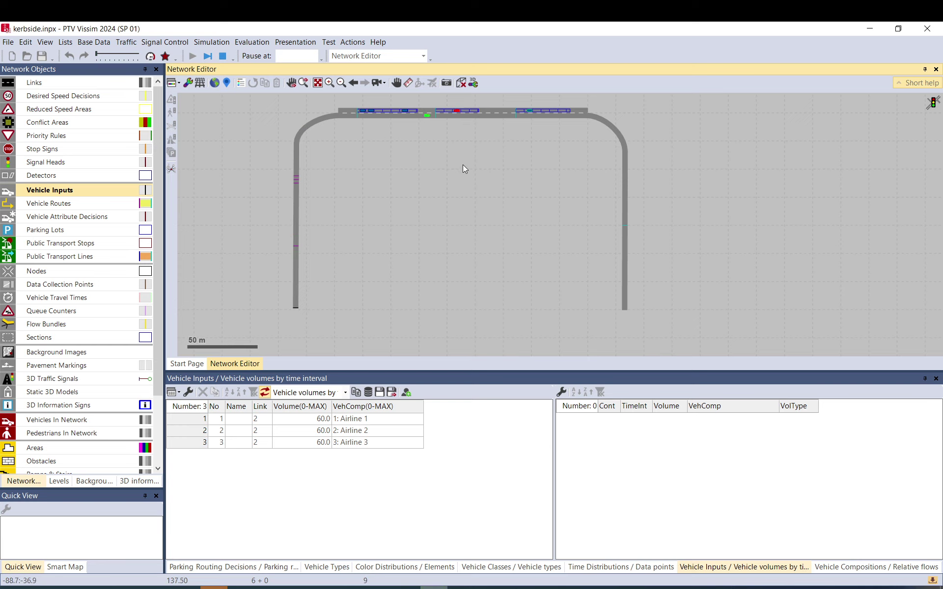
- Watch cars on the kerbside loop and select a parking route to show the Parking Routes list
scroll(463, 164, up, 2)
scroll(464, 176, up, 2)
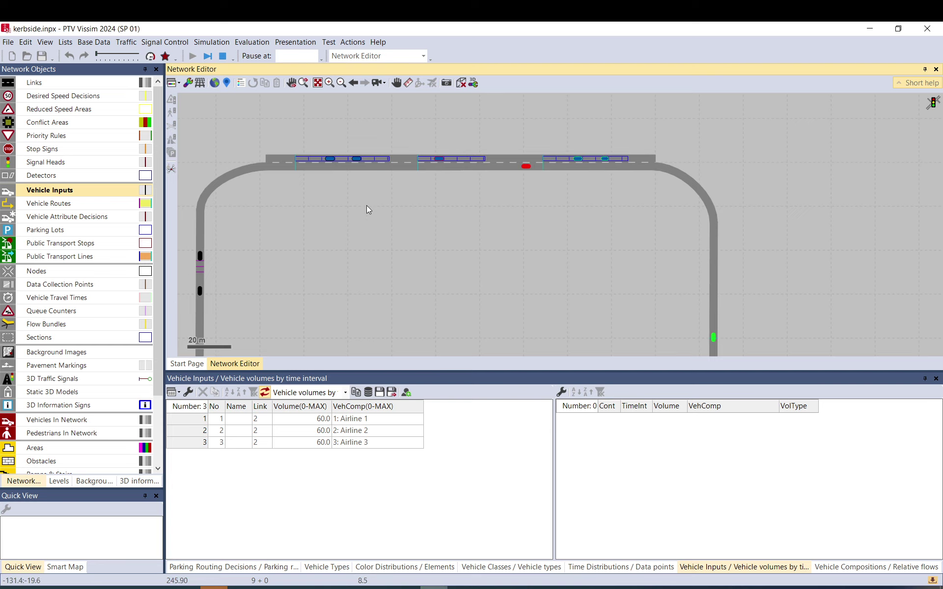
drag(366, 205, 411, 166)
scroll(334, 152, down, 1)
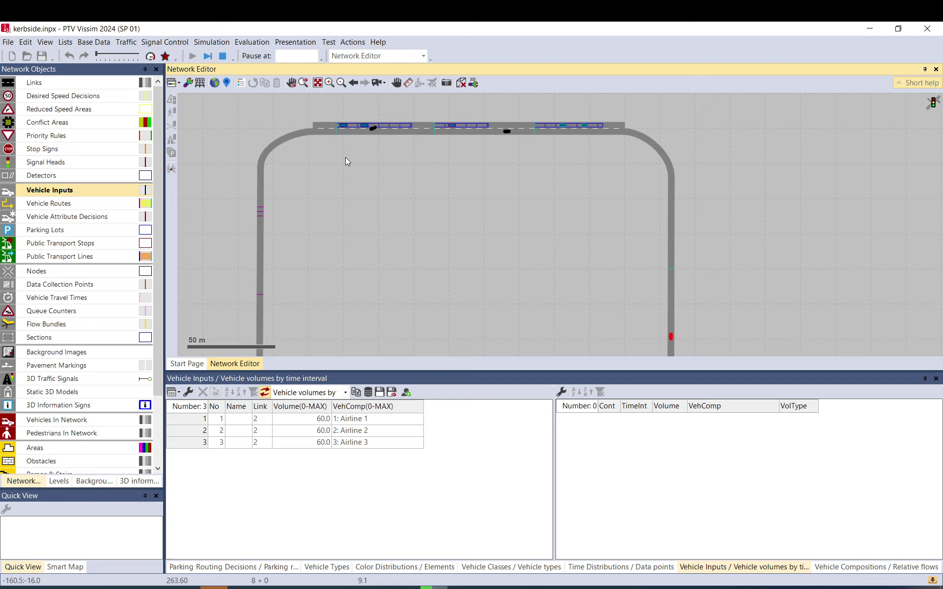
click(337, 128)
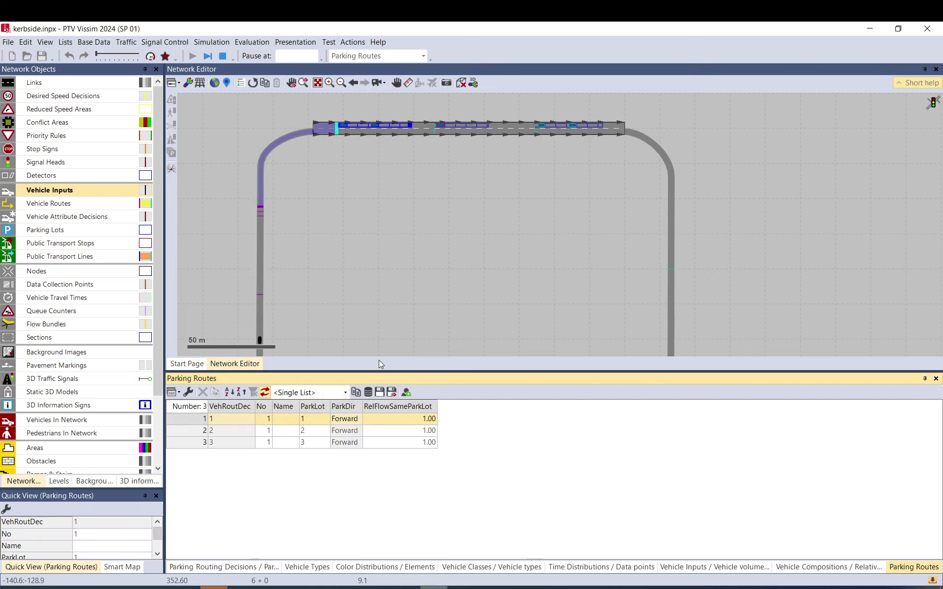
- Try the parking routes list layouts and attribute selection, leaving them unchanged
click(309, 392)
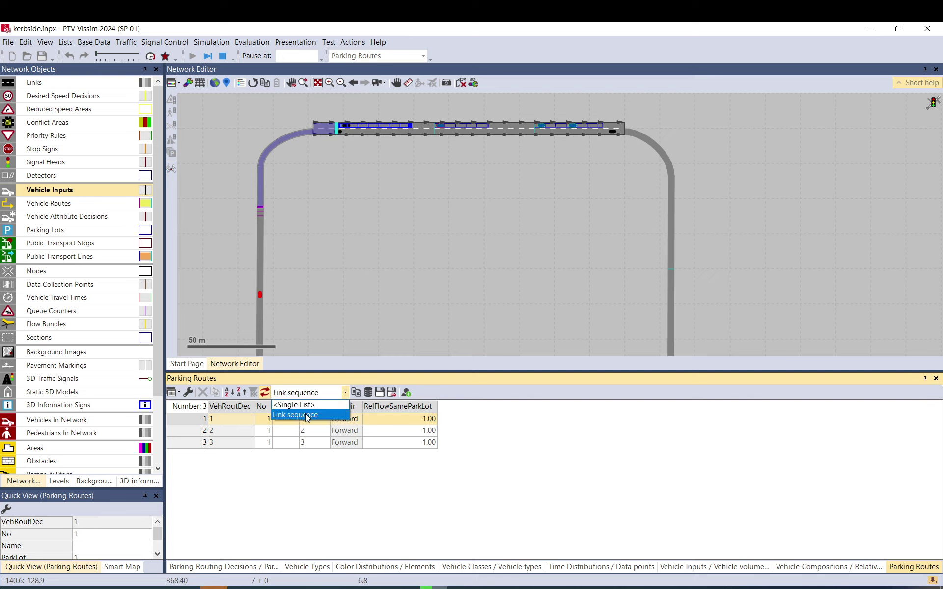
click(307, 415)
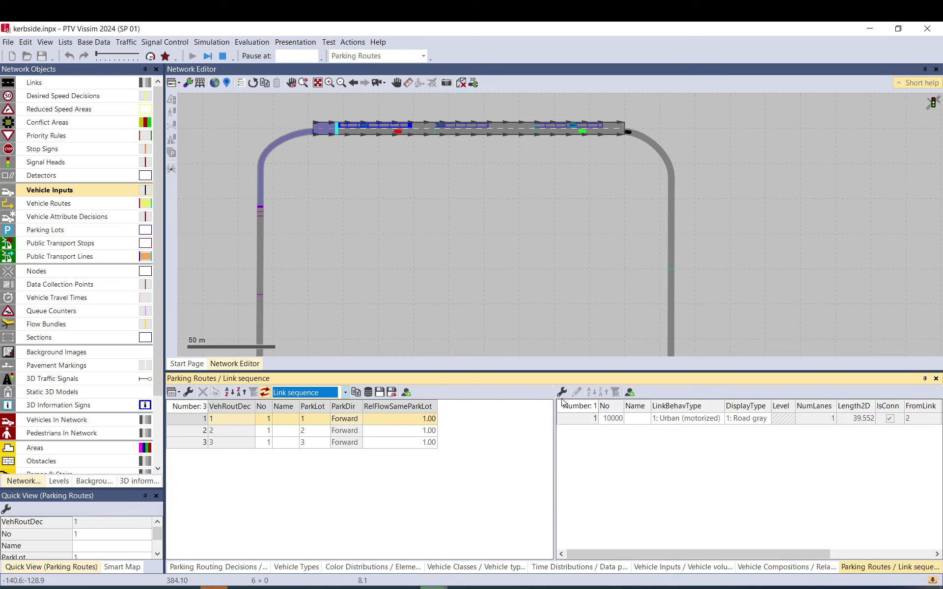
click(309, 392)
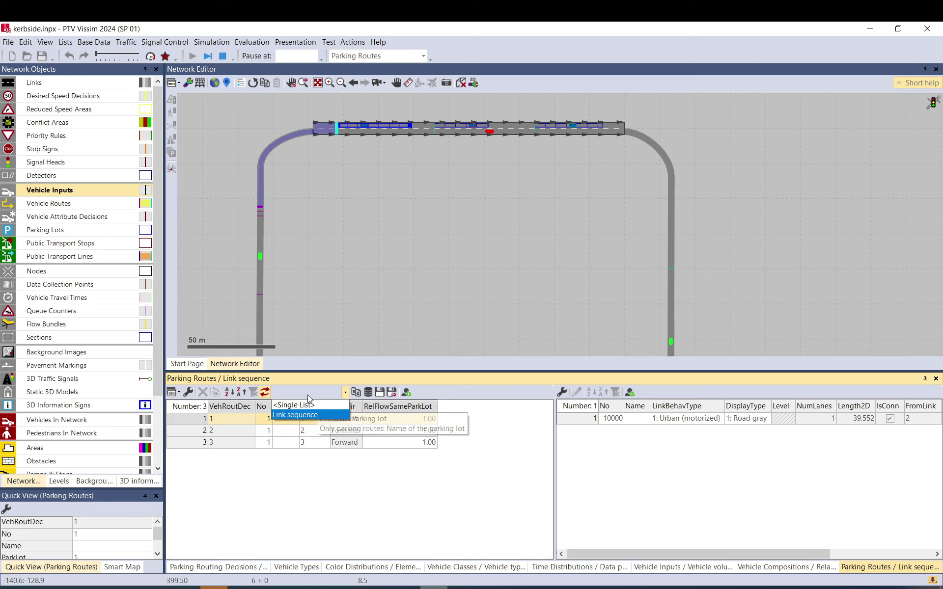
click(308, 404)
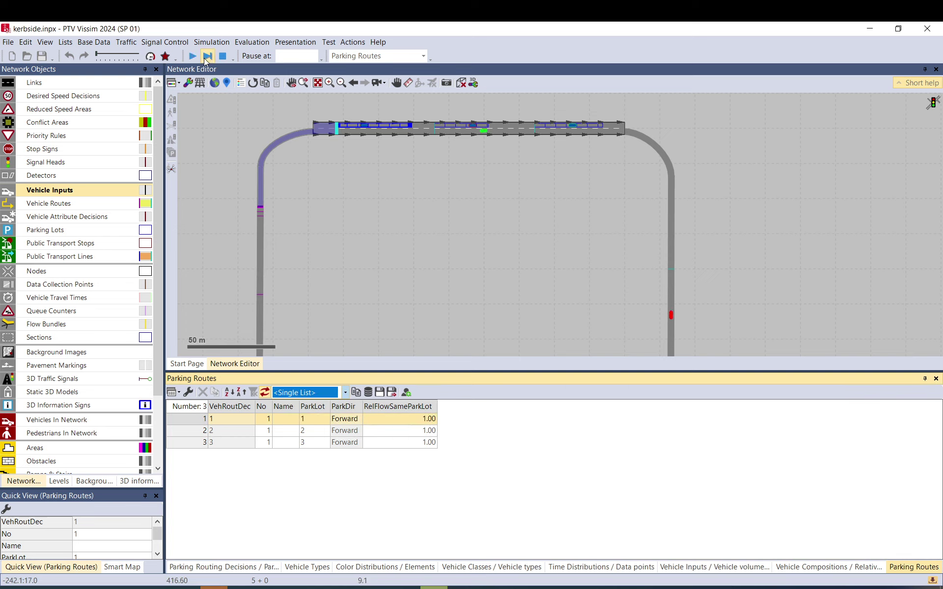
click(246, 426)
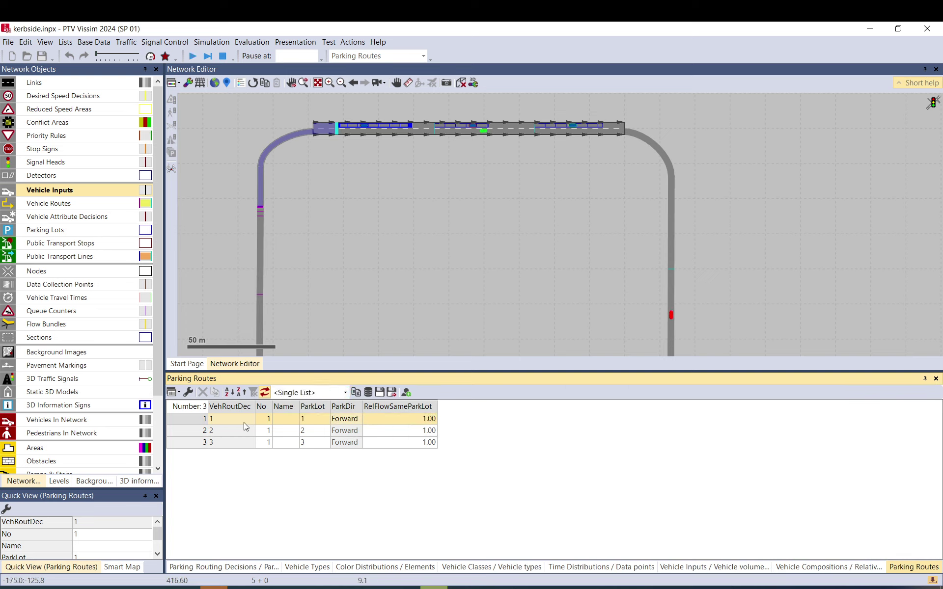
click(188, 391)
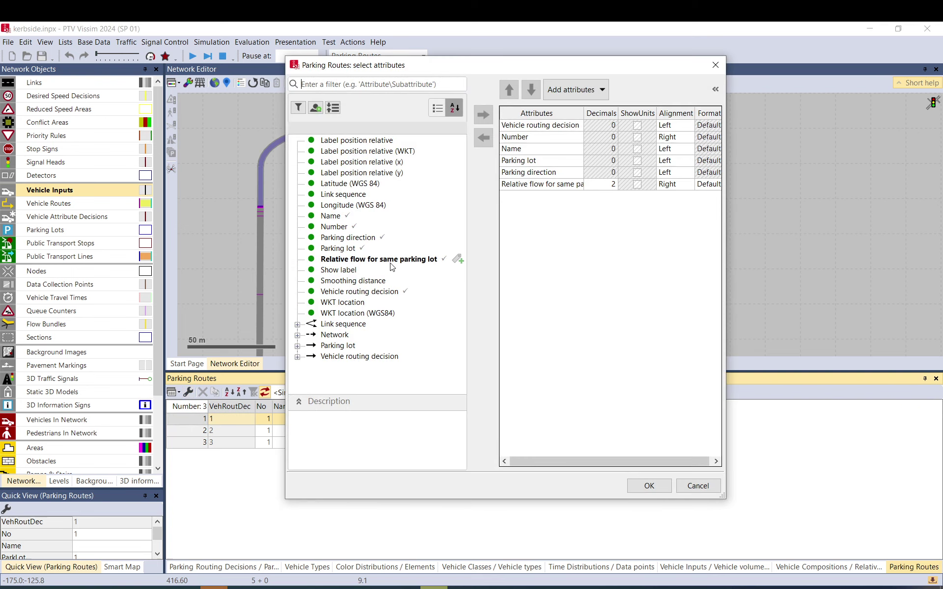
click(698, 486)
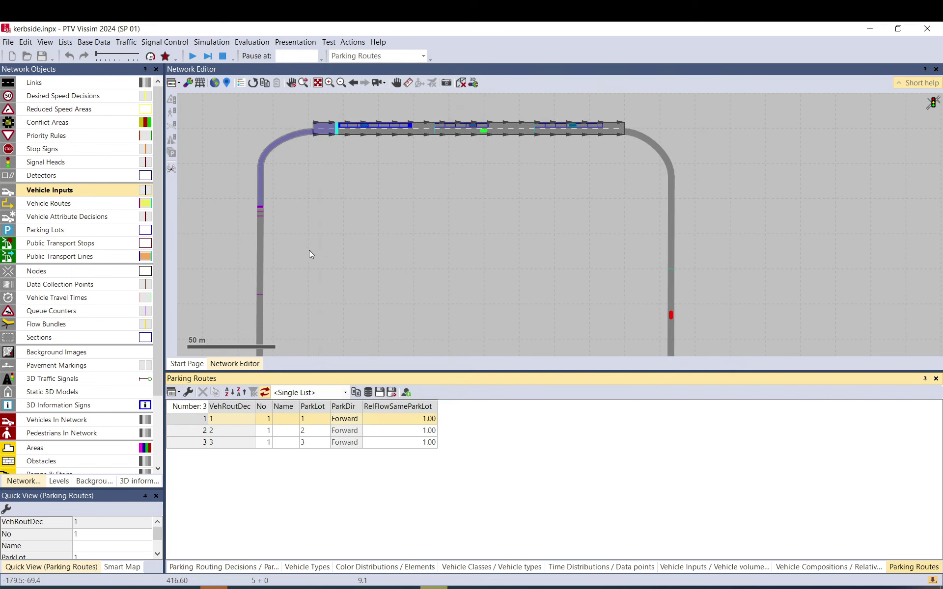
- List parking routing decisions via Vehicle Routes (Static) and select decision 1 to see its route
click(295, 241)
click(261, 210)
double_click(262, 209)
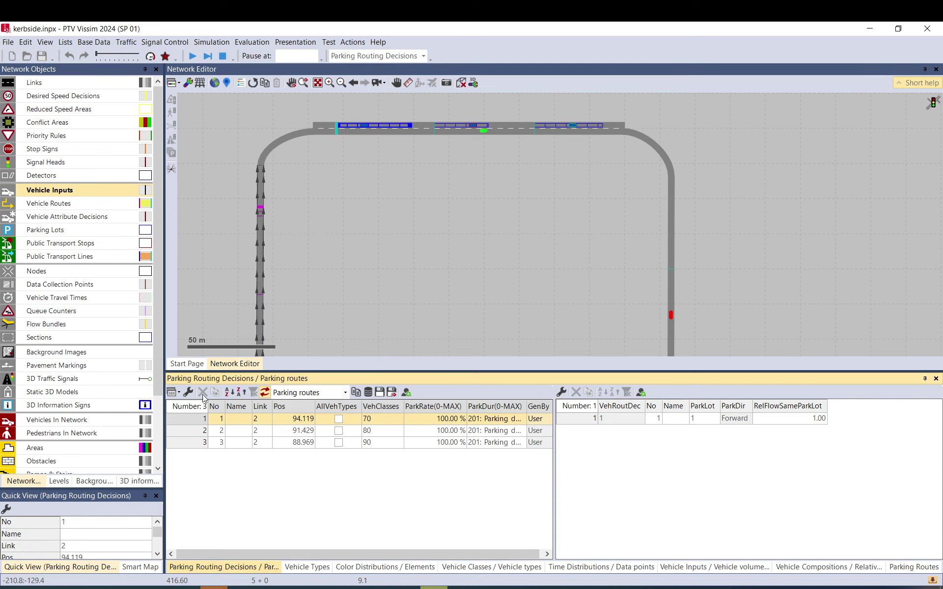
click(282, 236)
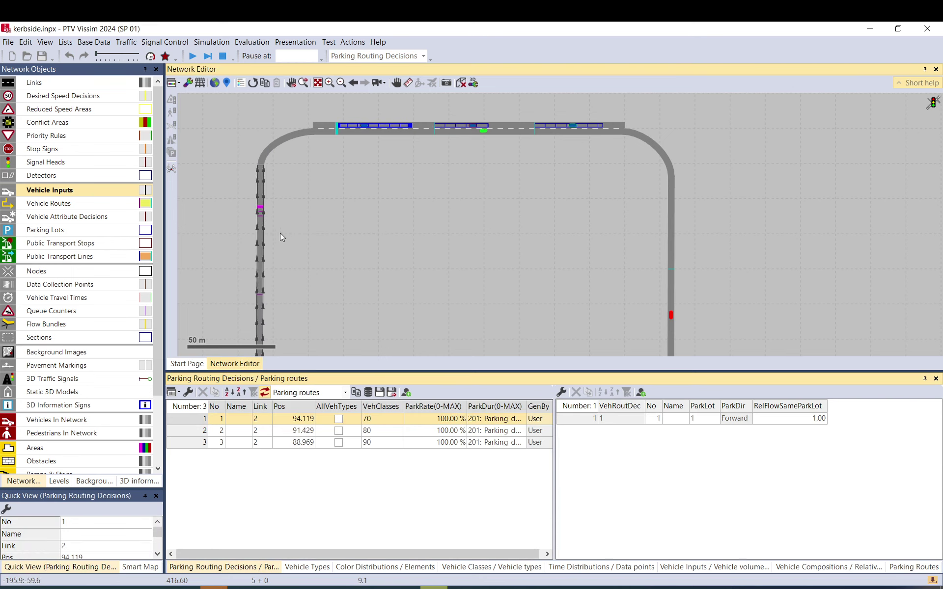
click(130, 203)
right_click(88, 204)
mouse_move(104, 213)
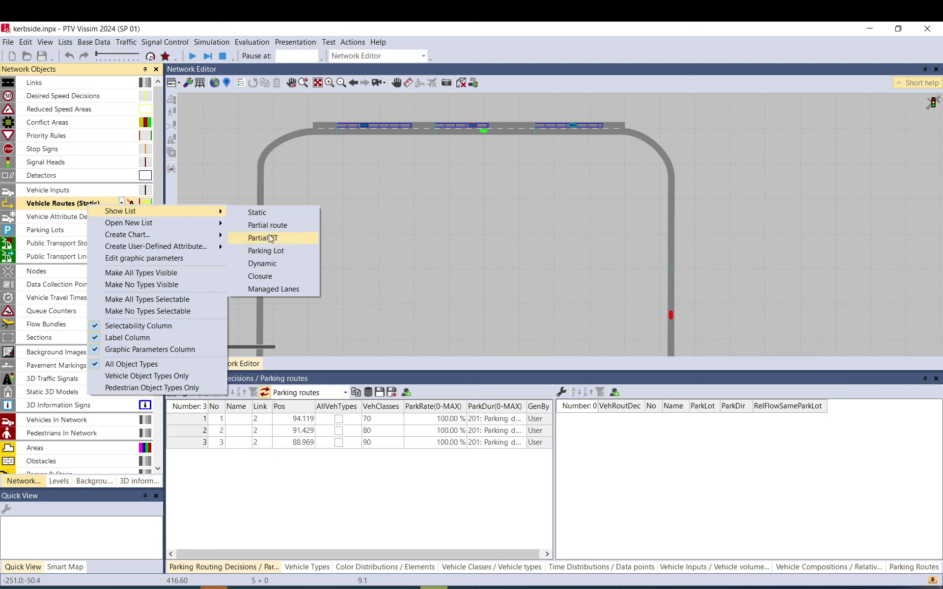
click(271, 251)
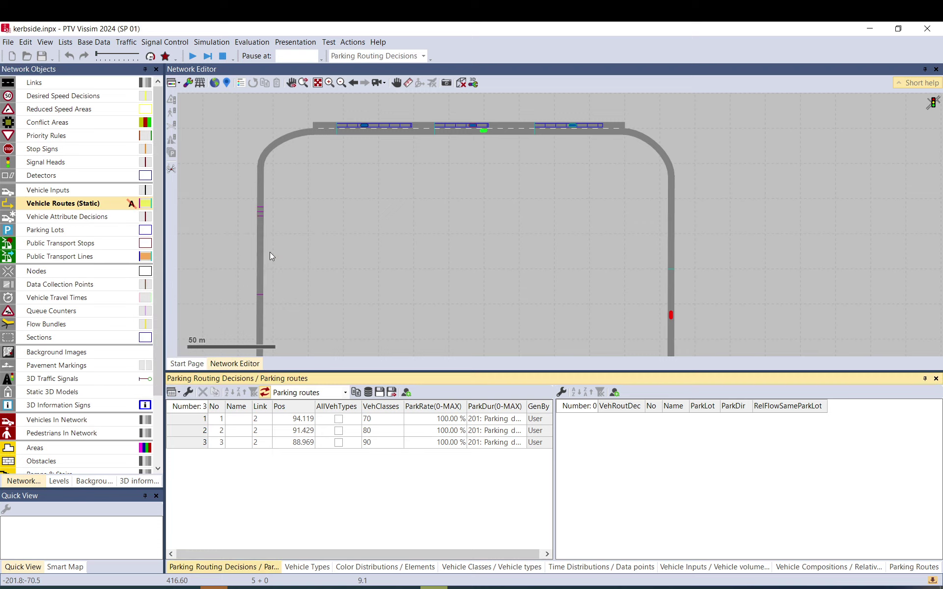
click(262, 210)
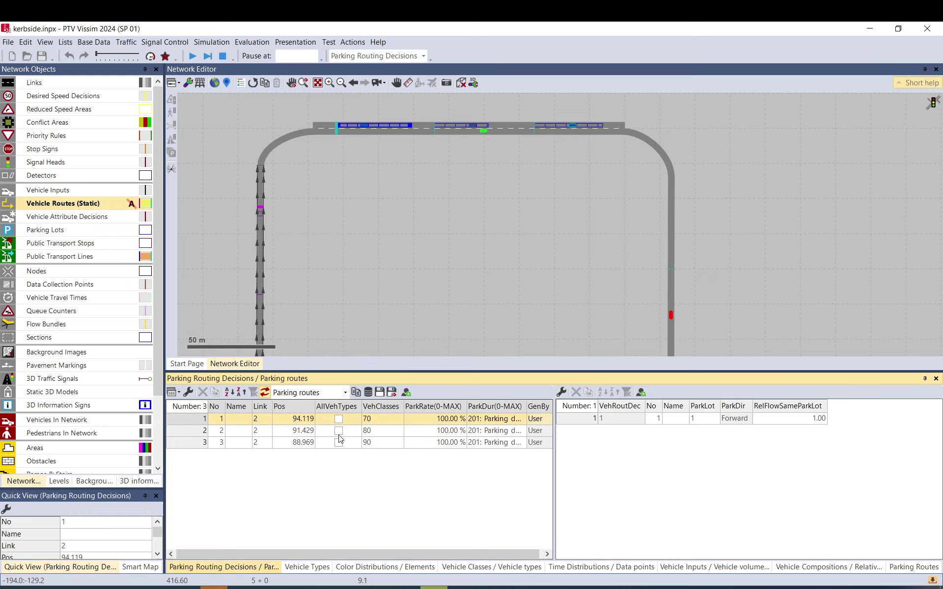
drag(374, 549, 416, 550)
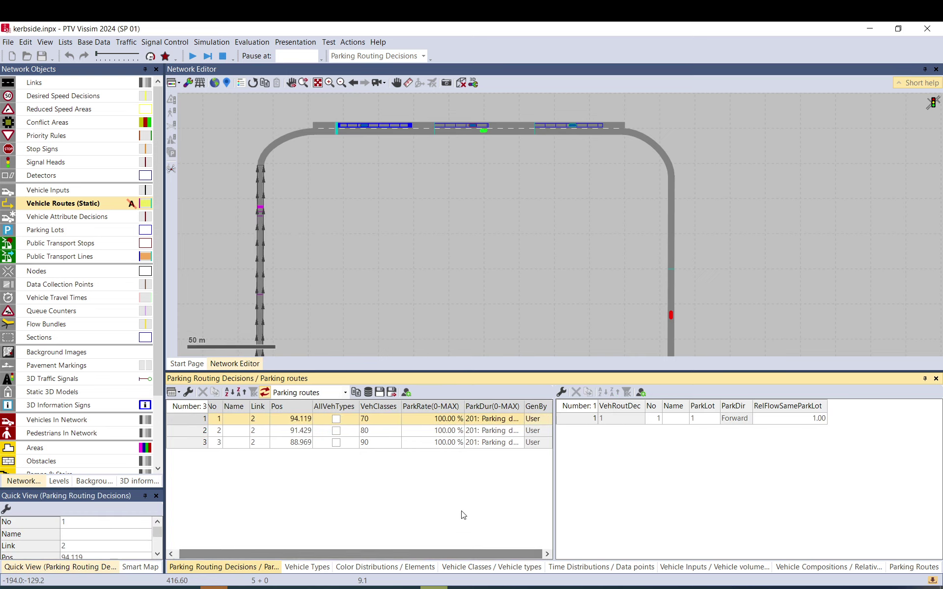
- Add a Full occupancy behavior column to the parking routing decisions list
click(188, 391)
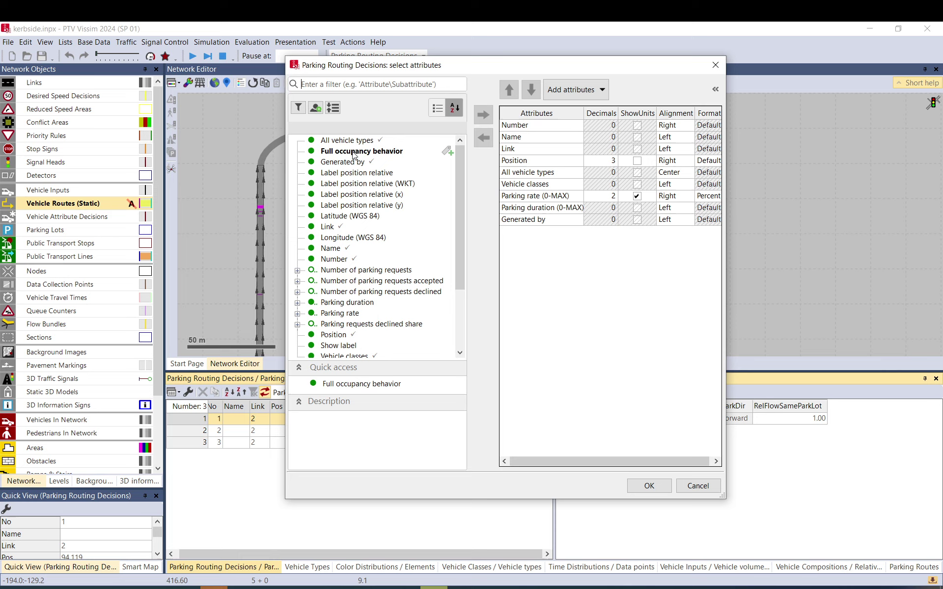
click(697, 486)
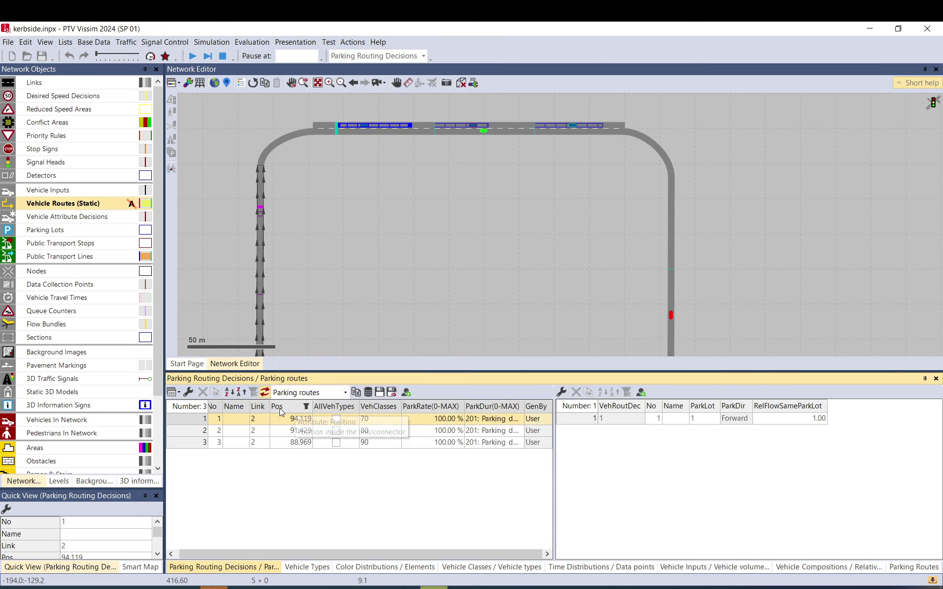
click(189, 393)
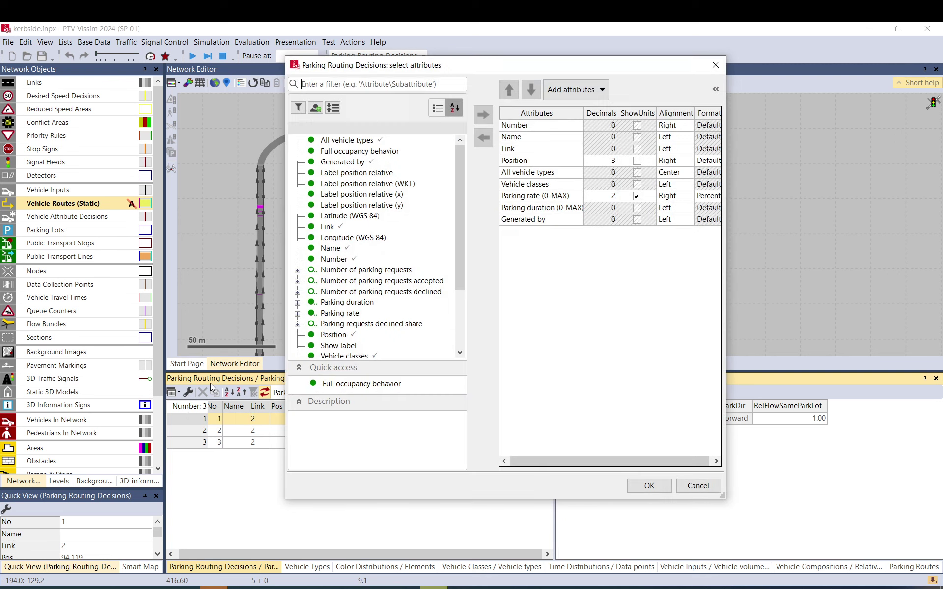
click(334, 153)
double_click(335, 153)
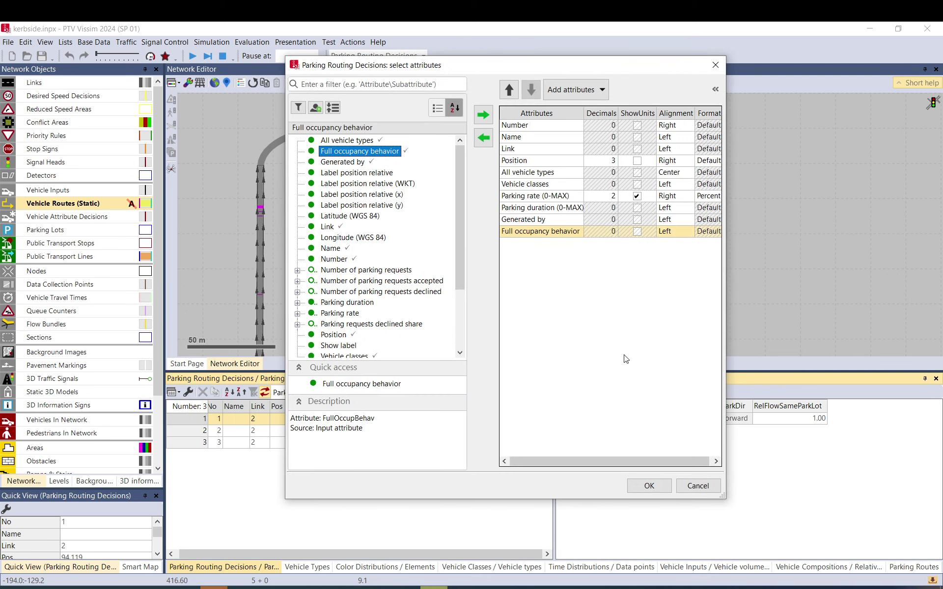
click(643, 488)
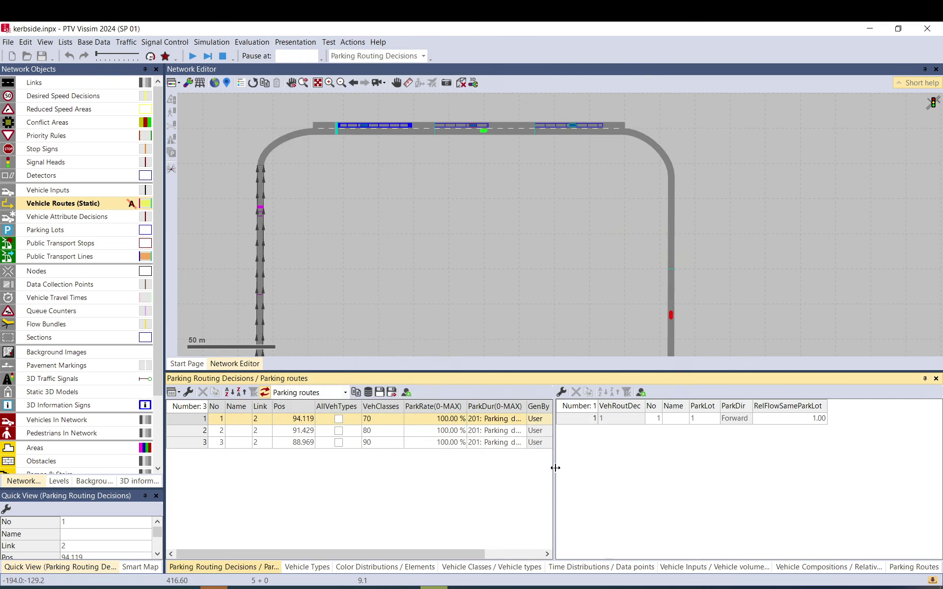
drag(555, 468, 655, 465)
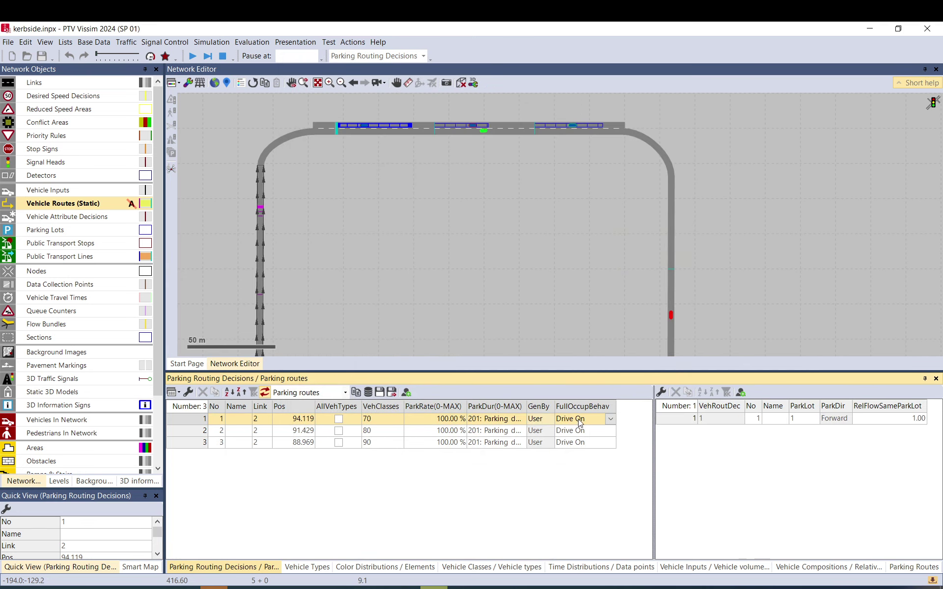
- Stop the running simulation so full-occupancy behaviour becomes editable
click(610, 420)
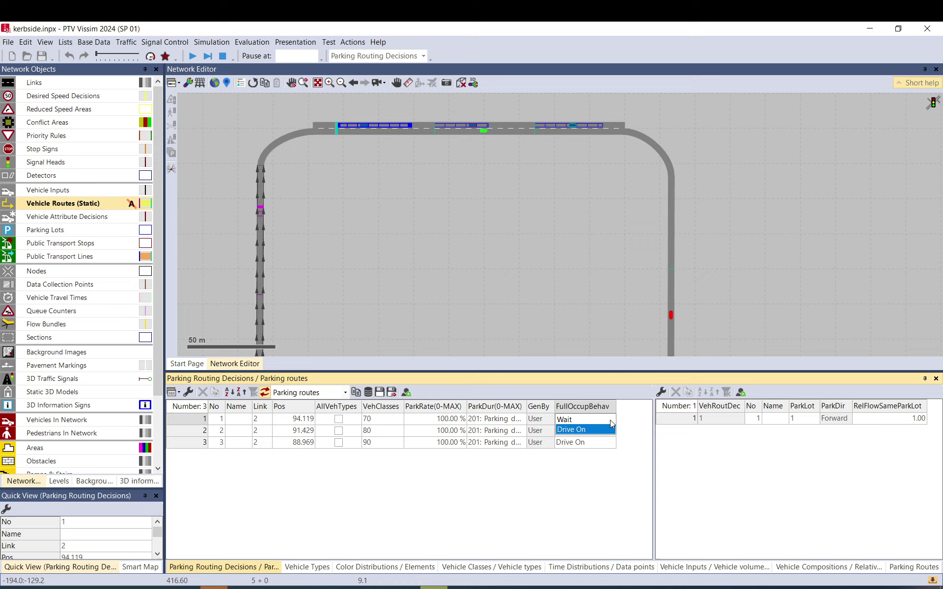
click(609, 429)
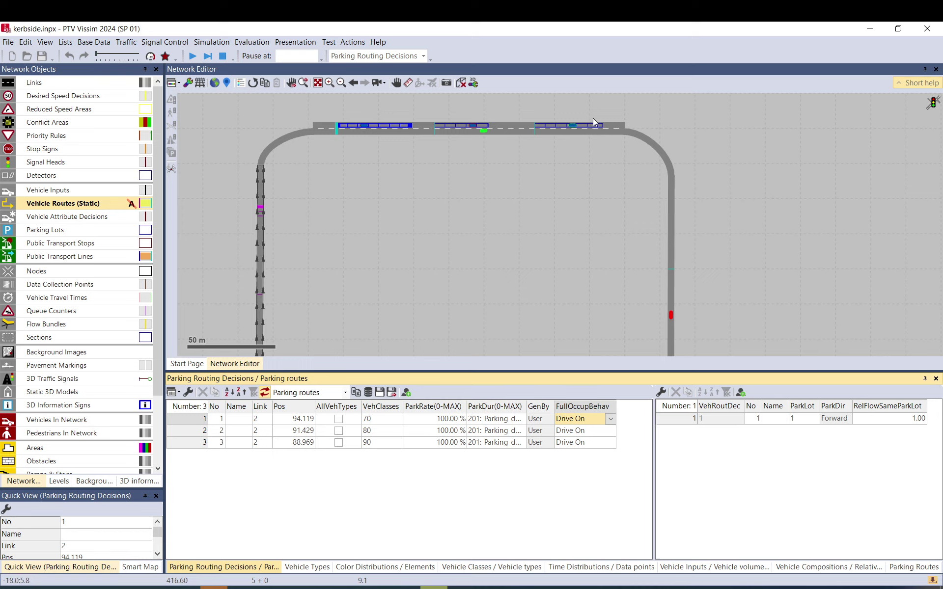
click(627, 133)
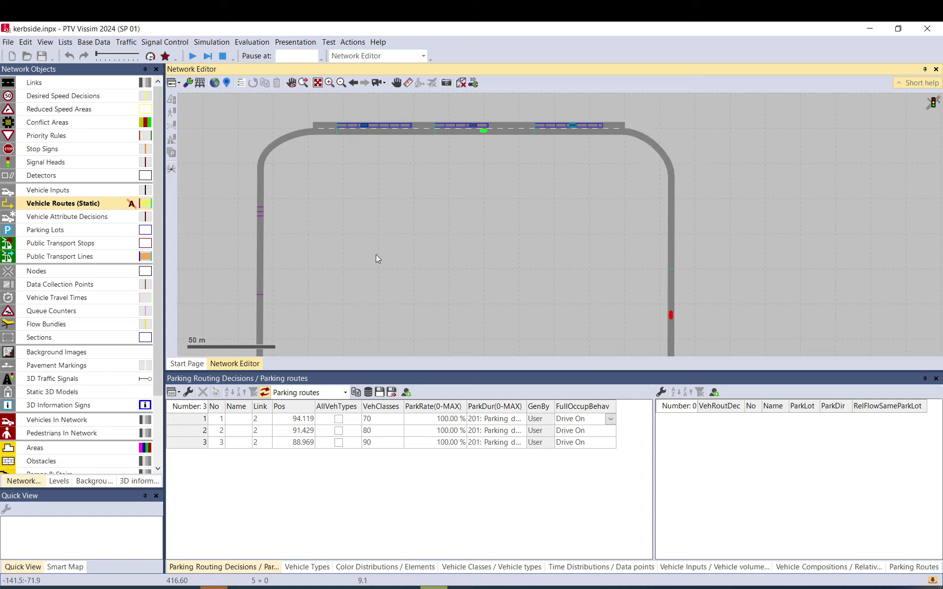
click(586, 430)
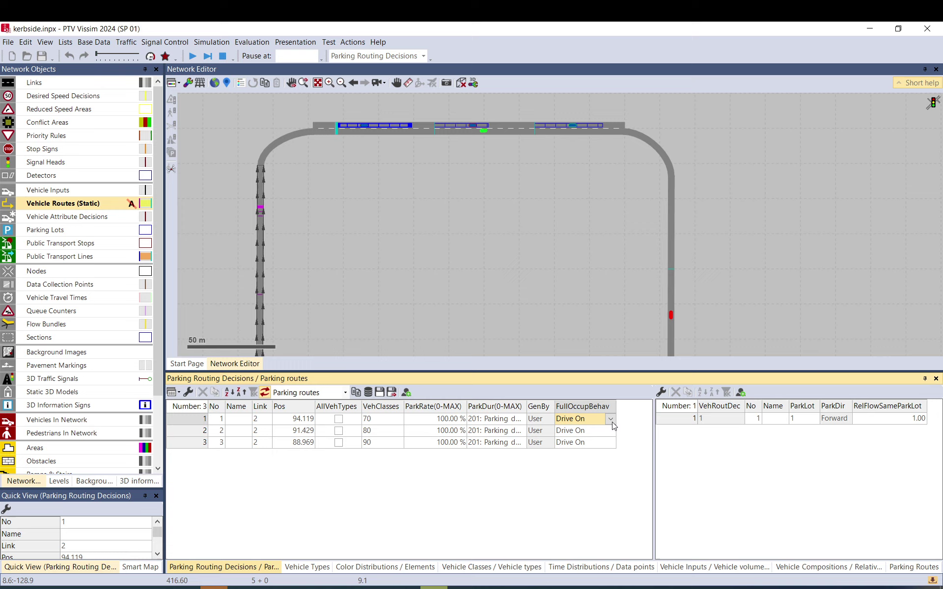
click(610, 419)
click(586, 430)
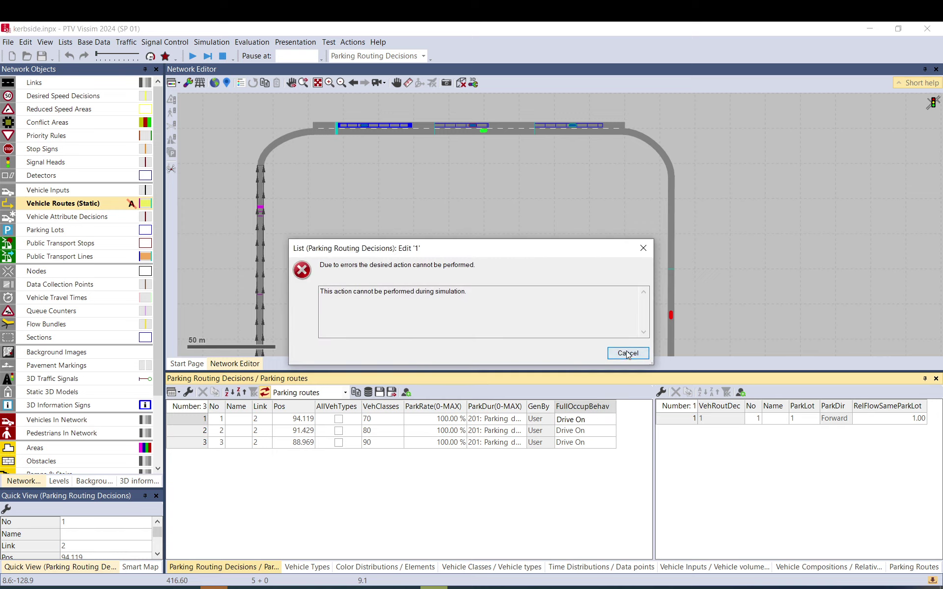
click(628, 353)
click(222, 56)
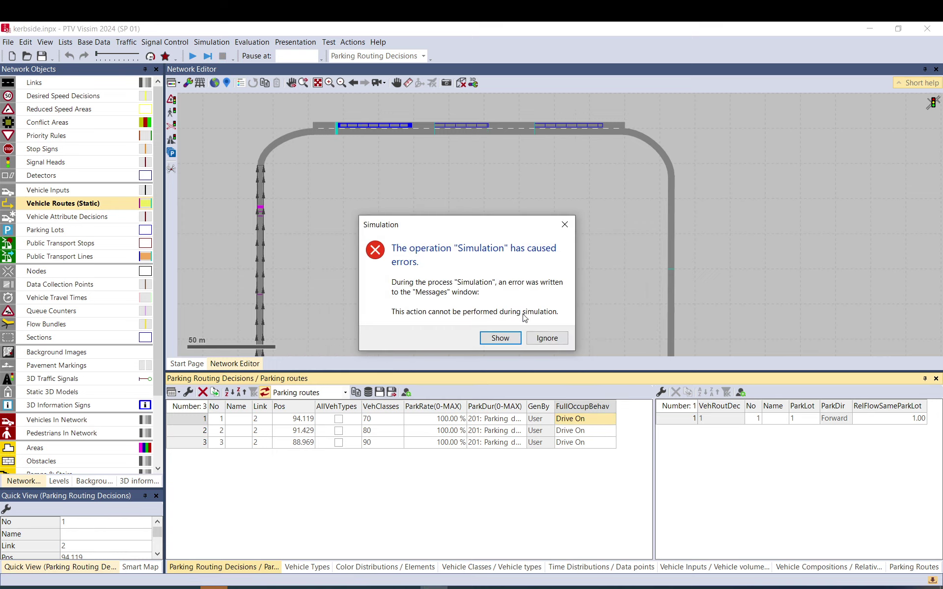
click(545, 337)
- Set full-occupancy behaviour to Wait for decisions 1 and 2, and attempt decision 3
click(610, 418)
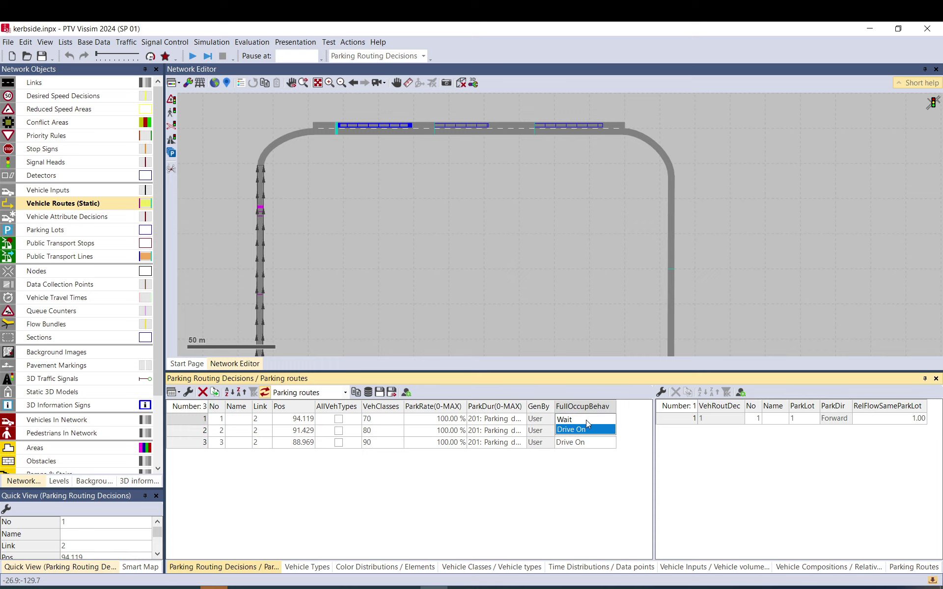
click(585, 420)
click(587, 431)
click(564, 431)
click(605, 442)
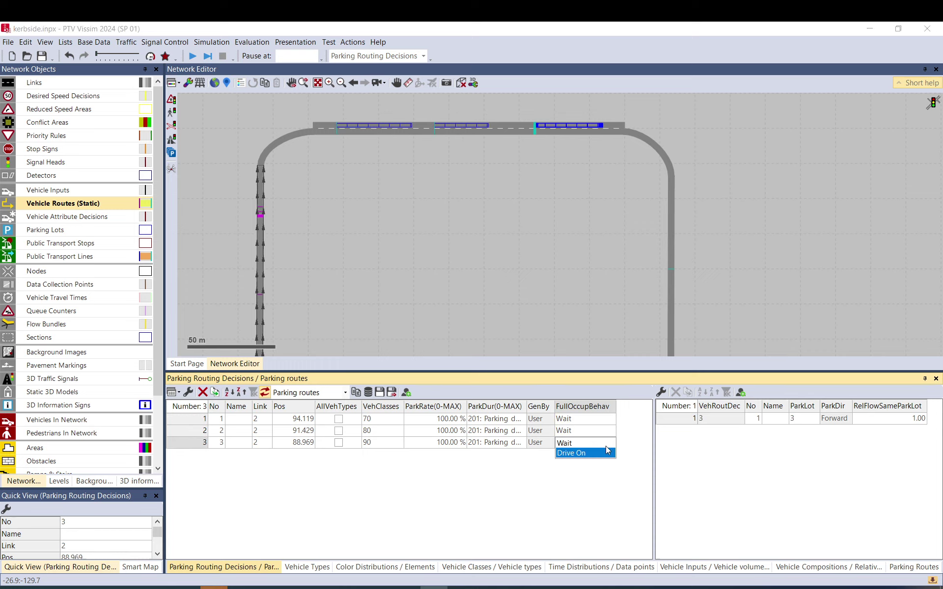
- Enlarge the network view, zoom to link 1 and check its three lanes in its properties
drag(590, 370, 590, 497)
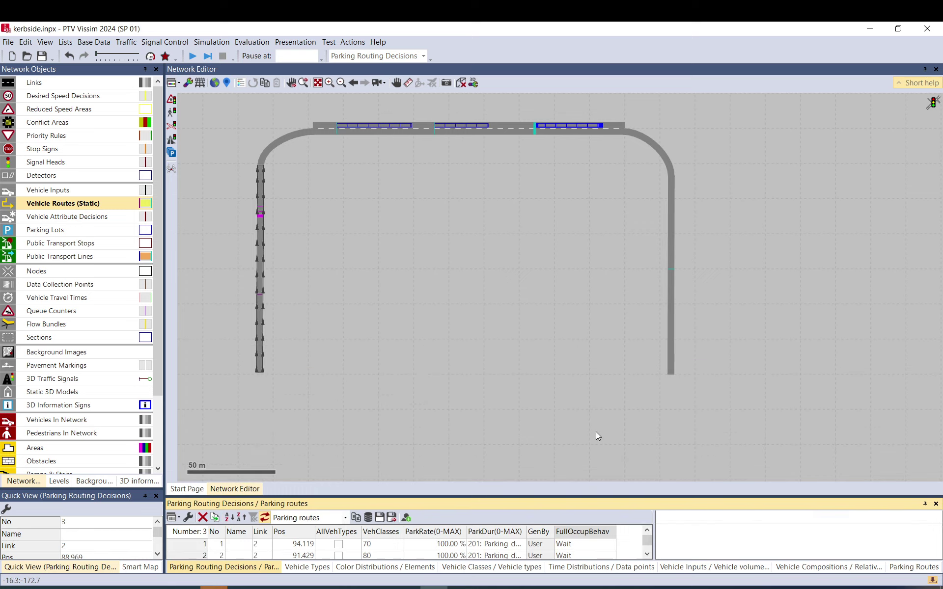
drag(319, 136, 353, 213)
scroll(355, 212, up, 2)
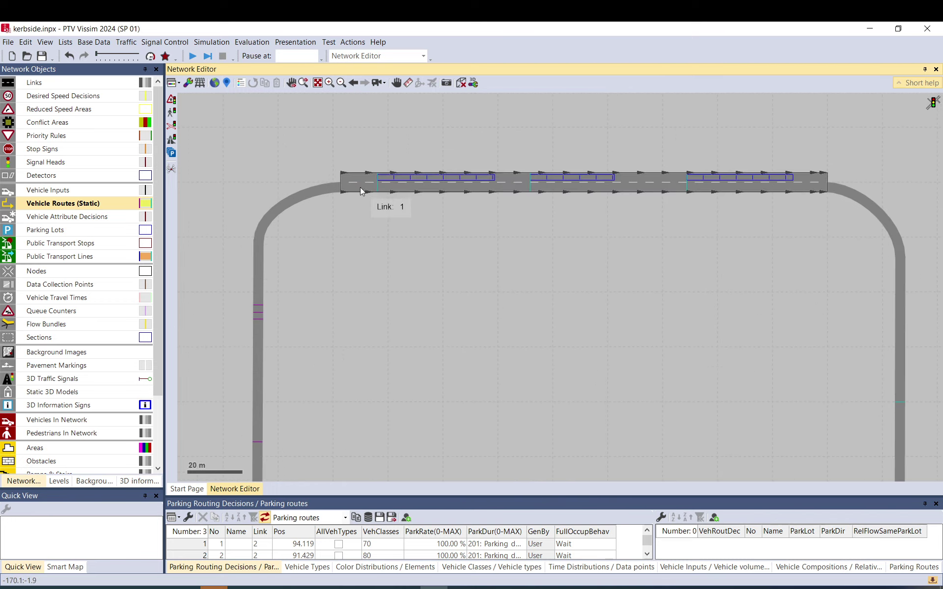
click(358, 185)
double_click(356, 187)
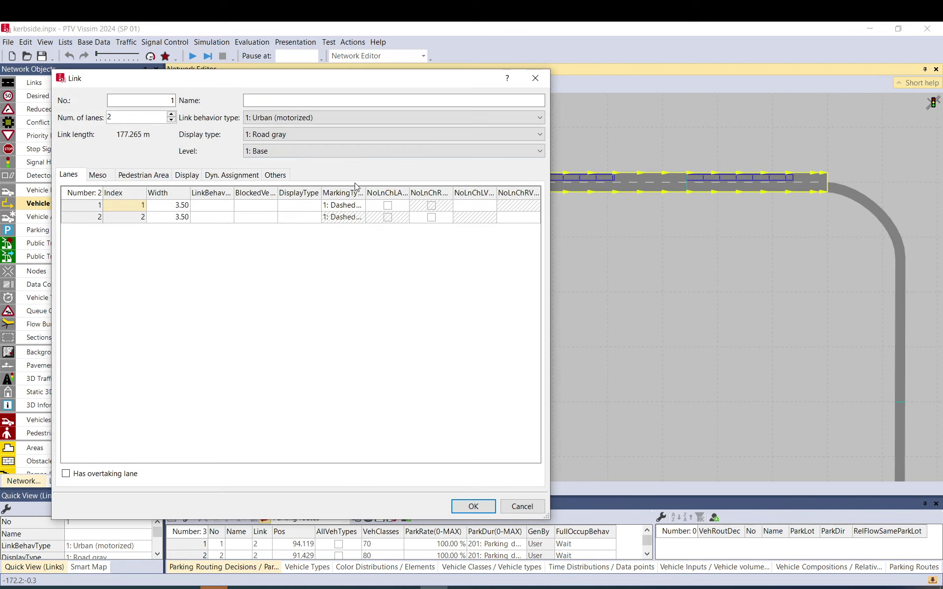
click(472, 505)
- Move parking lots 1, 2 and 3 from the middle lane into the top lane
drag(396, 183, 402, 173)
drag(540, 182, 555, 172)
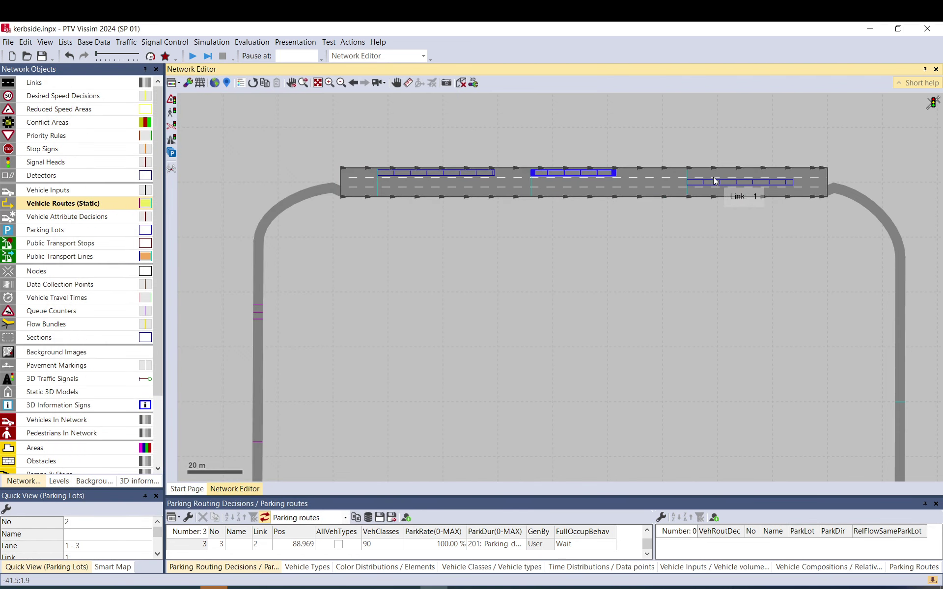
drag(709, 183, 712, 172)
- Adjust the points of connectors 10000 and 10001 where they meet link 1
click(344, 193)
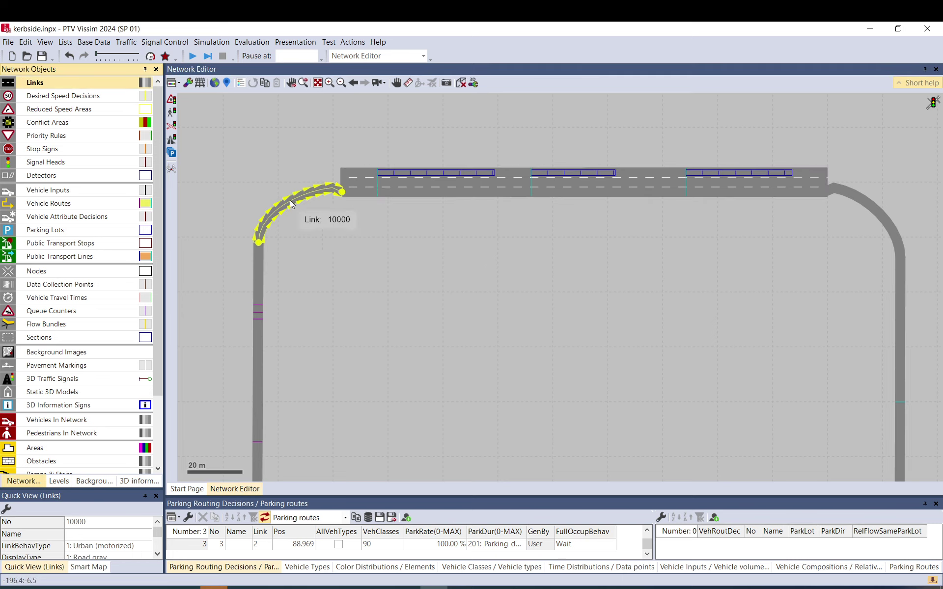
click(348, 202)
click(345, 196)
drag(339, 192, 344, 187)
click(826, 184)
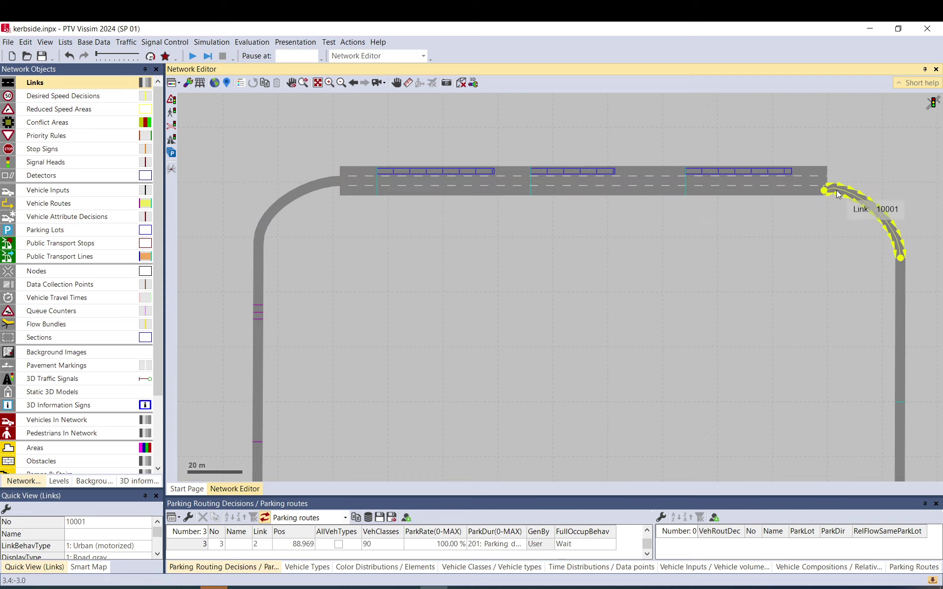
drag(827, 193, 829, 187)
click(838, 243)
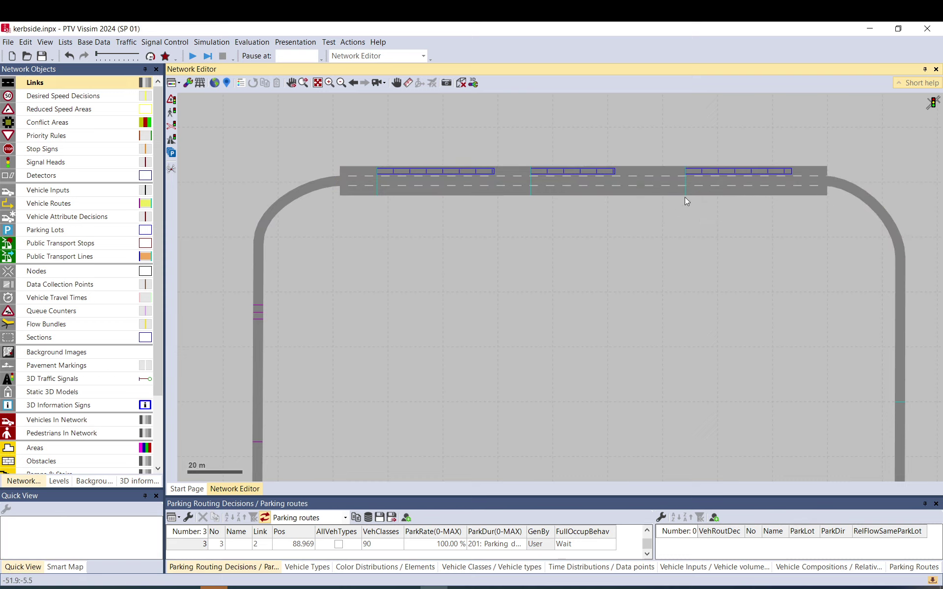
- Inspect link 1's attributes in an enlarged summary panel, then select connector 10001
click(815, 193)
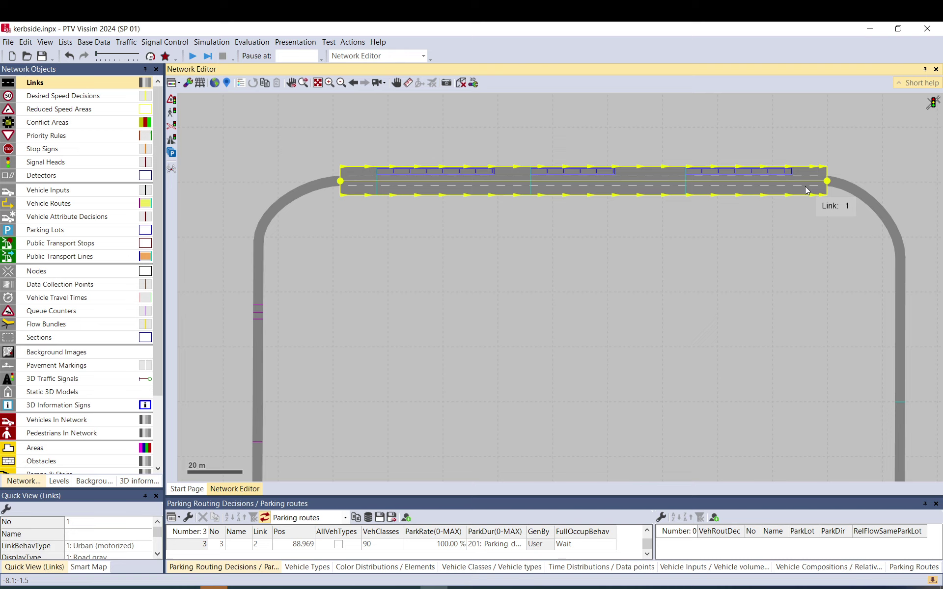
drag(107, 489, 101, 379)
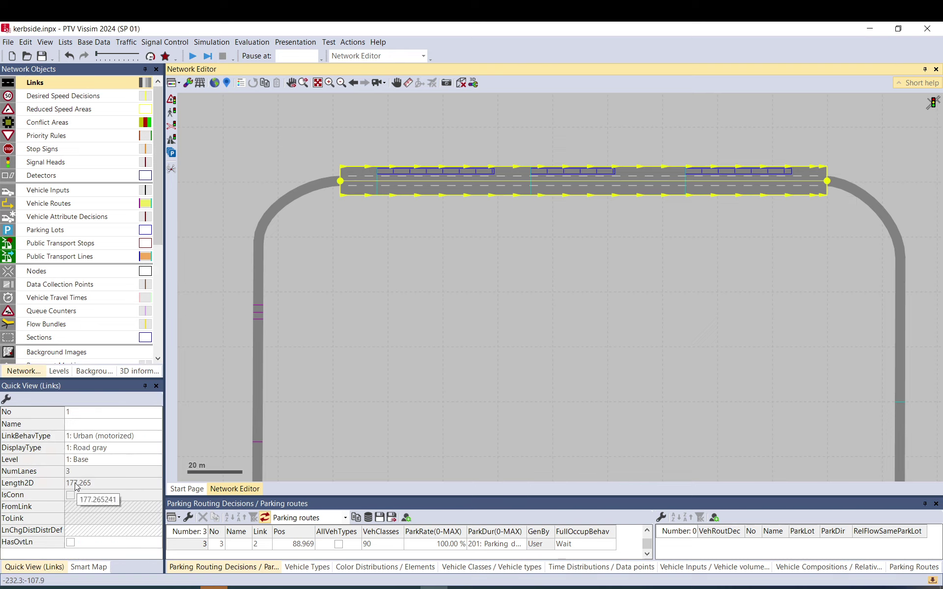
click(756, 251)
click(831, 186)
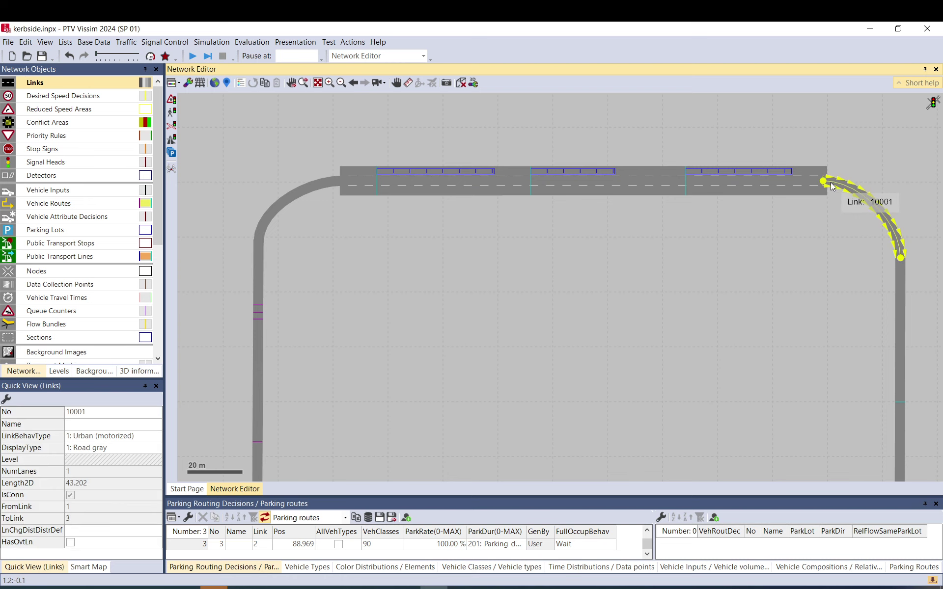
- Review connector 10001's lane-change settings in its properties
double_click(831, 186)
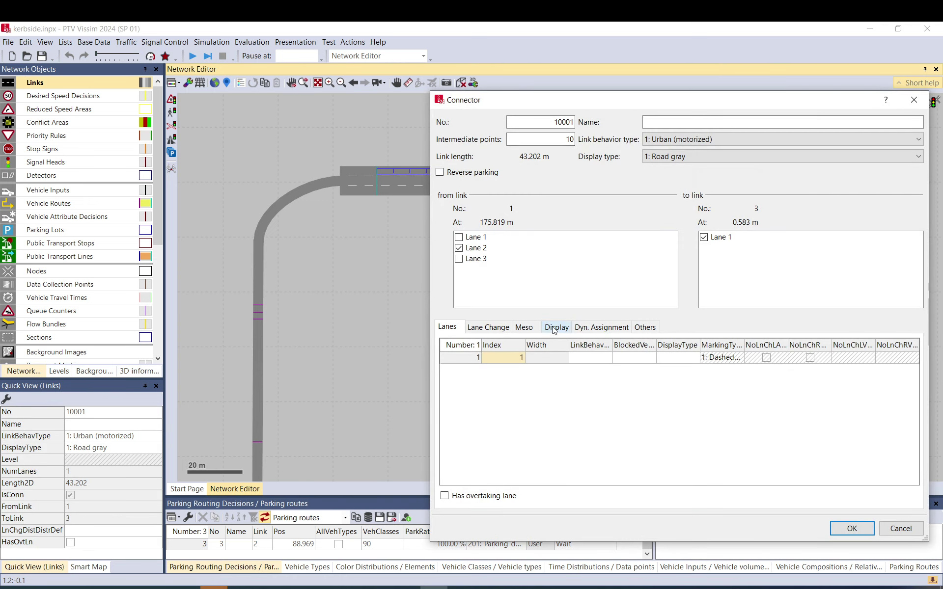
click(488, 327)
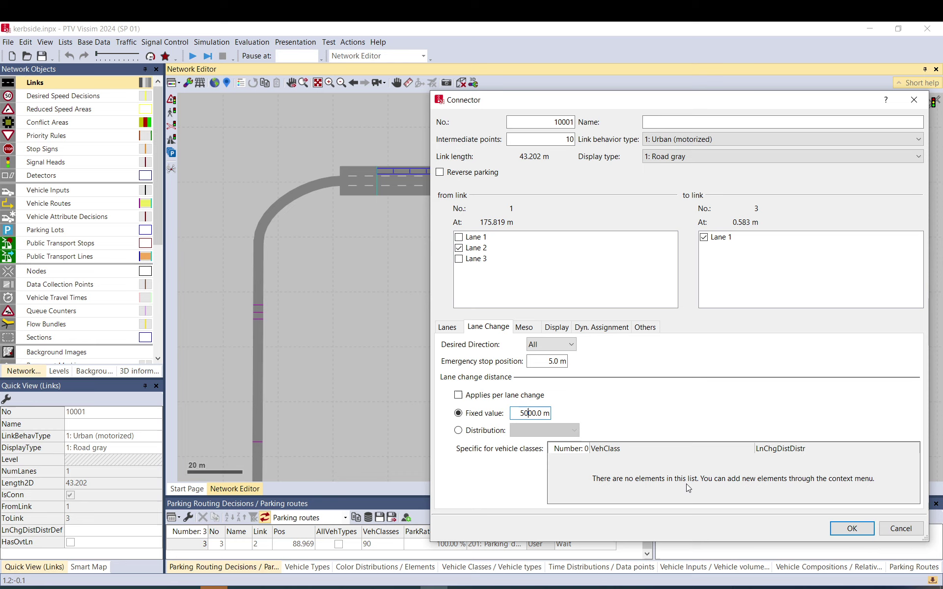
click(852, 528)
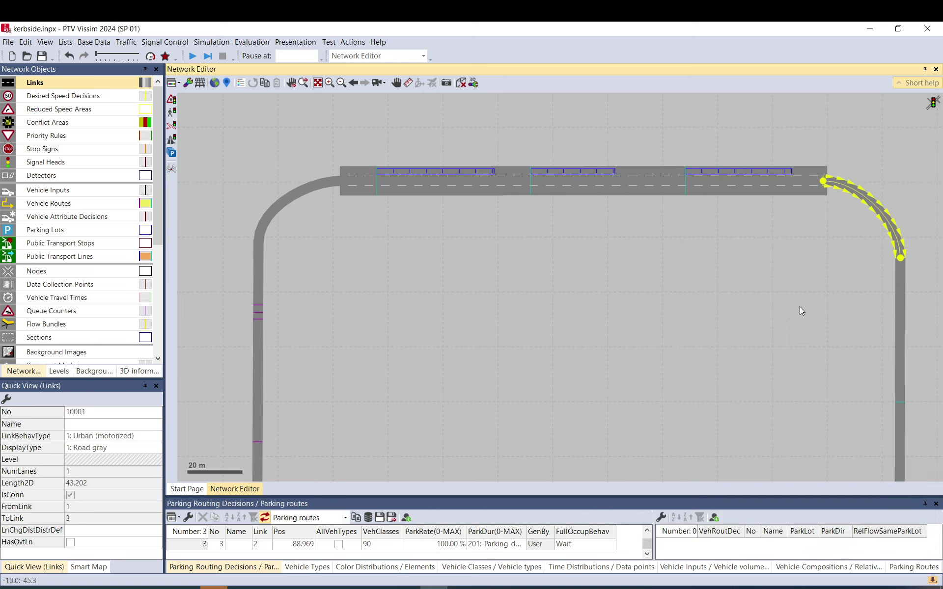
- Shift parking lots 3 and 2 left along link 1, undoing an accidental link move
click(749, 178)
drag(749, 178, 701, 173)
click(566, 172)
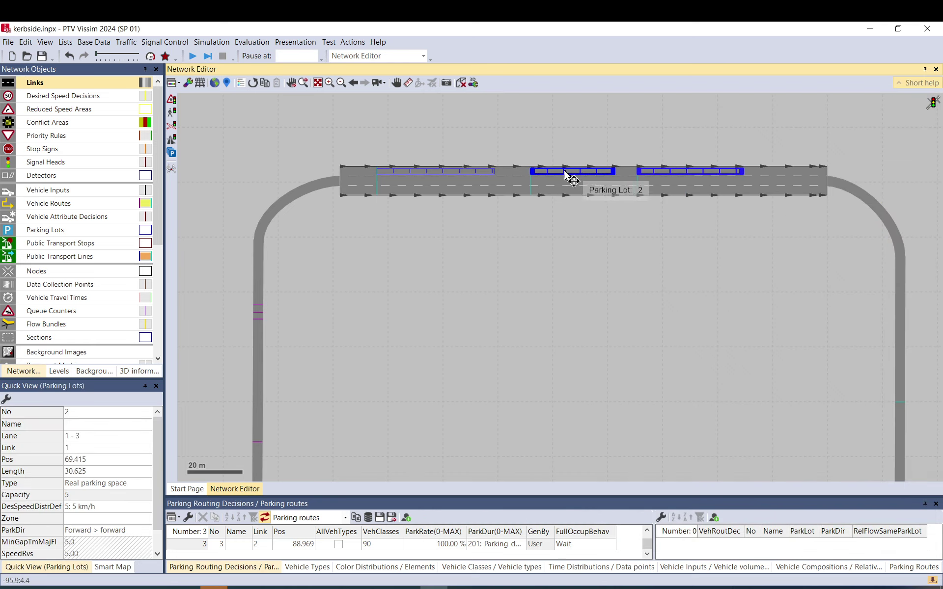
drag(565, 171, 546, 172)
click(652, 175)
drag(653, 174, 684, 184)
key(ctrl+z)
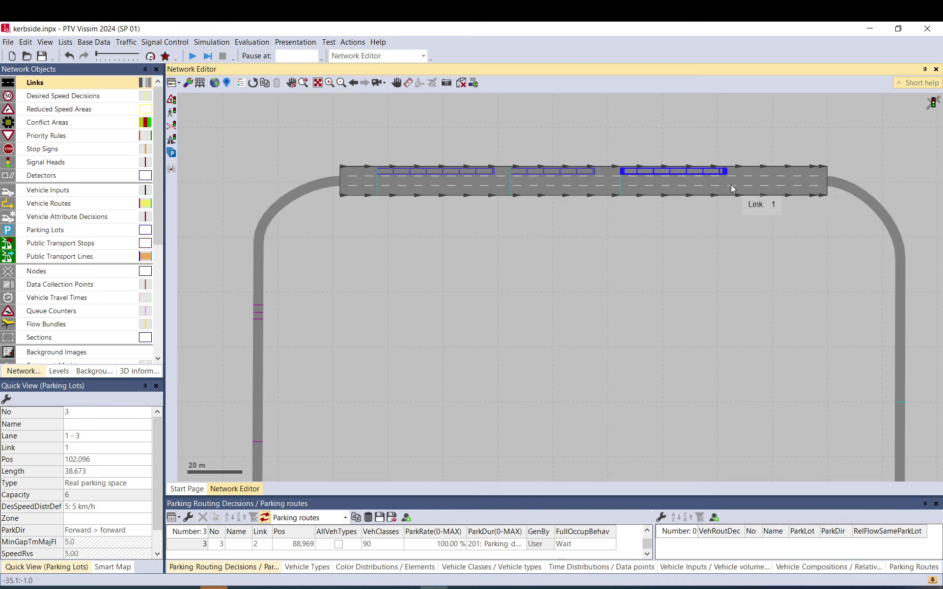
key(Escape)
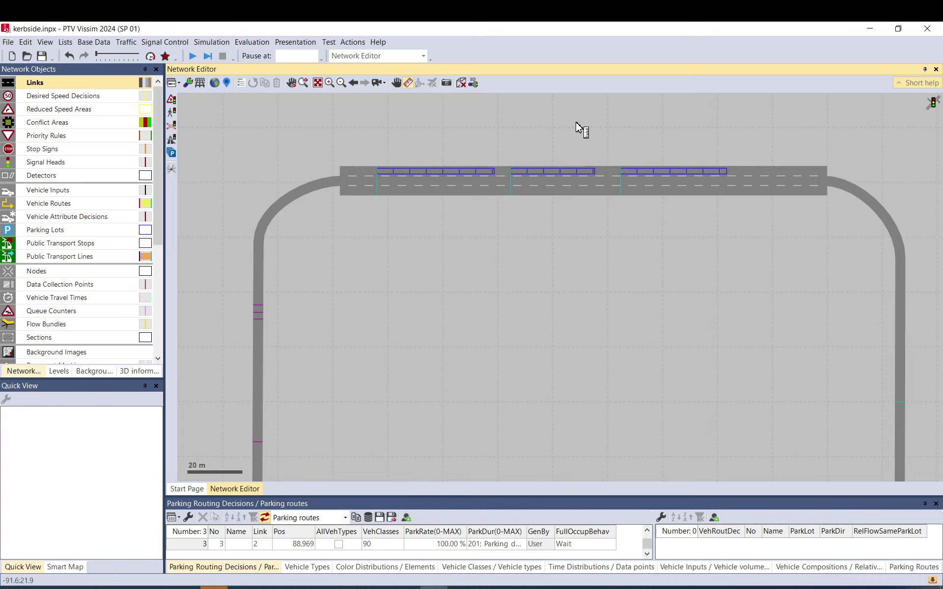
- Measure back from link 1's right end and confirm connector 10001's 30.0 m lane-change distance
drag(827, 182, 744, 189)
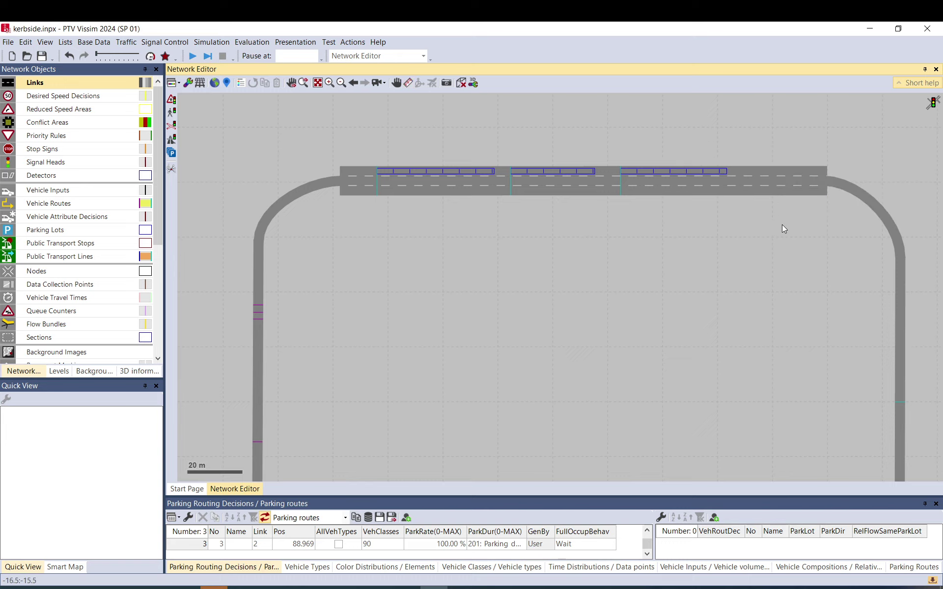
click(827, 187)
double_click(824, 185)
key(Escape)
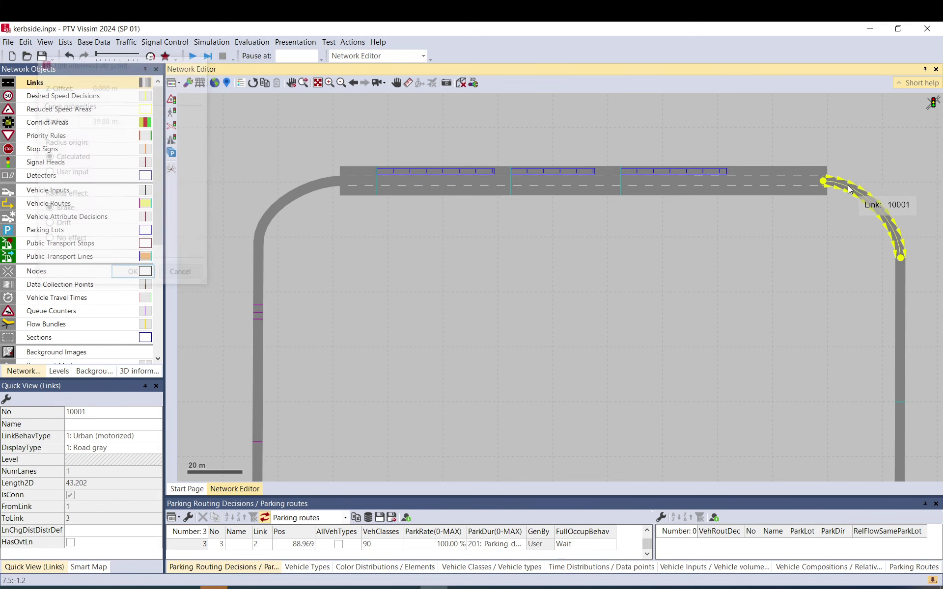
double_click(850, 189)
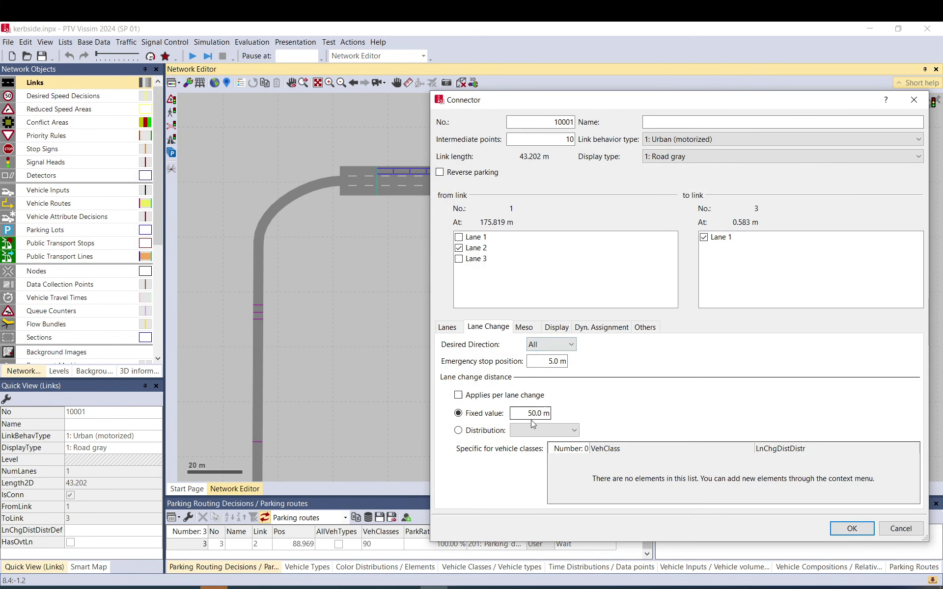
click(852, 529)
click(768, 303)
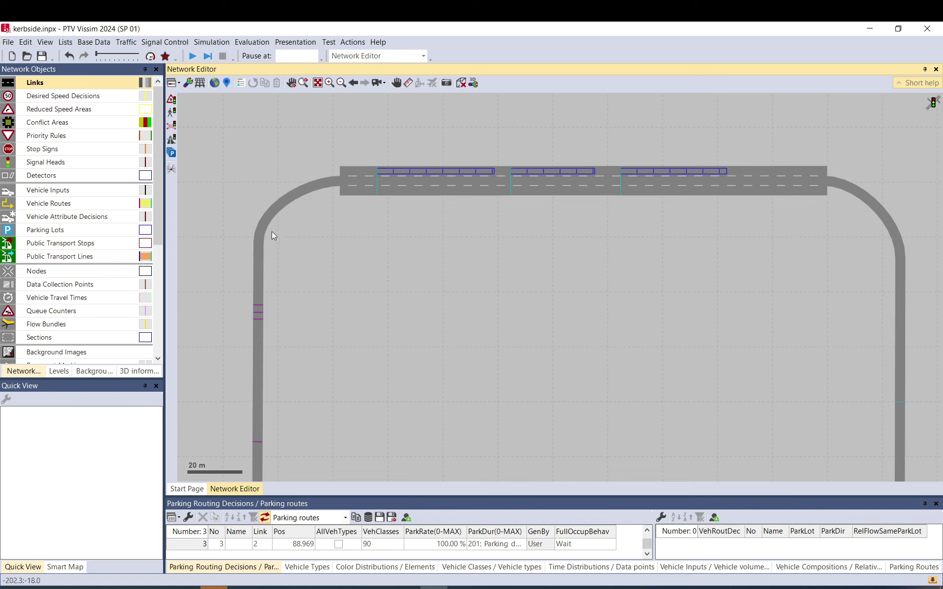
- Set the volumes of all three vehicle inputs to 120 in the Vehicle Inputs list
scroll(293, 347, down, 3)
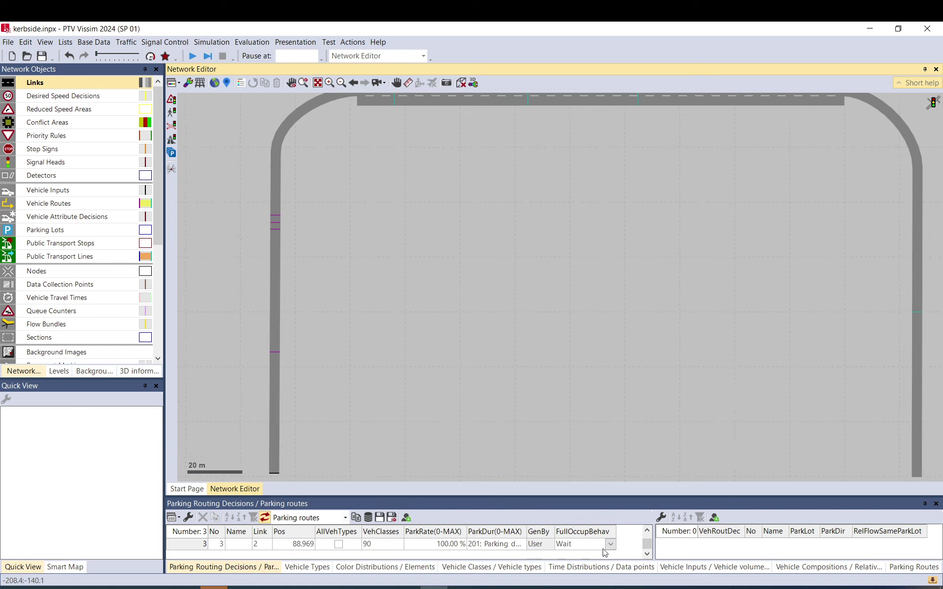
click(709, 571)
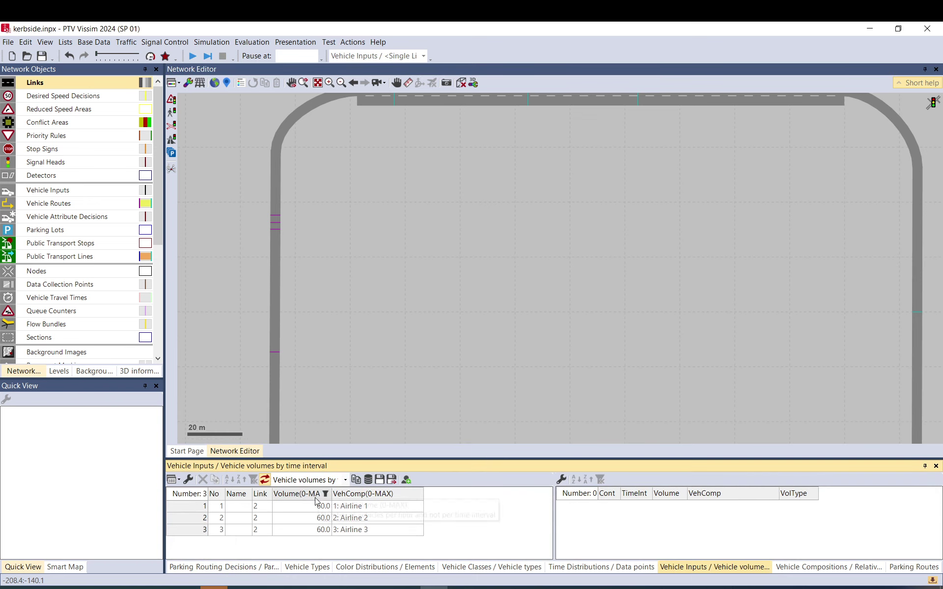
drag(316, 506, 315, 549)
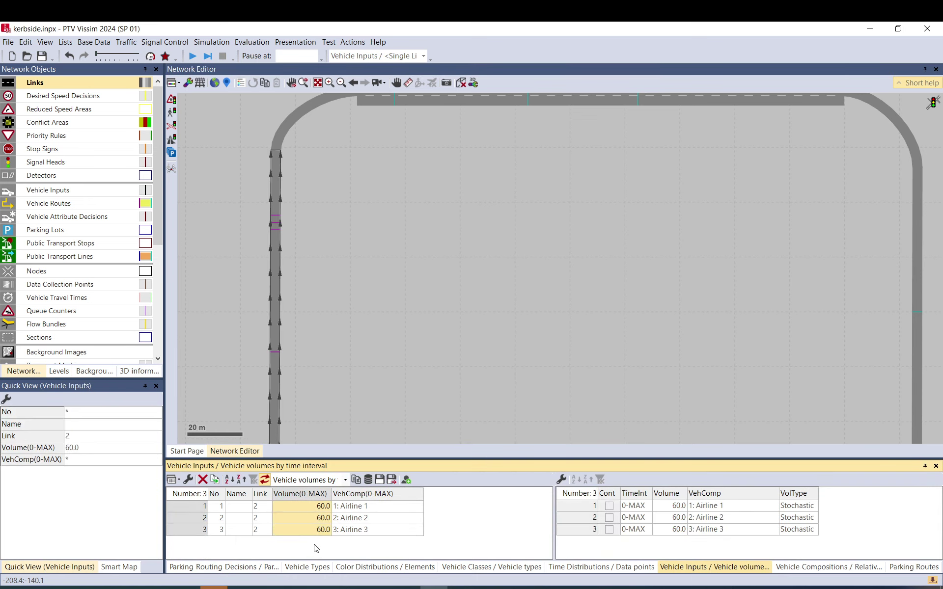
text(1)
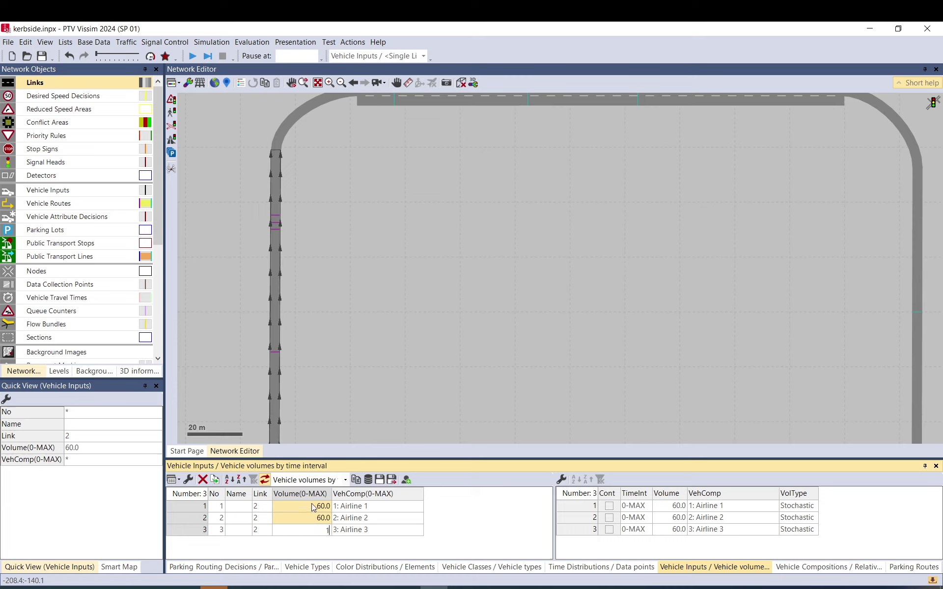
text(20)
key(Return)
click(403, 222)
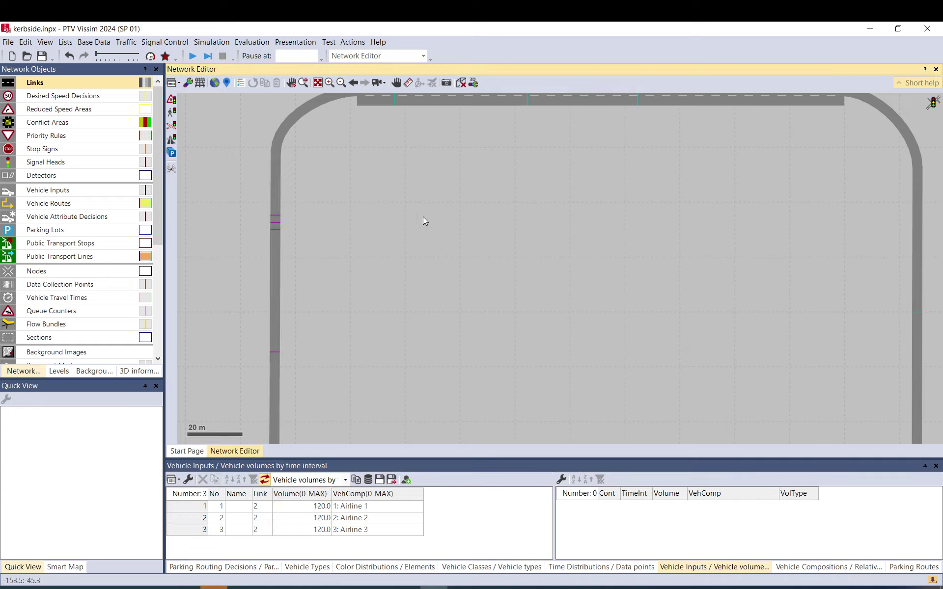
- Start the simulation run, saving the changes first
scroll(315, 128, up, 1)
click(210, 59)
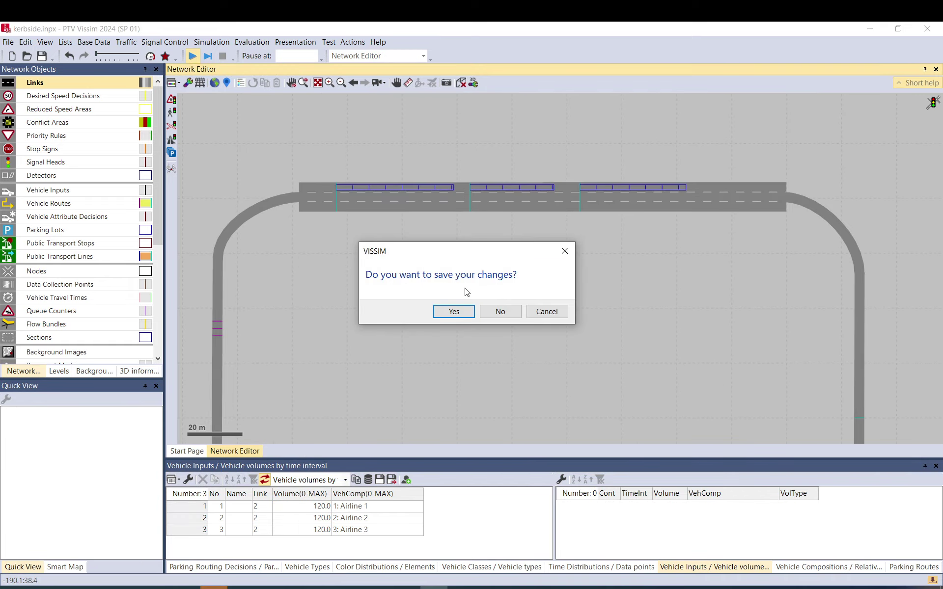
click(468, 312)
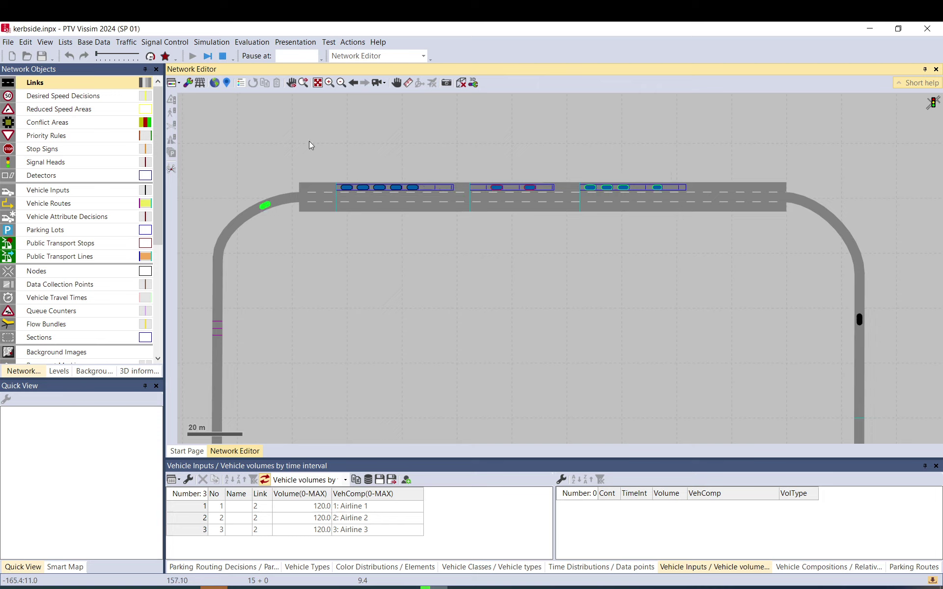
- Stop the simulation and raise all three vehicle input volumes to 160
key(Escape)
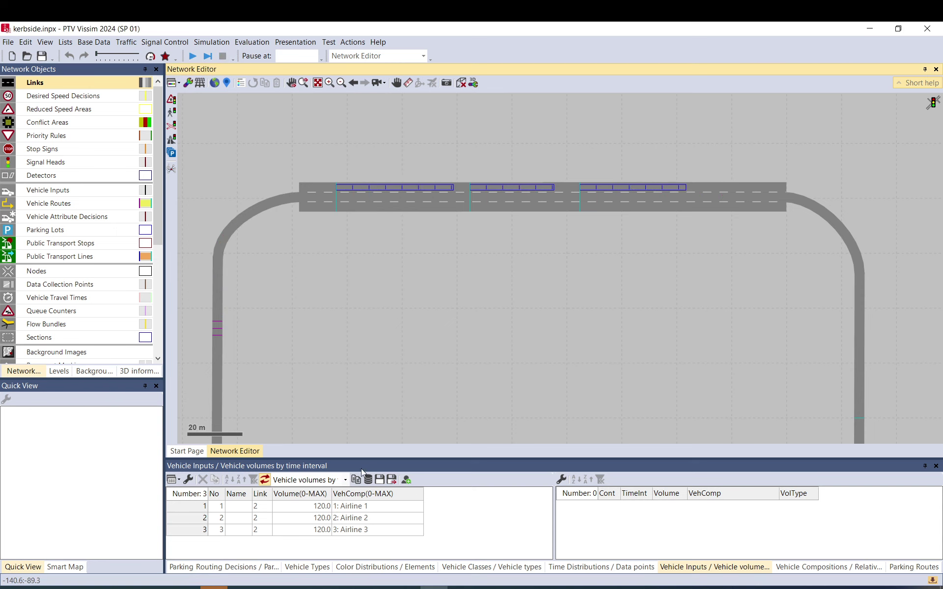
drag(319, 508, 317, 530)
text(1)
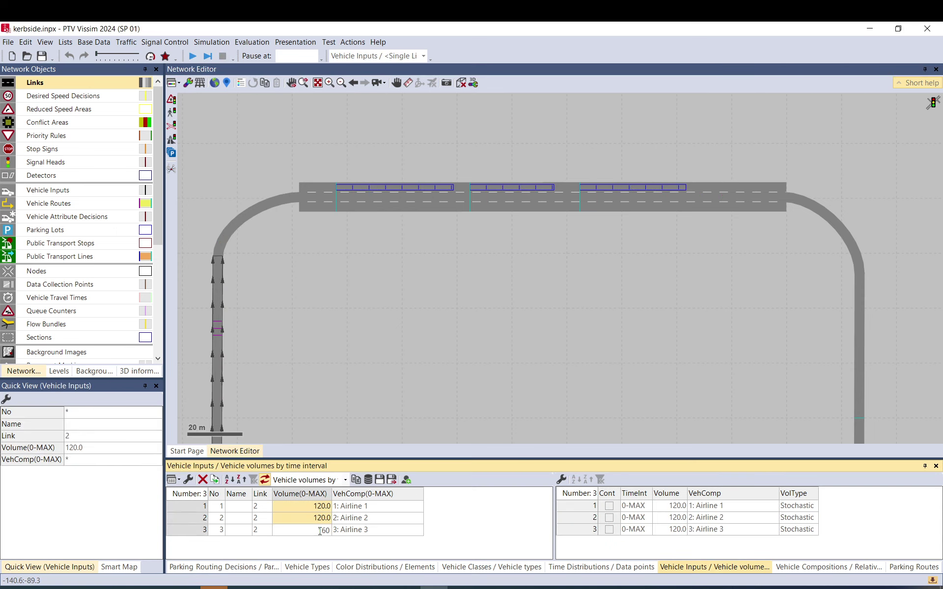
text(60)
key(Return)
- Save and run the simulation with the display updating as often as possible, then stop it
click(192, 56)
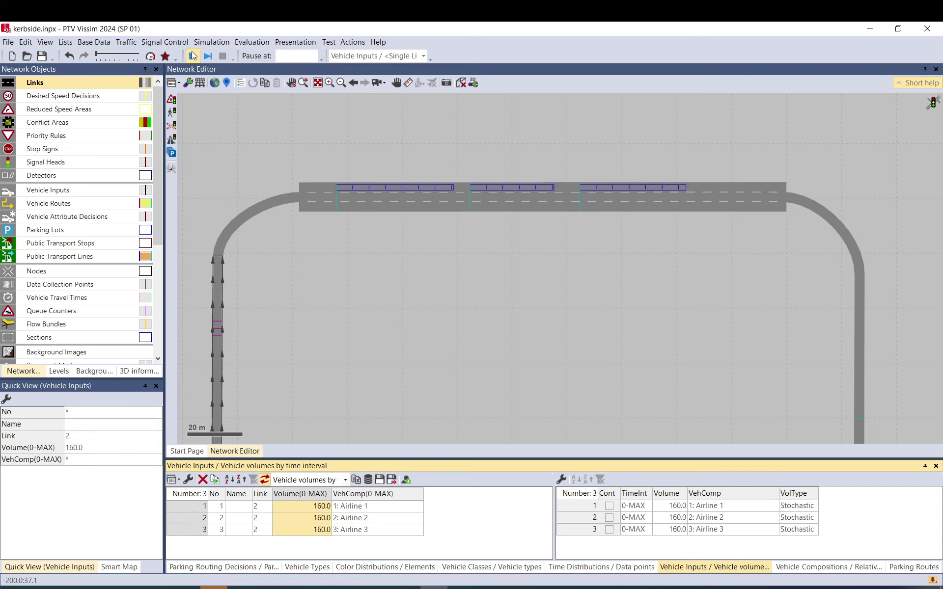
click(460, 314)
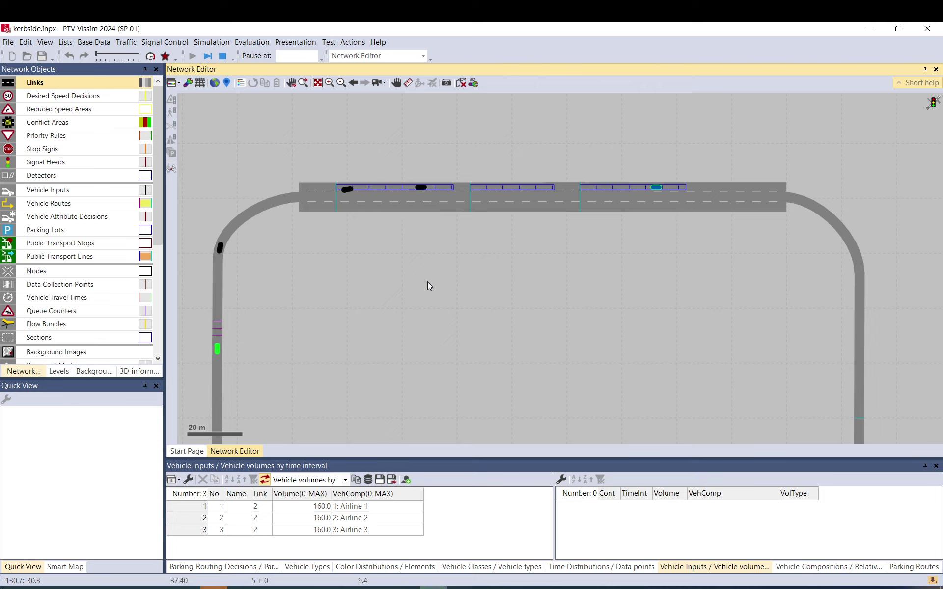
click(126, 56)
key(Left)
key(Left)
key(Left)
key(Left)
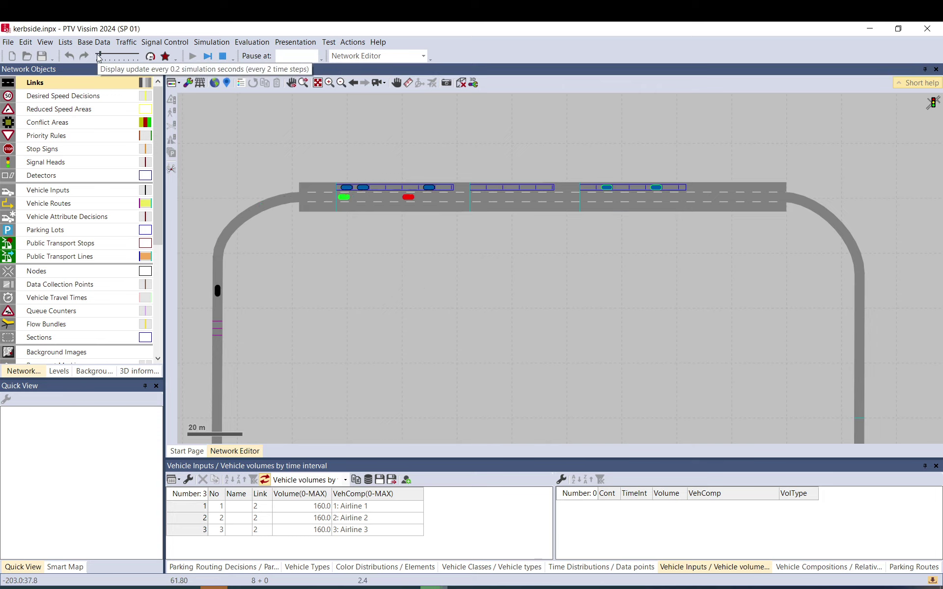
click(368, 244)
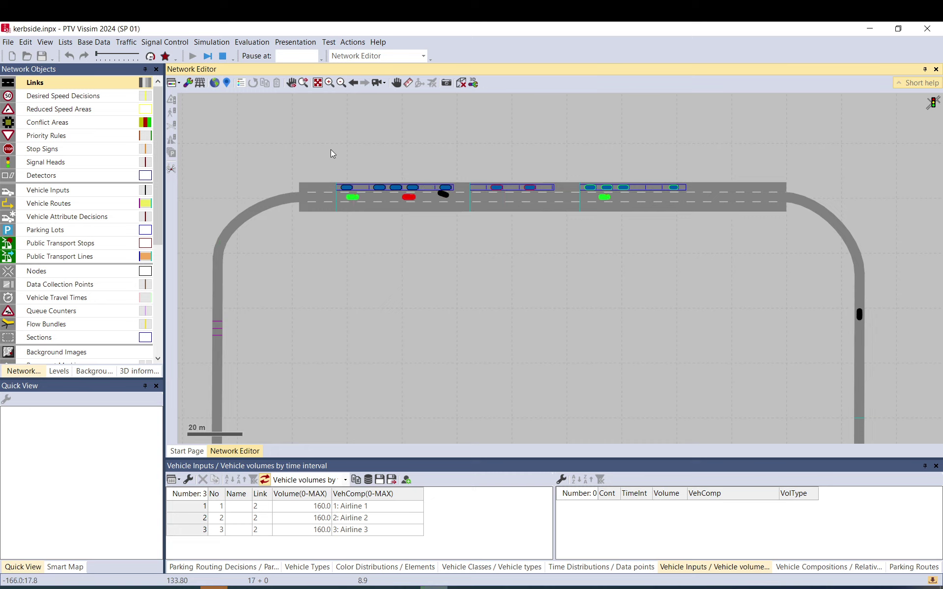
click(223, 57)
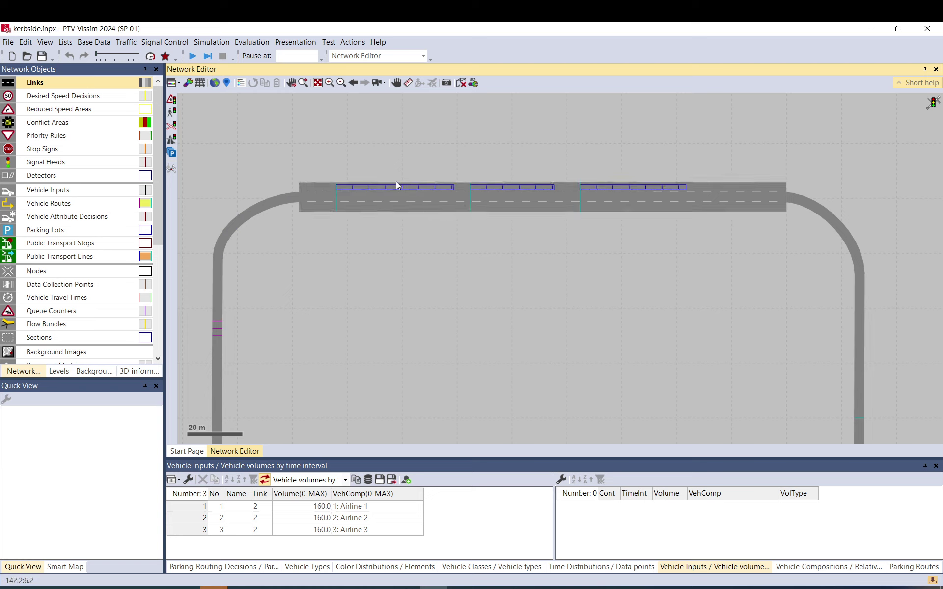
- Shorten parking lots 1, 2 and 3 from their right ends, lot 3 to about 27.2 m
click(398, 185)
click(444, 189)
drag(452, 187, 413, 184)
click(499, 186)
drag(553, 187, 528, 186)
click(683, 187)
drag(685, 187, 652, 188)
- Start the simulation with F5, saving the changes first
click(326, 148)
key(F5)
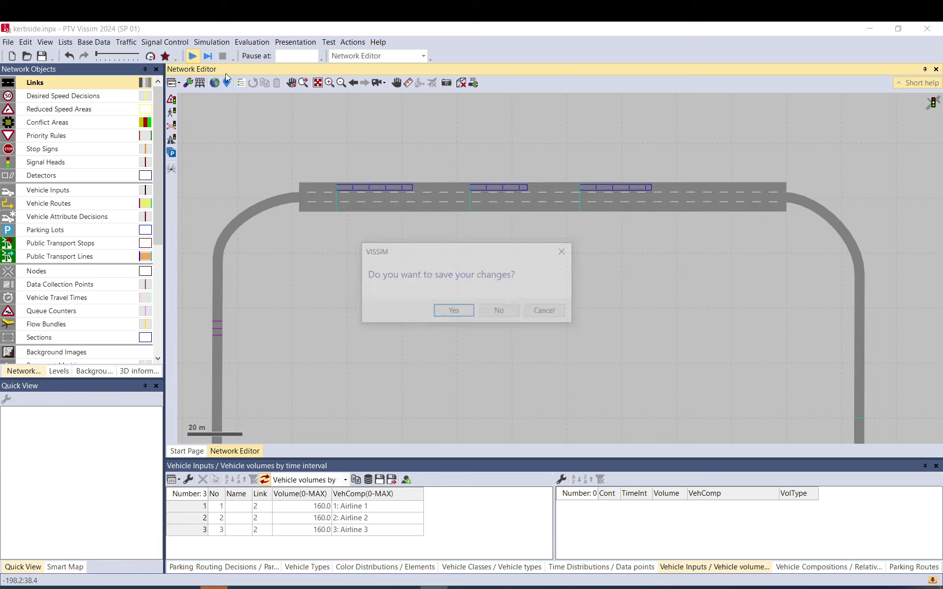
click(454, 311)
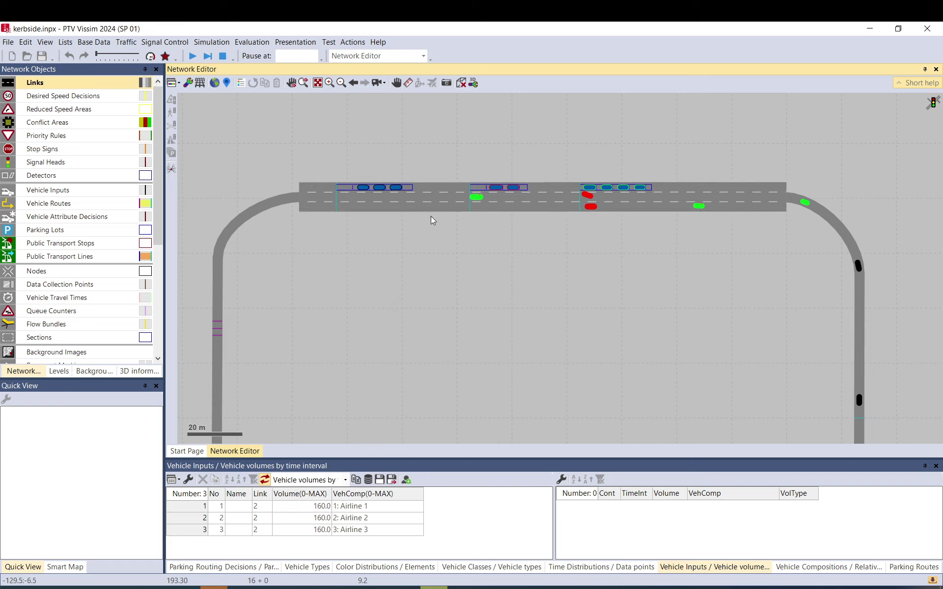
- Open the Driving Behaviors list from Base Data and check link 1's behaviour type
click(125, 42)
mouse_move(93, 46)
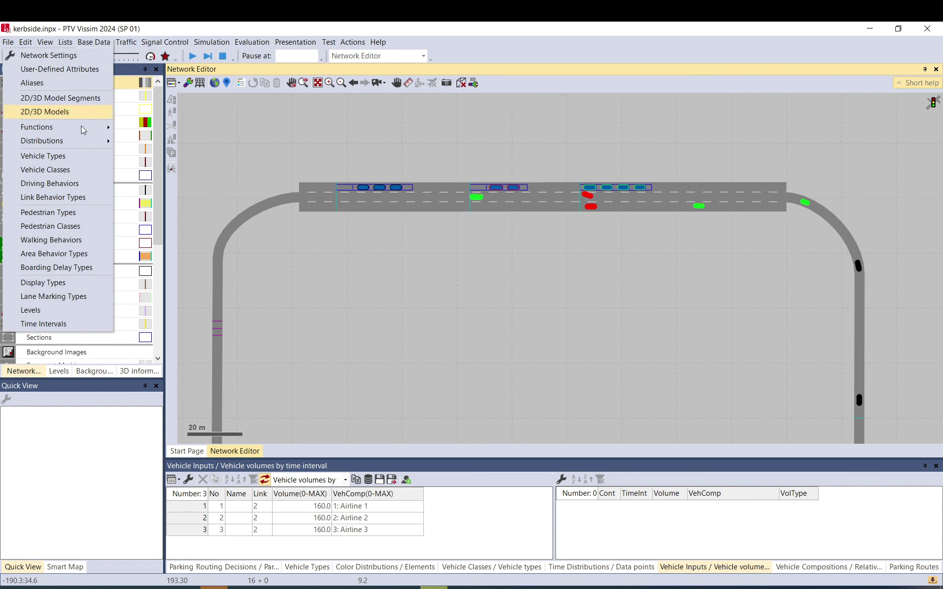
click(73, 184)
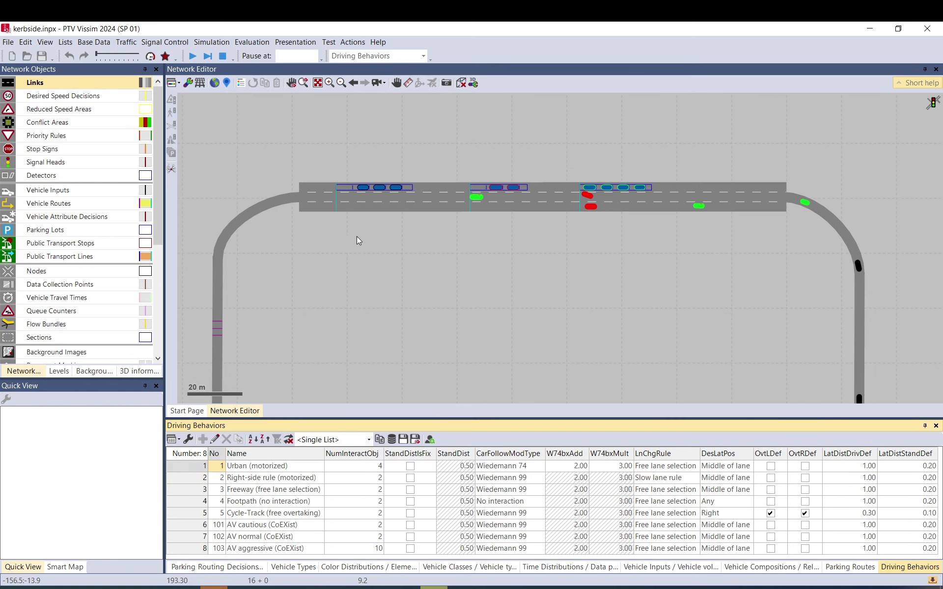
click(371, 208)
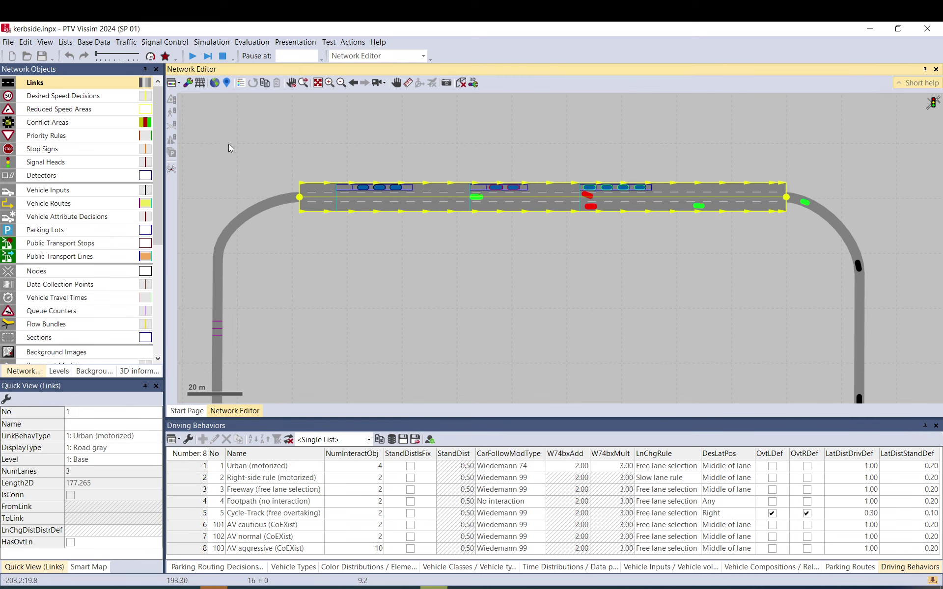
- Stop the run, ignore the warning, and view Urban (motorized)'s lateral behaviour settings
click(223, 56)
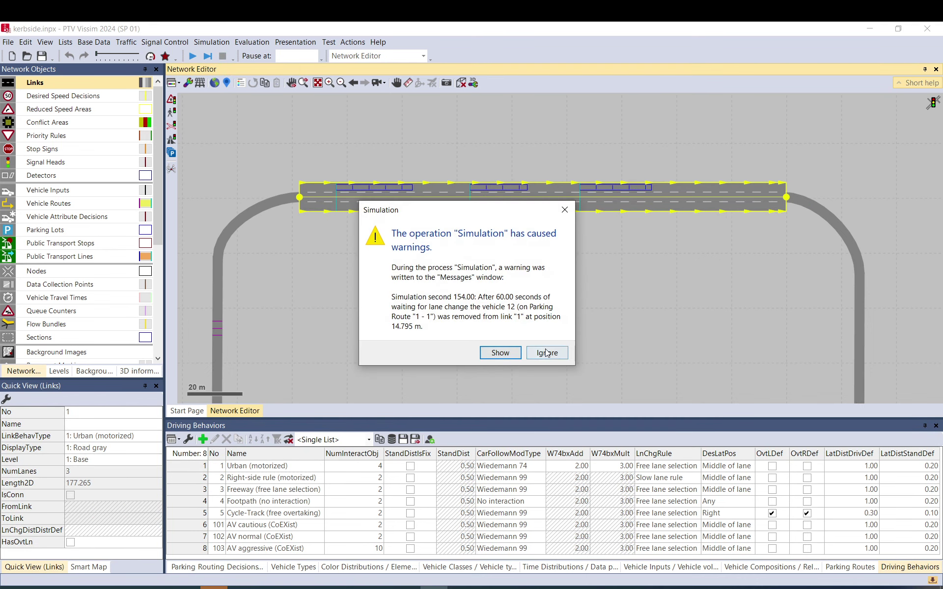
click(546, 352)
click(211, 472)
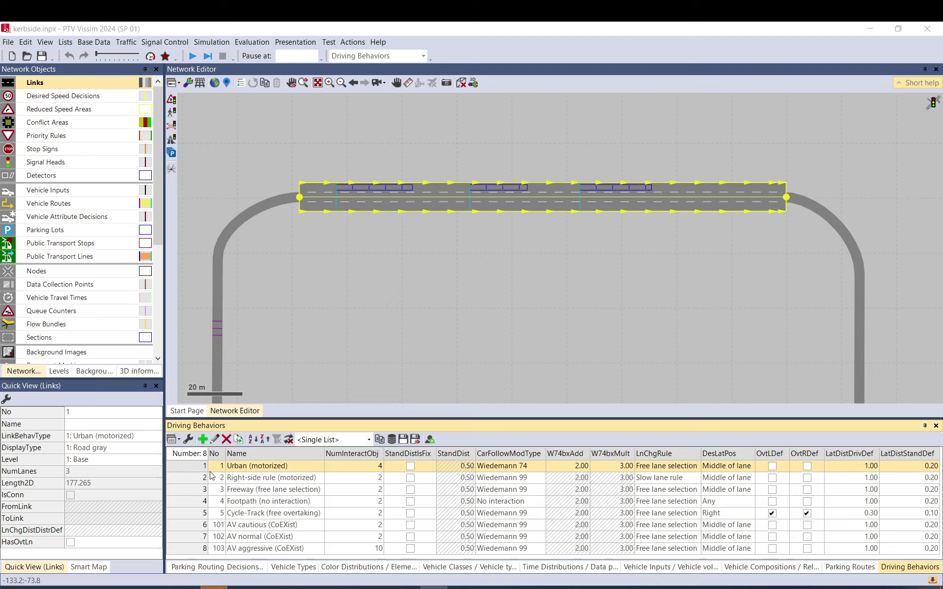
double_click(215, 466)
click(274, 170)
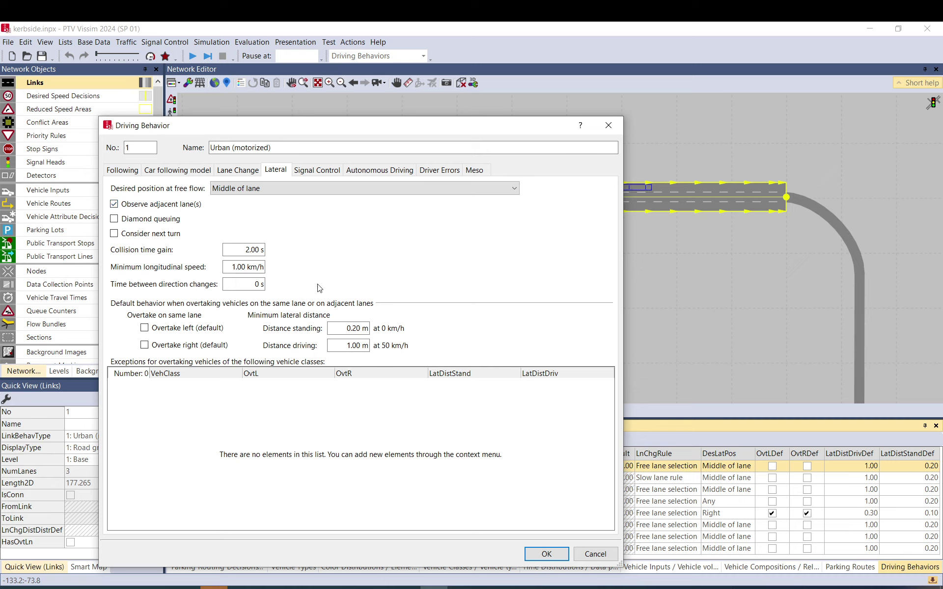
click(544, 553)
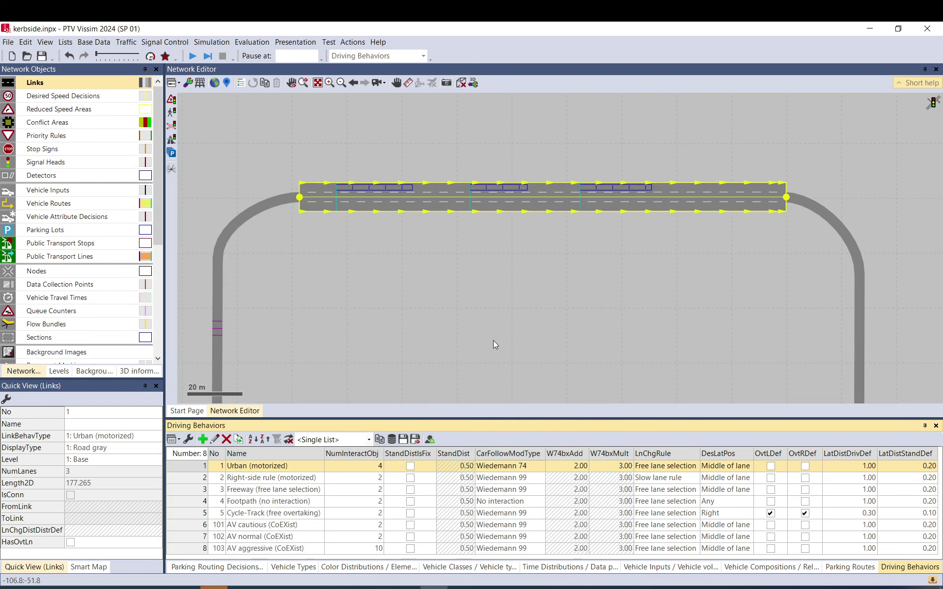
click(193, 57)
click(453, 311)
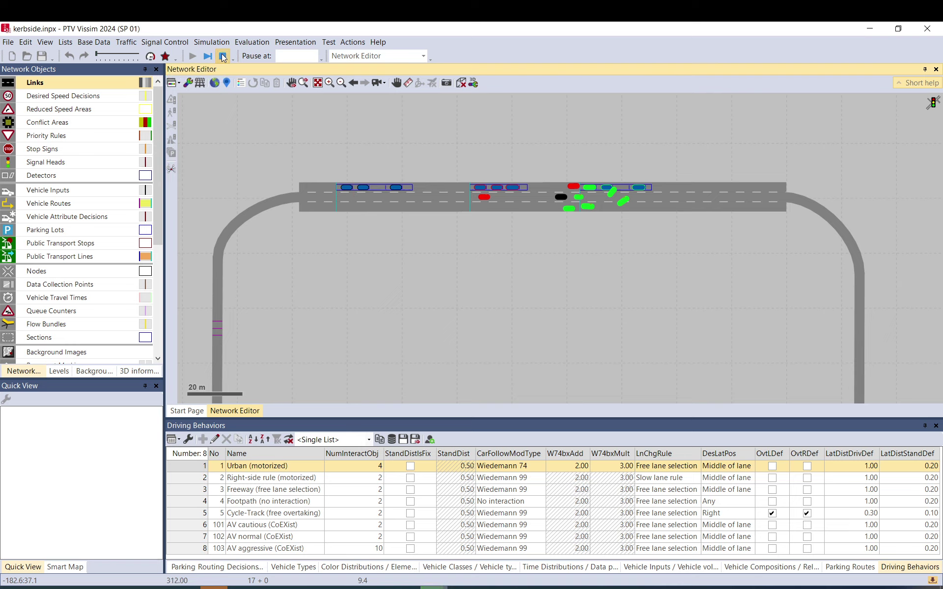
click(222, 56)
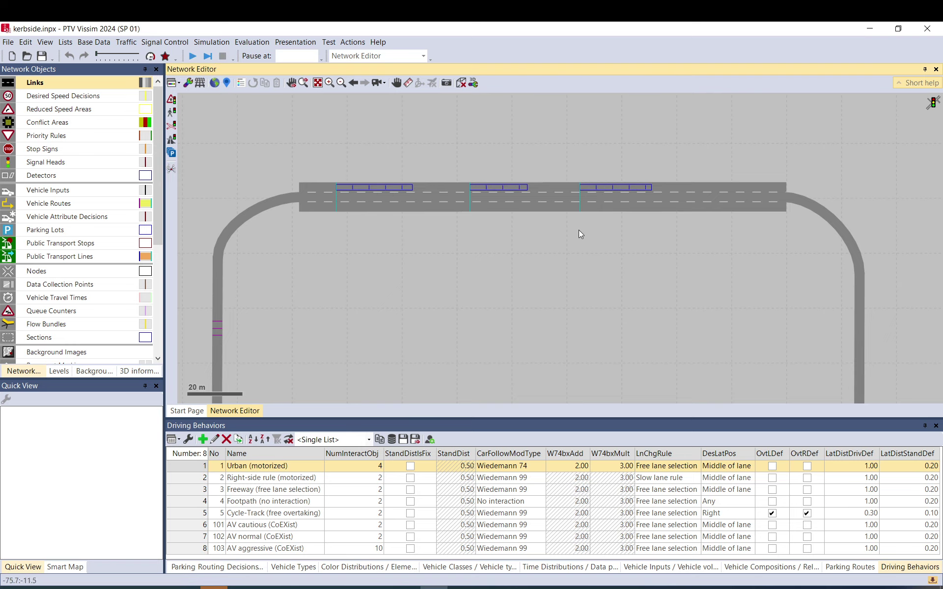